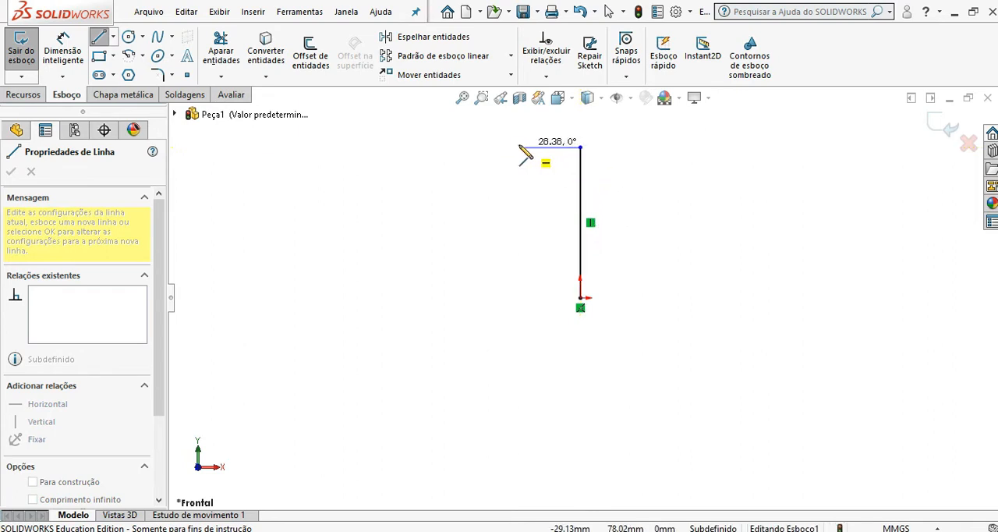
Step: Complete the closed stepped profile, about 96 mm wide, with lines from the vertical line's top end leftward, down, leftward, down and back to the origin
left_click(478, 147)
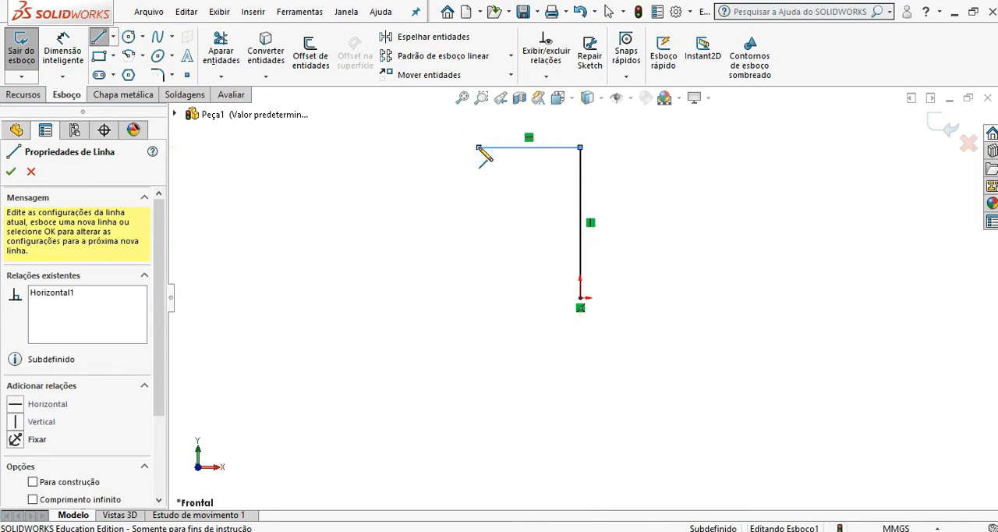
left_click(479, 205)
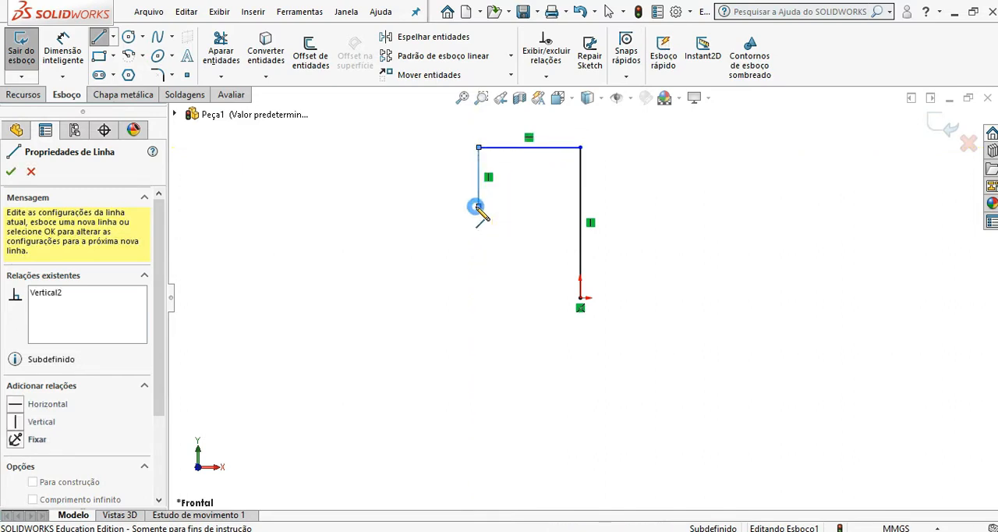
left_click(393, 205)
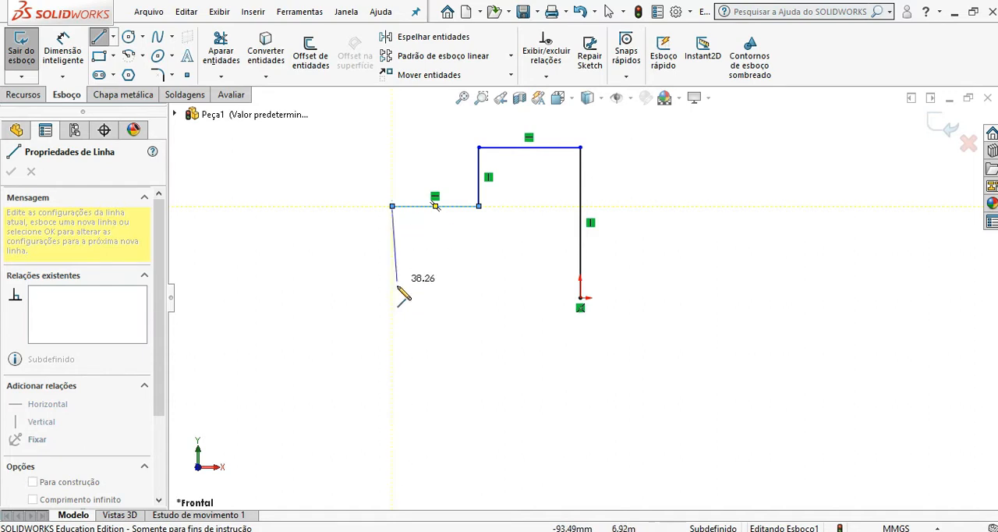
left_click(392, 297)
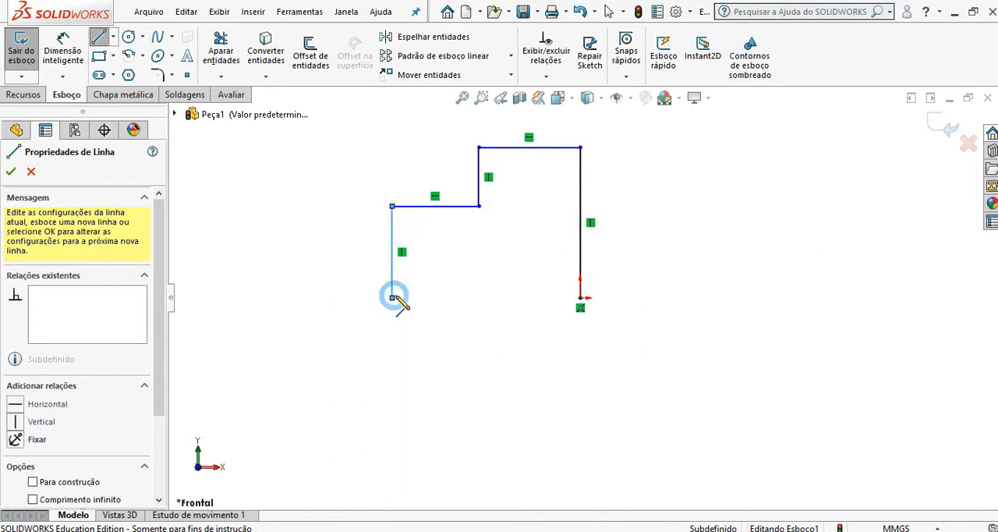
left_click(580, 297)
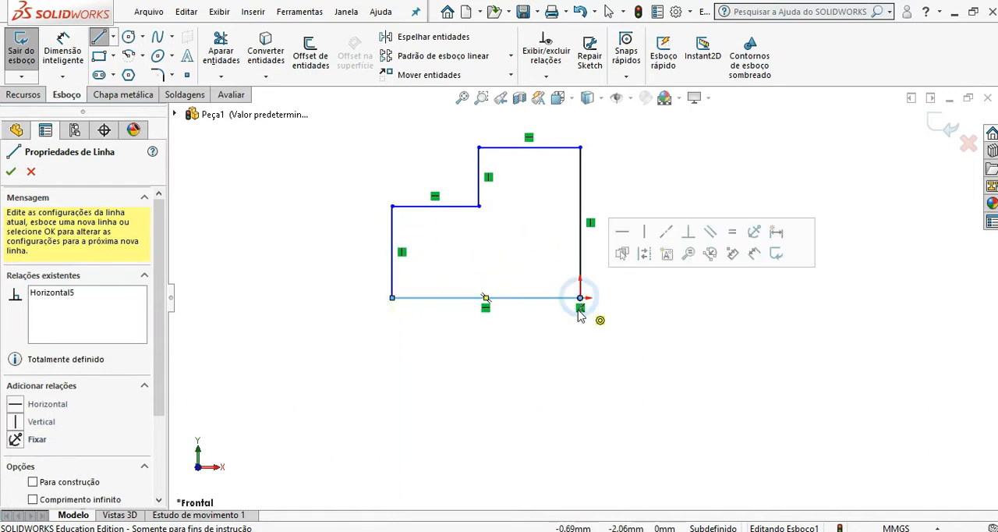
left_click(97, 39)
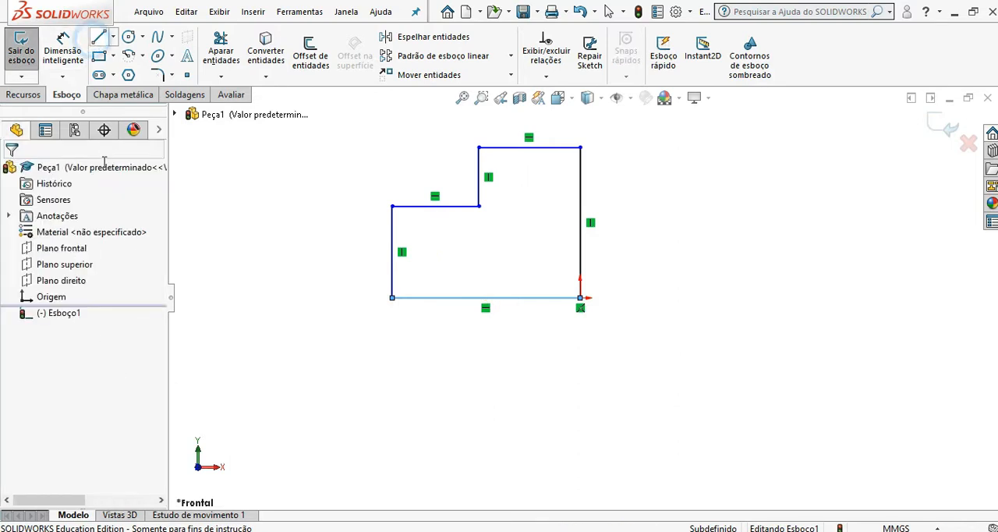
Step: Dimension the profile's bottom edge with Smart Dimension as 60 mm
left_click(62, 49)
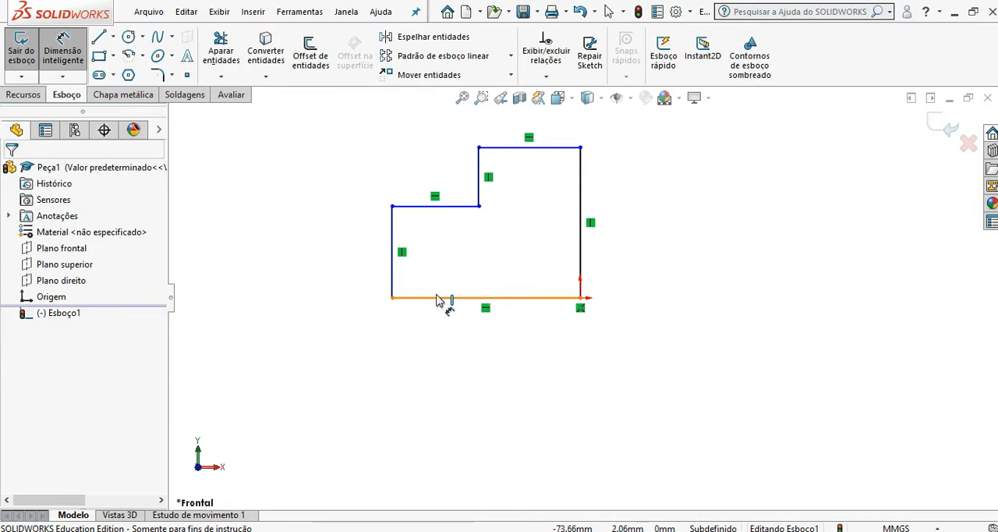
left_click(438, 301)
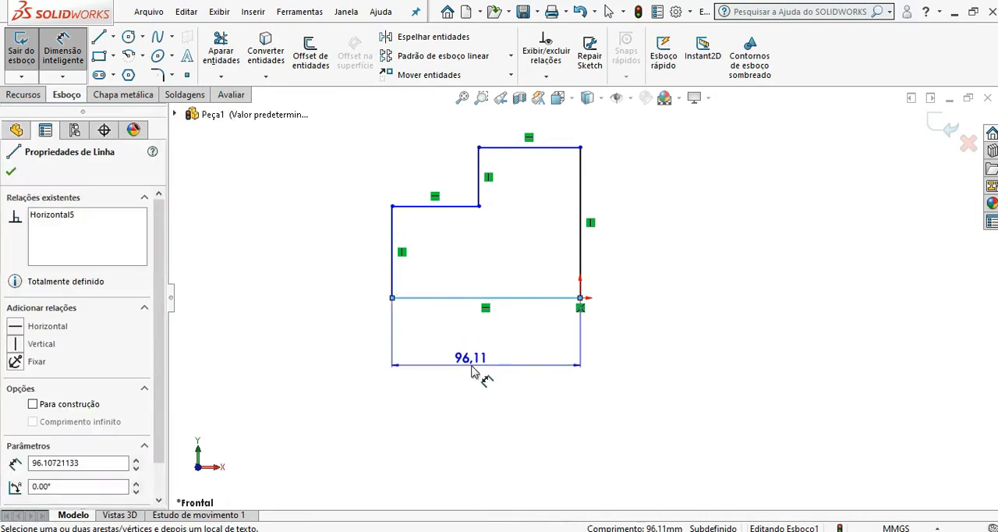
left_click(471, 365)
type("60")
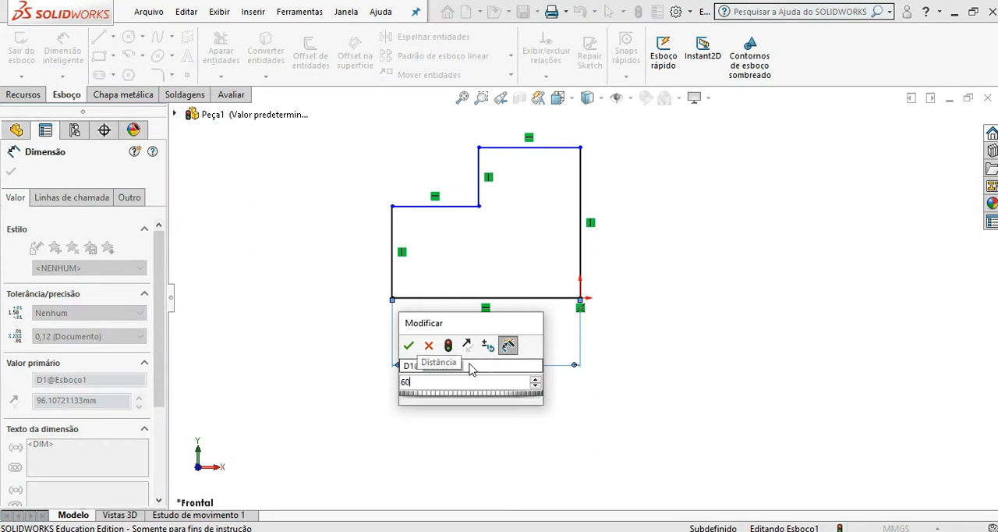
key("Return")
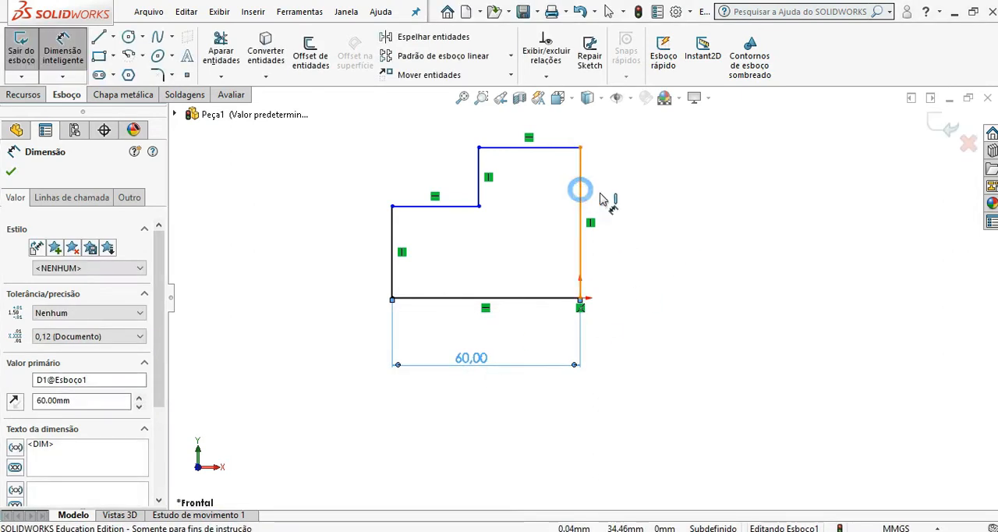
Step: Dimension the profile's full height as 70 mm and the lower step's vertical edge as 40 mm
left_click(581, 191)
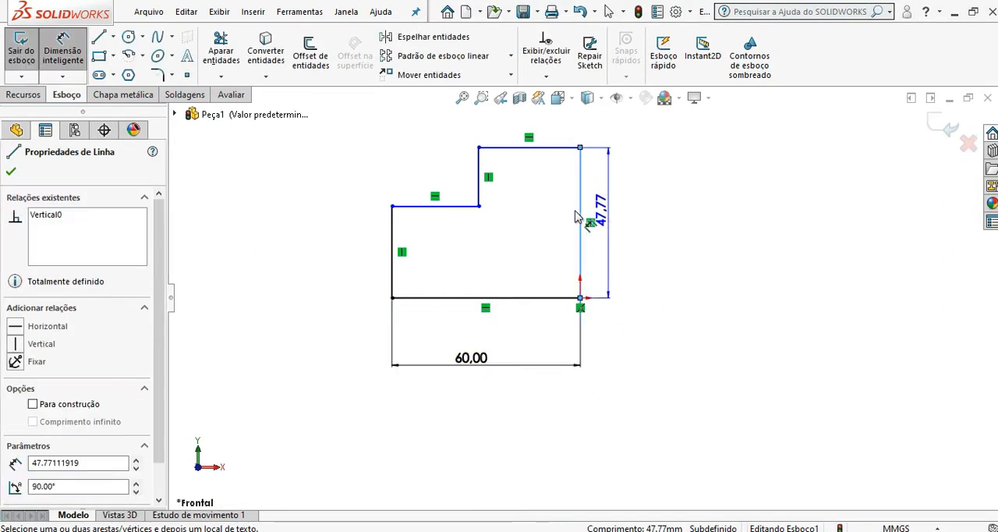
left_click(334, 238)
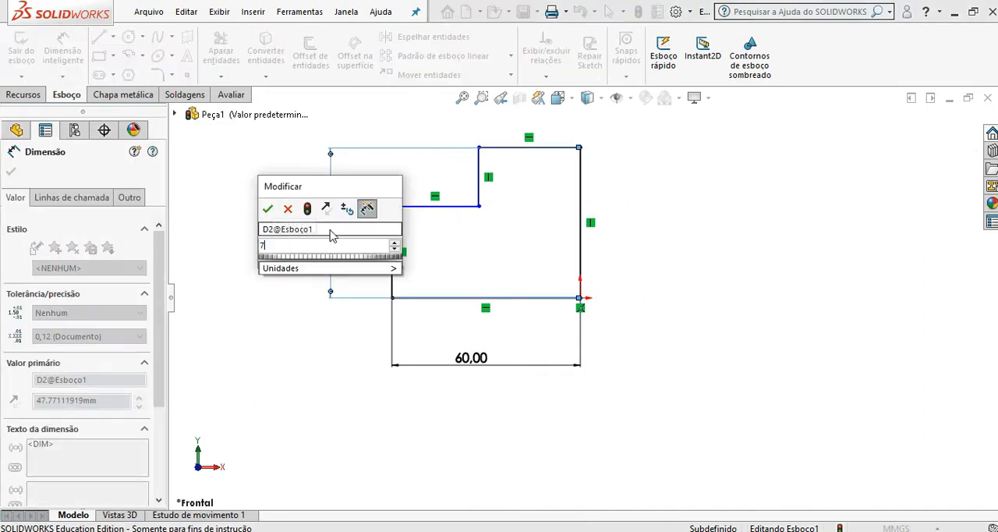
type("70")
left_click(267, 211)
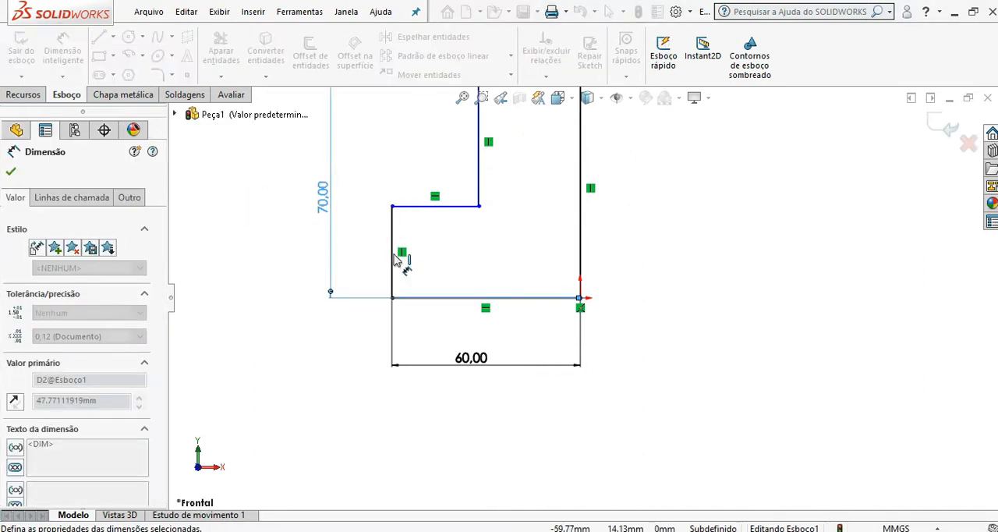
left_click(392, 249)
left_click(369, 255)
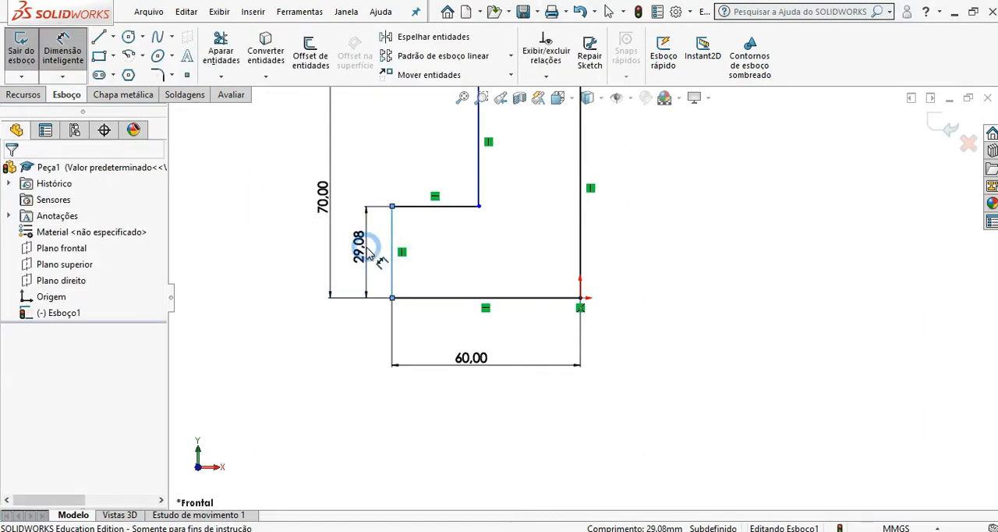
type("40")
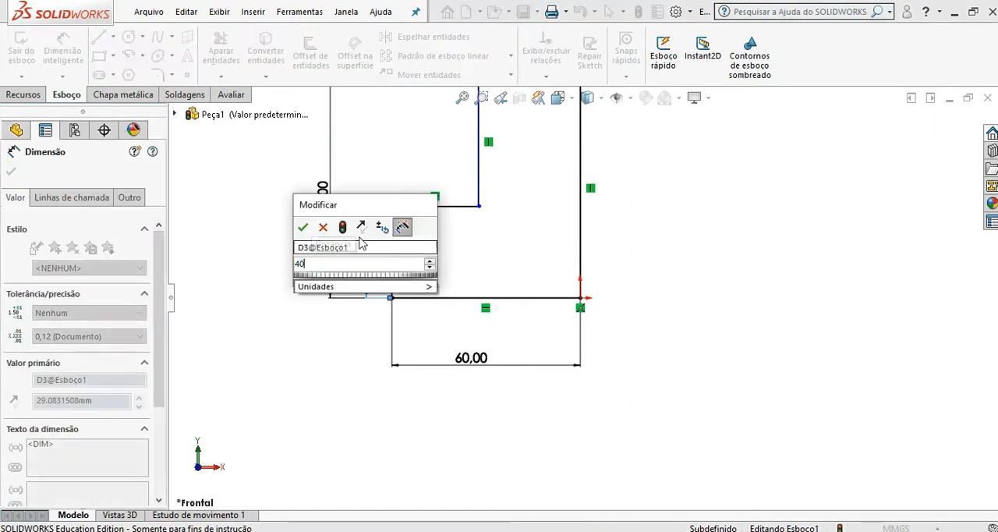
left_click(302, 227)
Step: Dimension the profile's top horizontal edge as 30 mm
scroll(499, 193, "up", 1)
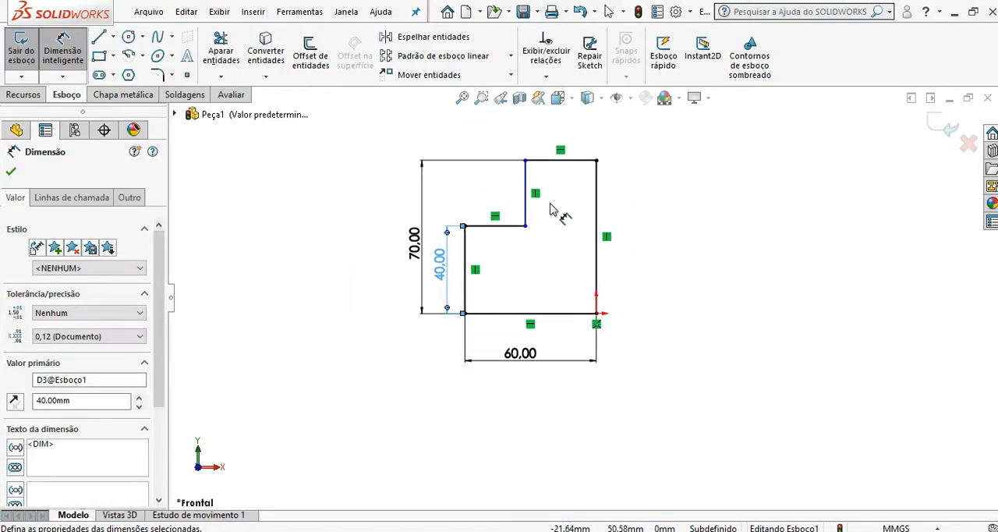
scroll(550, 203, "down", 1)
scroll(550, 203, "up", 2)
scroll(551, 203, "down", 1)
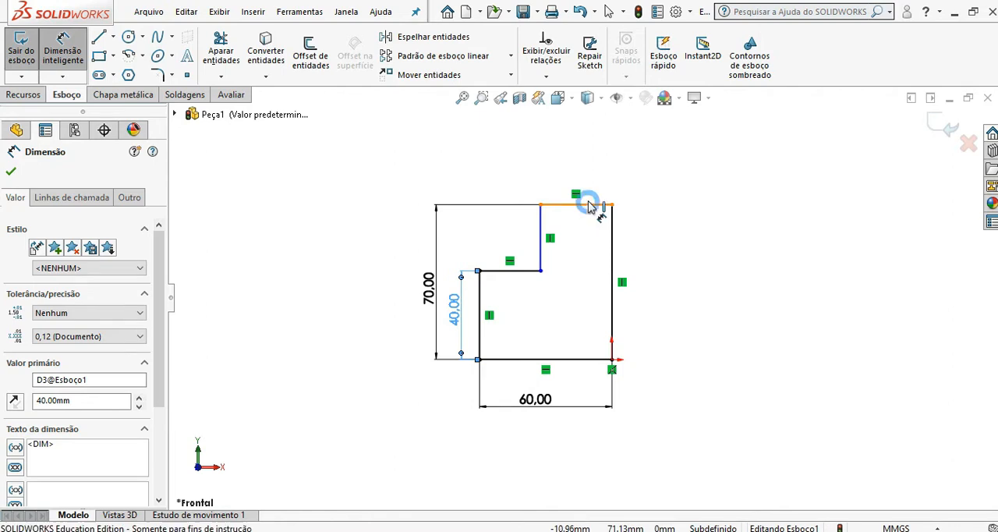
left_click(586, 206)
left_click(589, 167)
type("30")
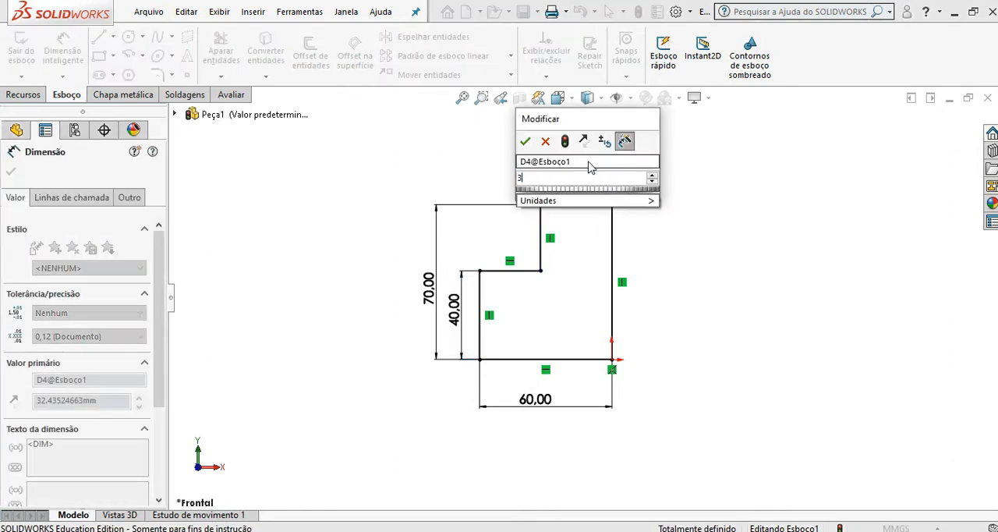
left_click(528, 143)
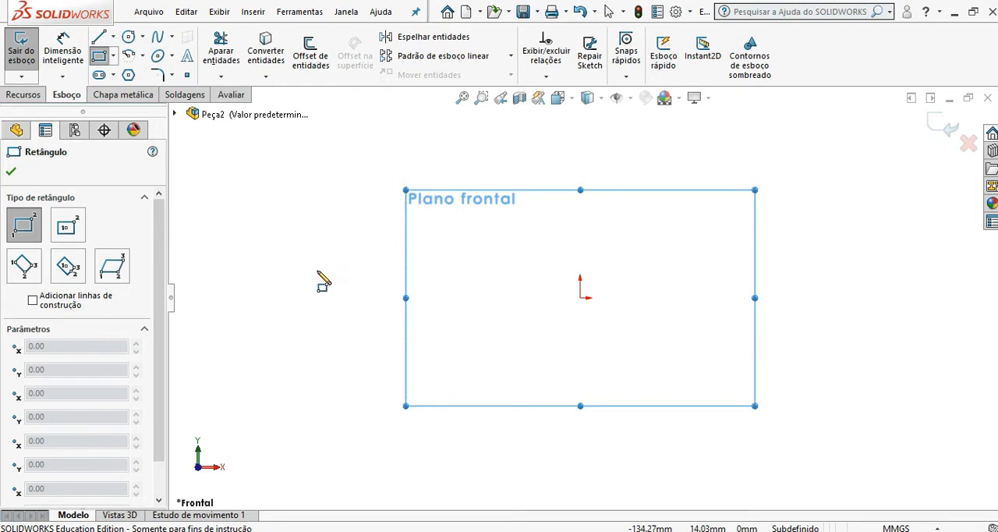
Step: In the new sketch, draw a corner rectangle beside the origin and an upper-left to lower-right diagonal centerline about 144 mm long
left_click(300, 274)
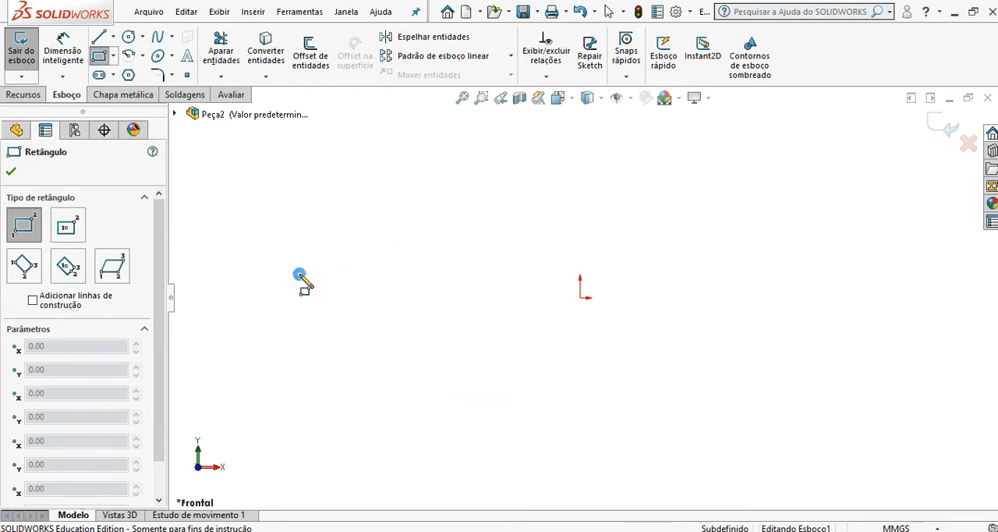
left_click(543, 417)
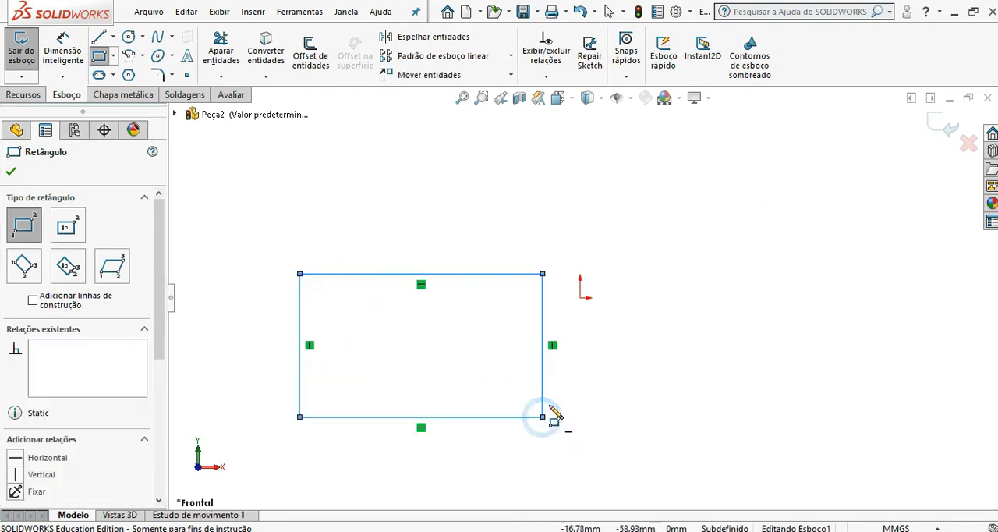
left_click(113, 36)
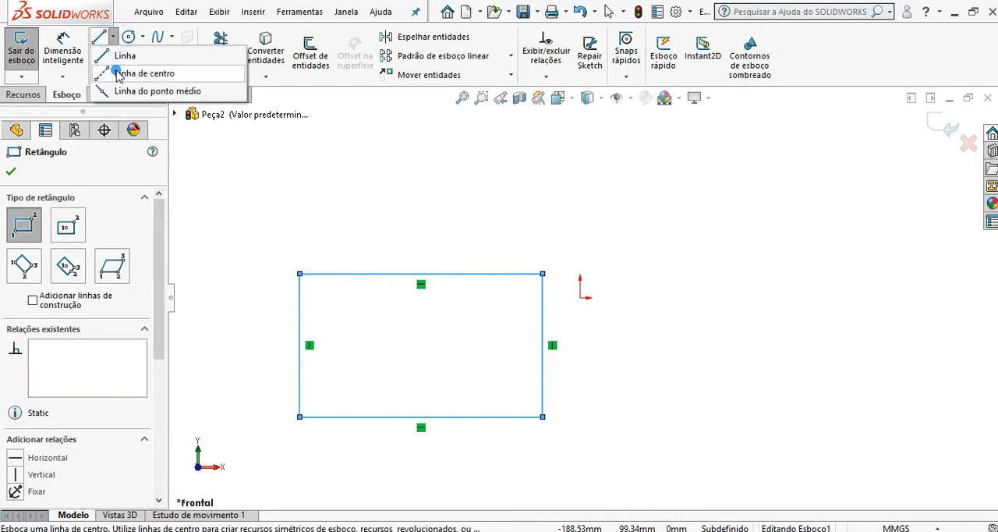
left_click(142, 73)
left_click(300, 274)
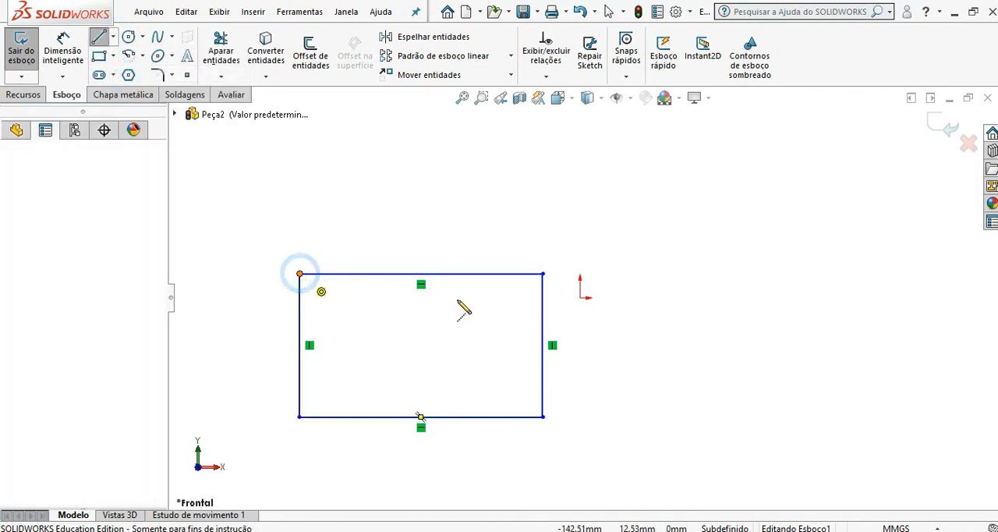
left_click(543, 416)
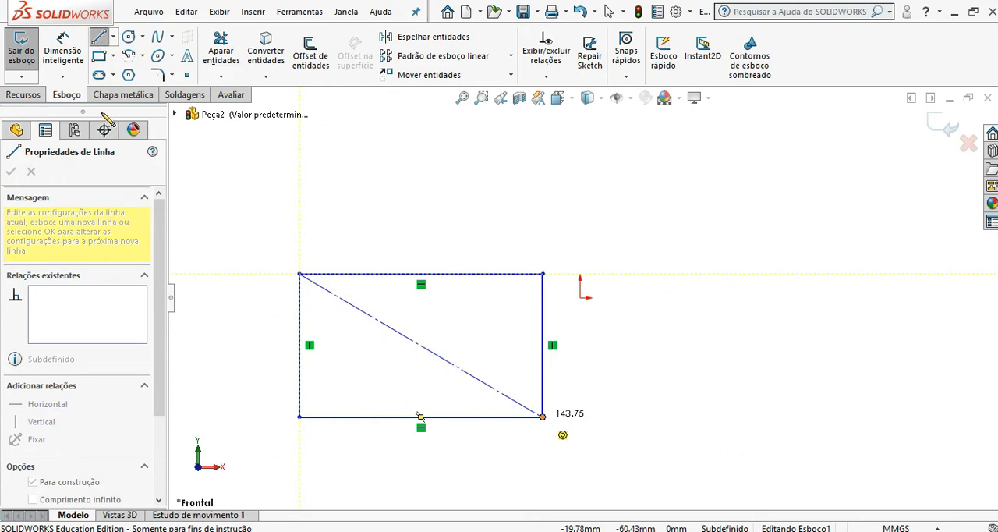
key("Escape")
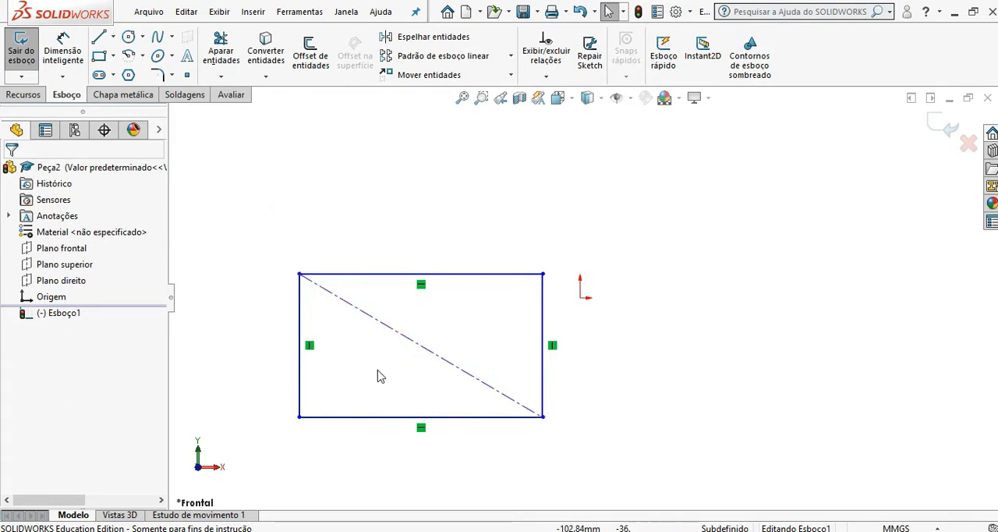
Step: Make the centerline's midpoint coincident with the origin, and stretch the rectangle from its upper-right corner to about 155 mm wide
left_click(421, 348, "ctrl")
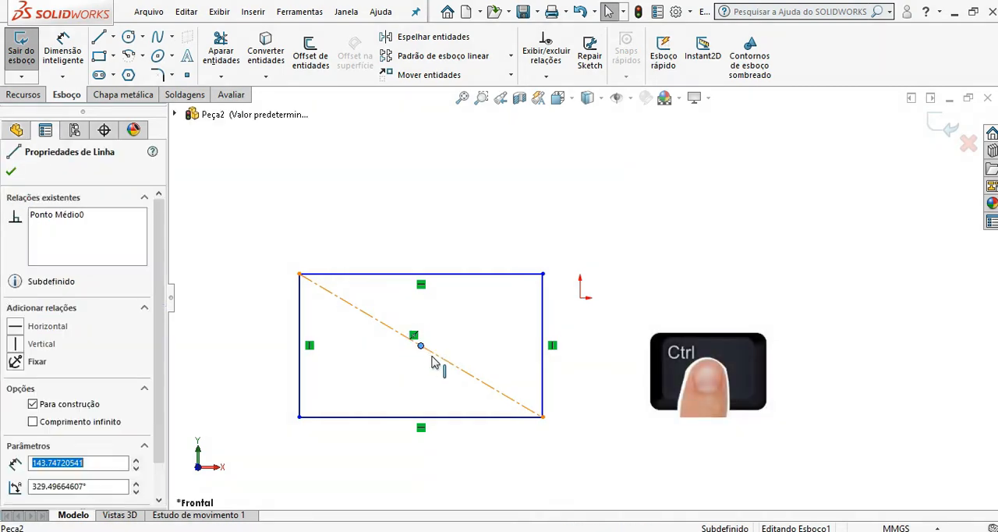
left_click(580, 299, "ctrl")
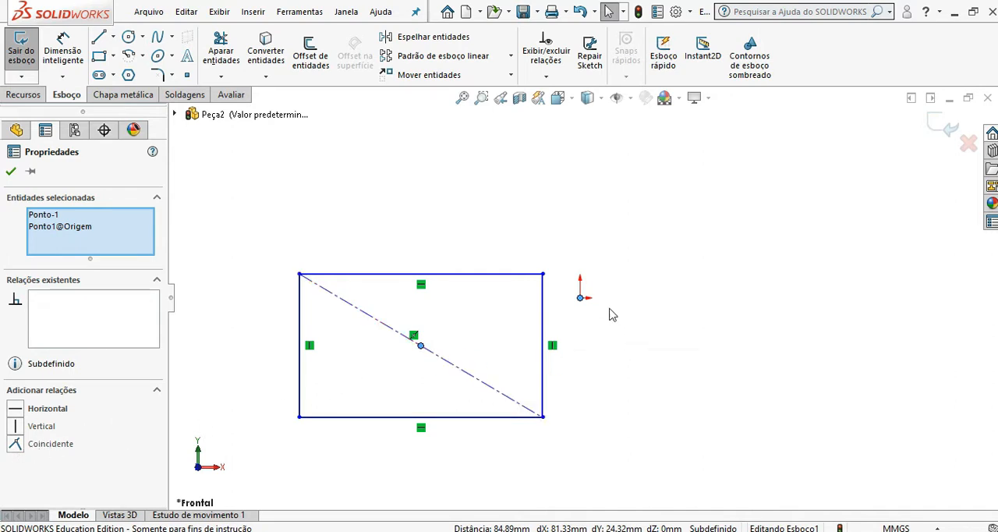
left_click(12, 445)
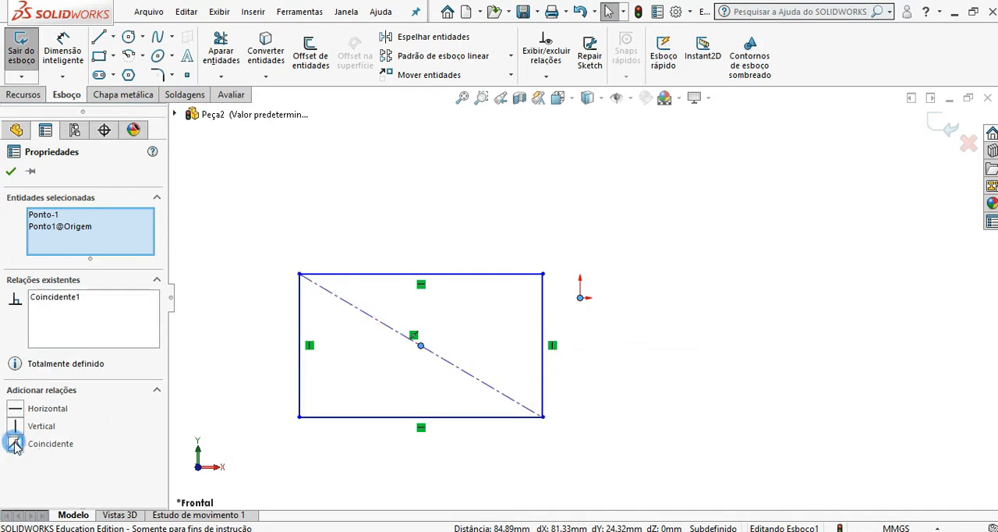
left_click(11, 172)
left_click_drag(702, 228, 733, 196)
left_click(319, 326)
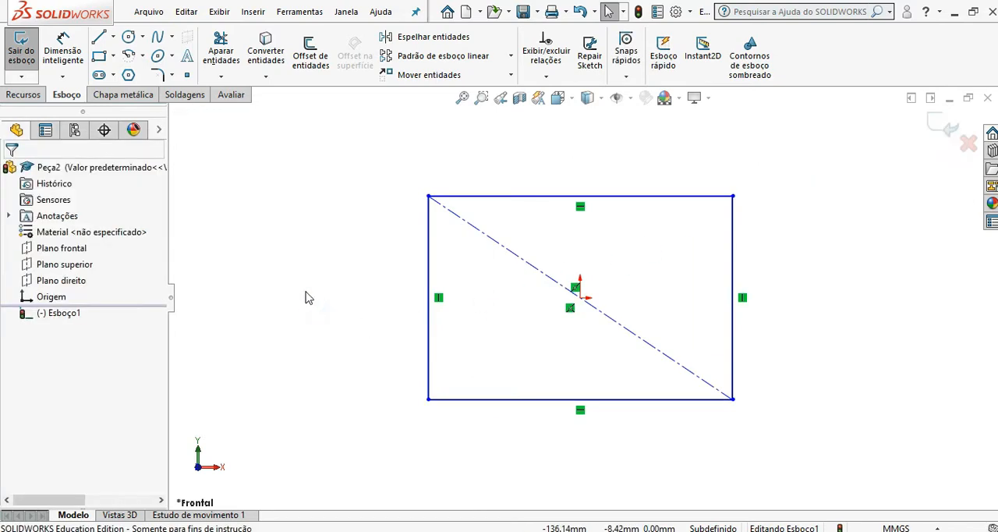
Step: Dimension the rectangle's bottom edge as 100 mm and its right edge as 60 mm
left_click(62, 48)
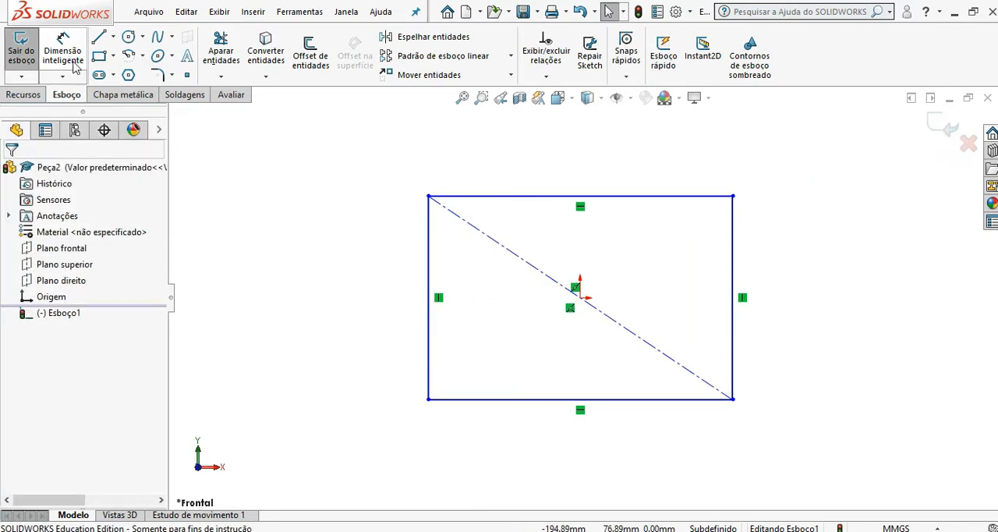
left_click(499, 400)
left_click(496, 443)
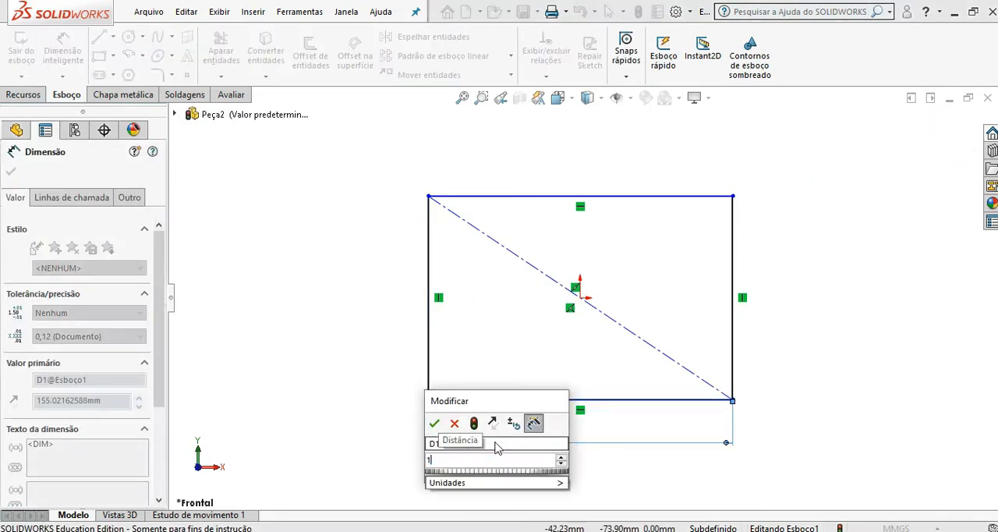
type("100")
left_click(435, 423)
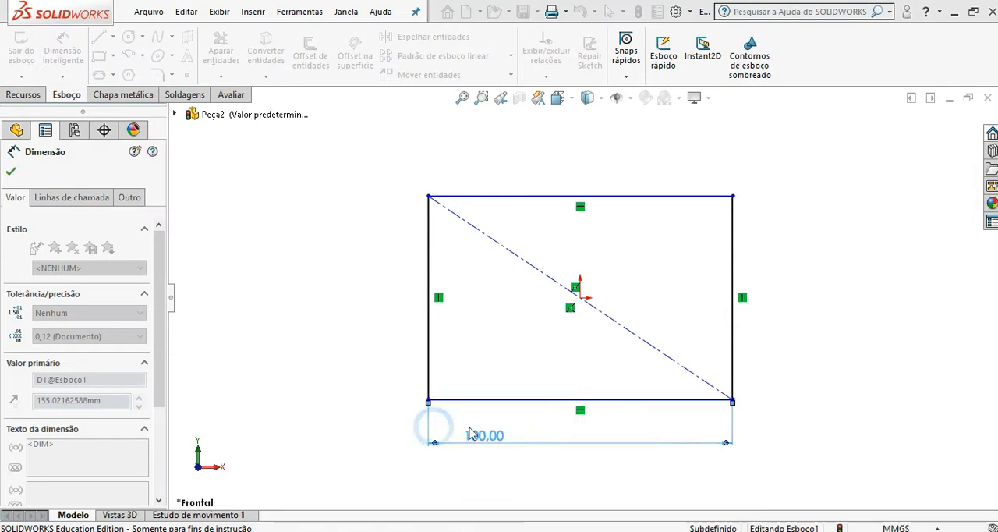
left_click(733, 269)
left_click(782, 273)
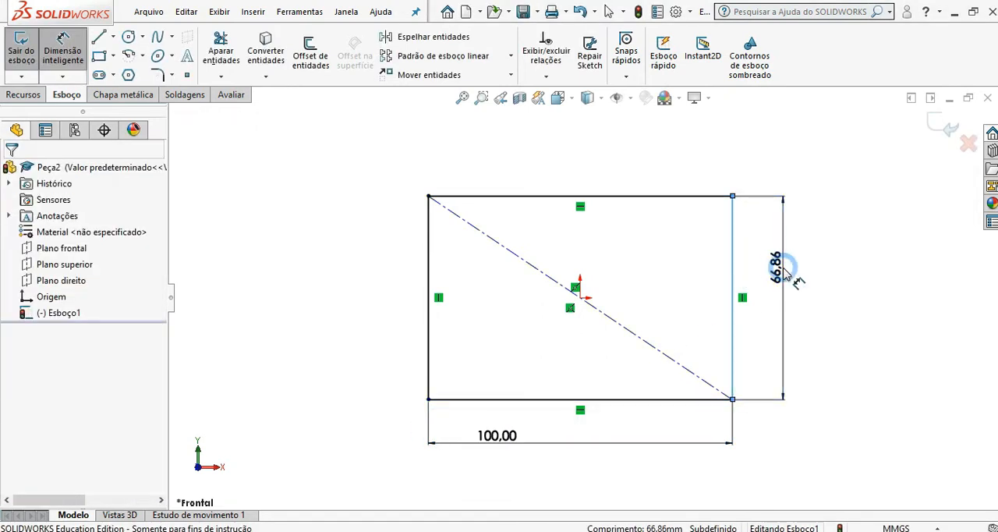
type("60")
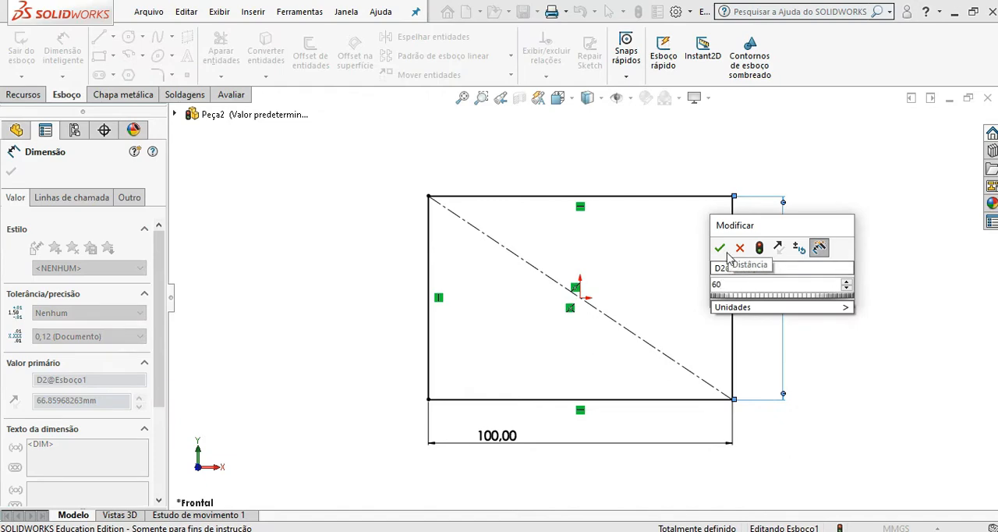
left_click(719, 248)
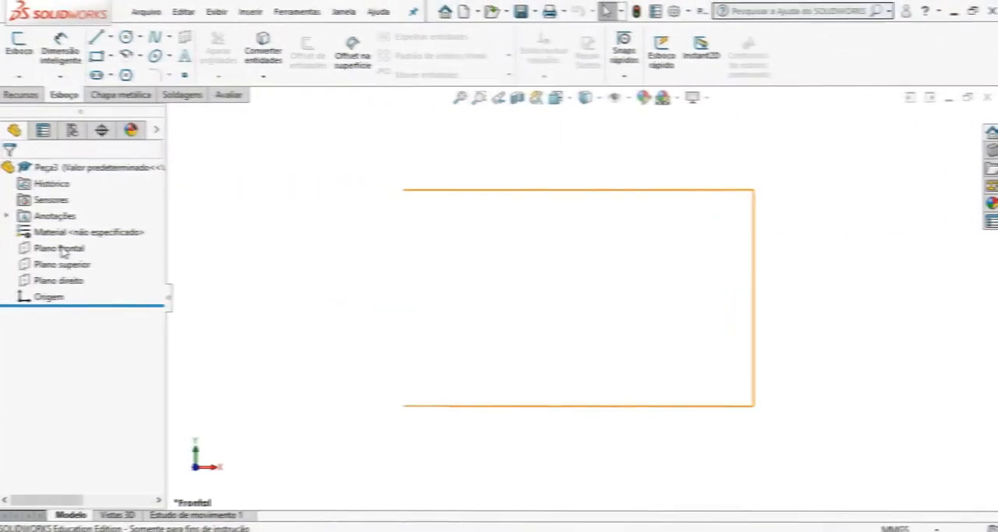
Step: On the front plane, sketch two concentric circles centred on the origin, the outer about 113 mm in diameter and the inner roughly half that size
left_click(63, 248)
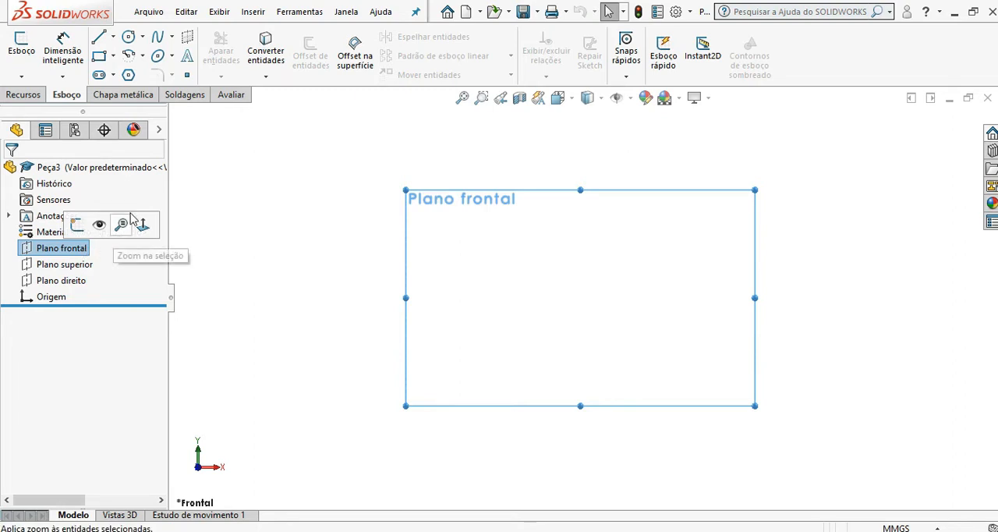
left_click(128, 38)
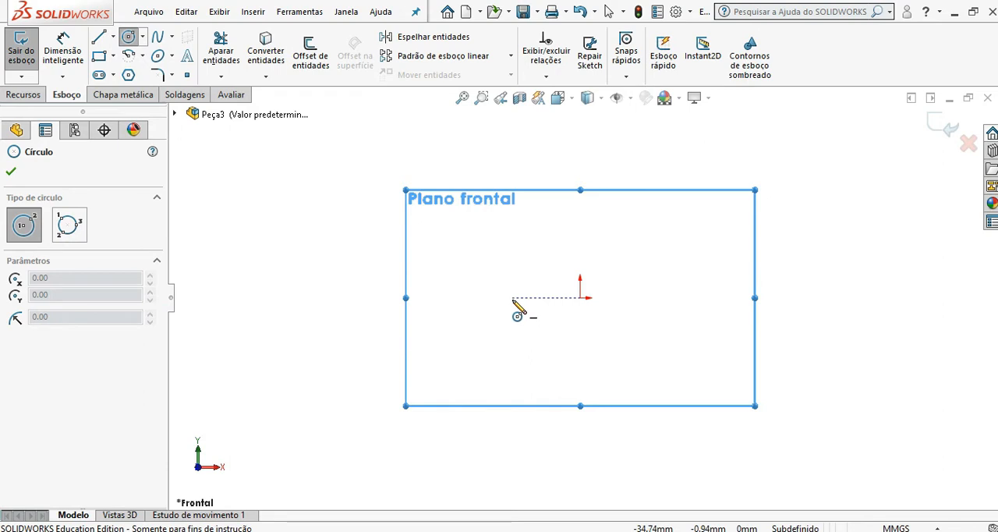
left_click(143, 37)
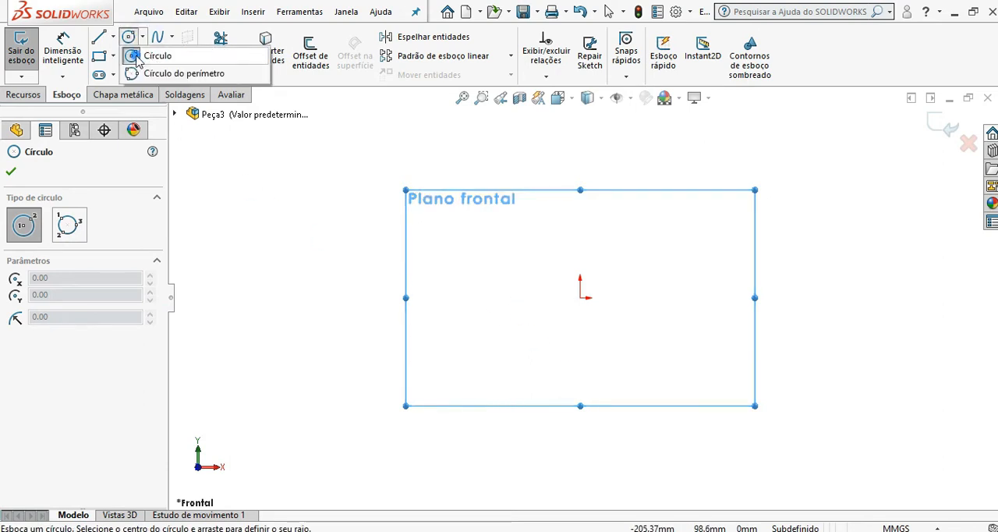
left_click(136, 57)
left_click(129, 39)
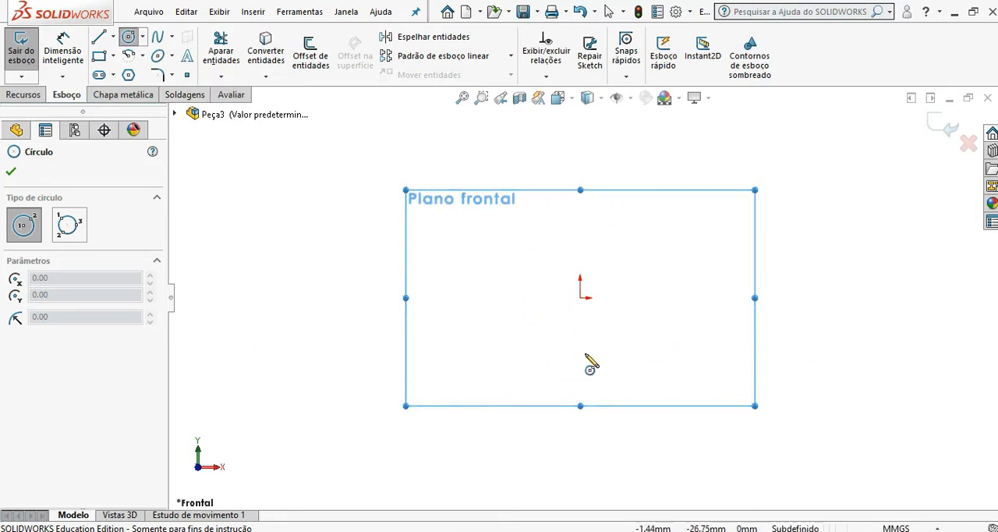
left_click(580, 297)
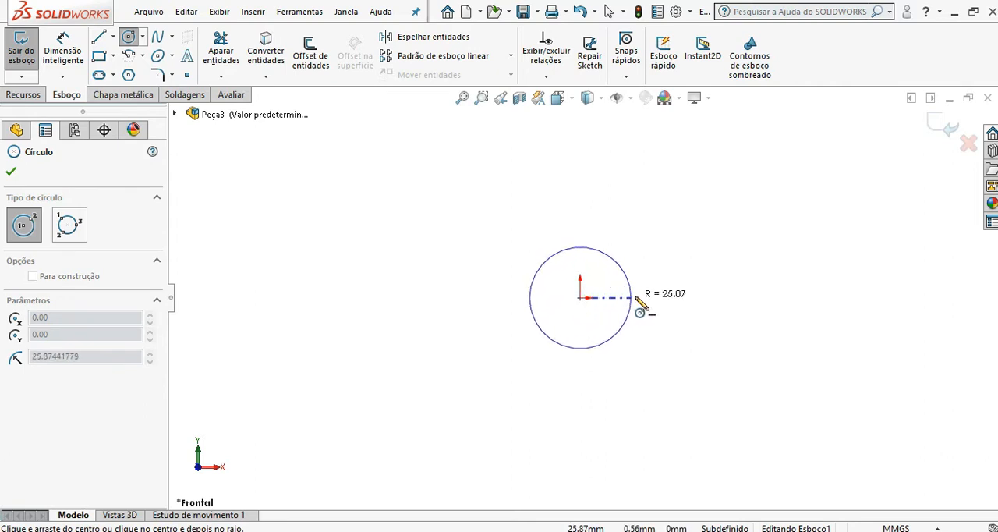
left_click(691, 297)
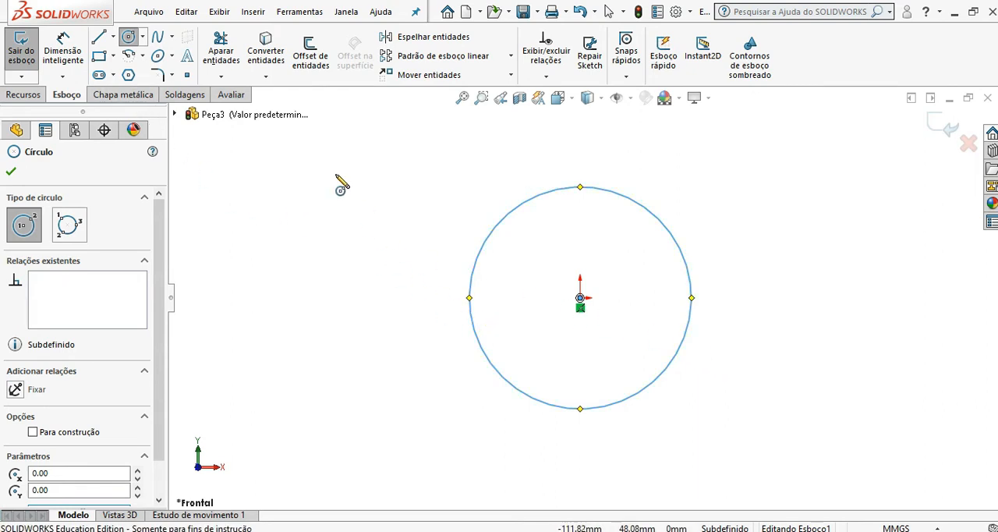
left_click(581, 298)
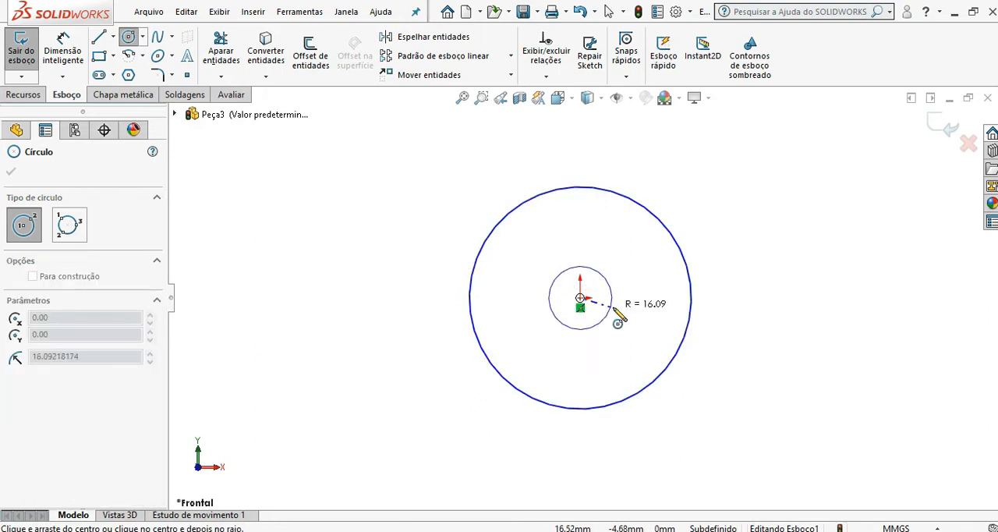
left_click(640, 301)
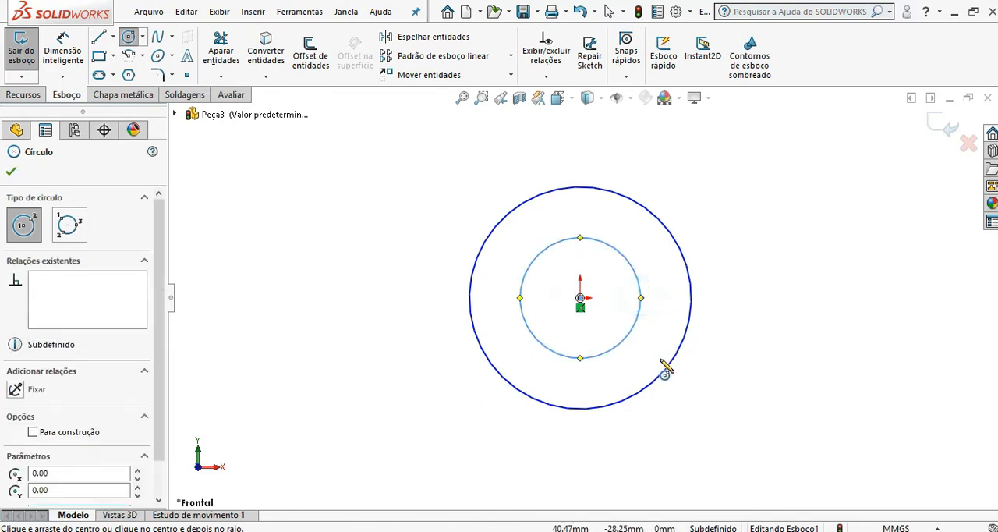
Step: Dimension the outer circle's diameter as 80 mm
left_click(75, 55)
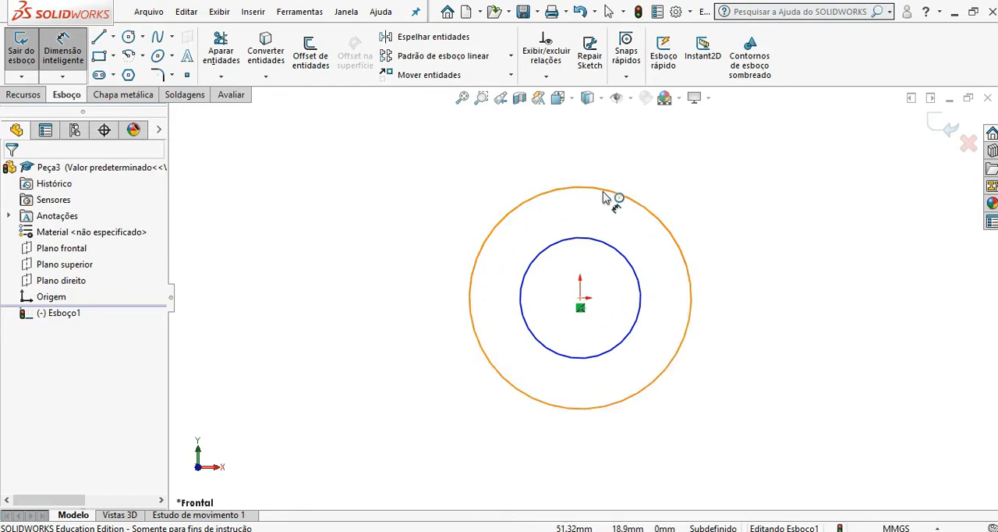
left_click(78, 44)
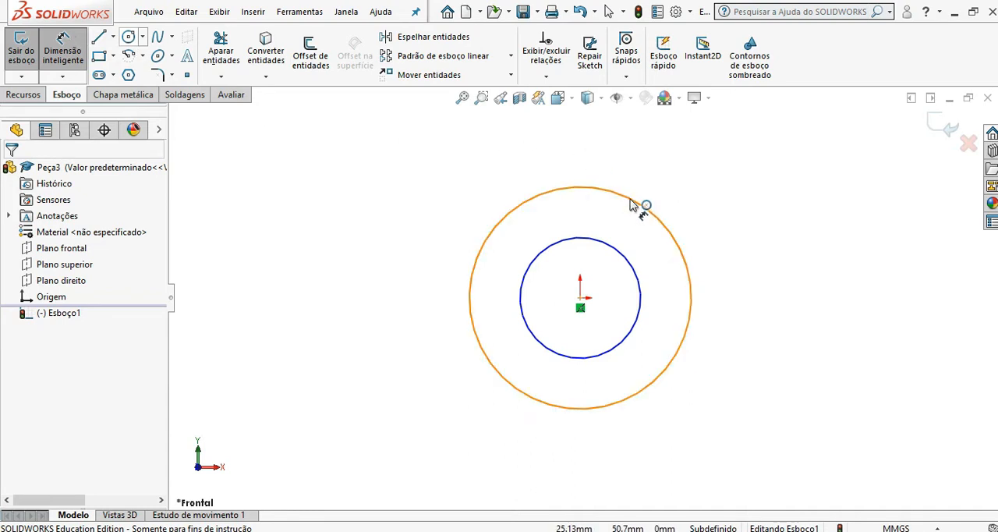
left_click(633, 205)
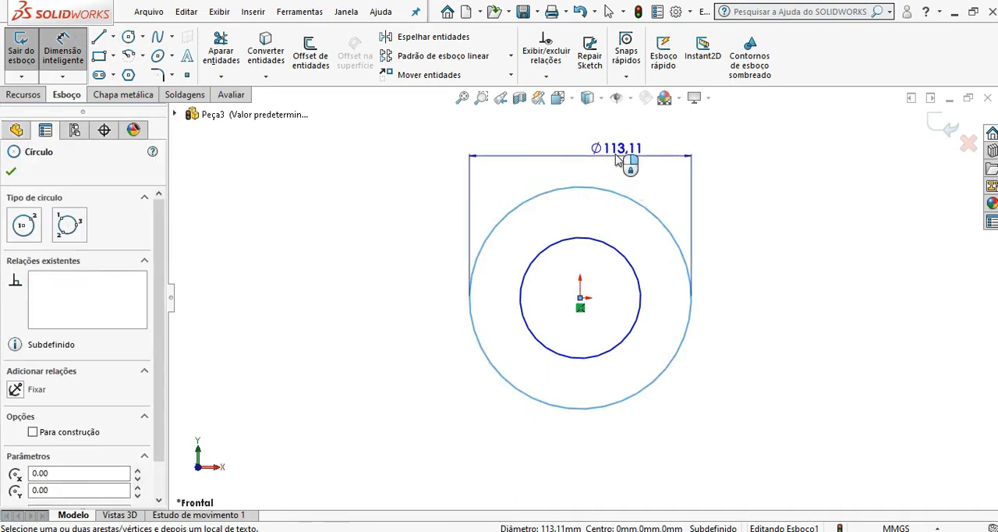
left_click(612, 149)
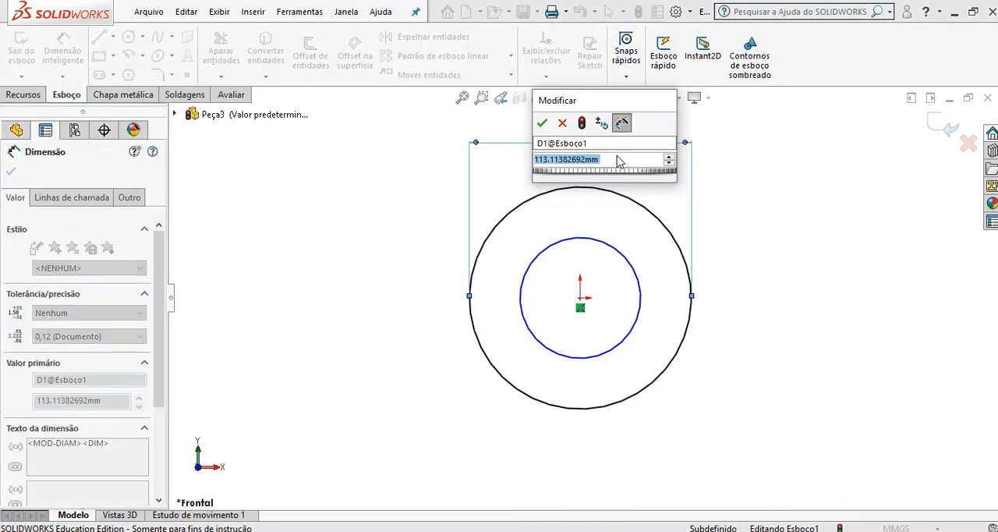
type("80")
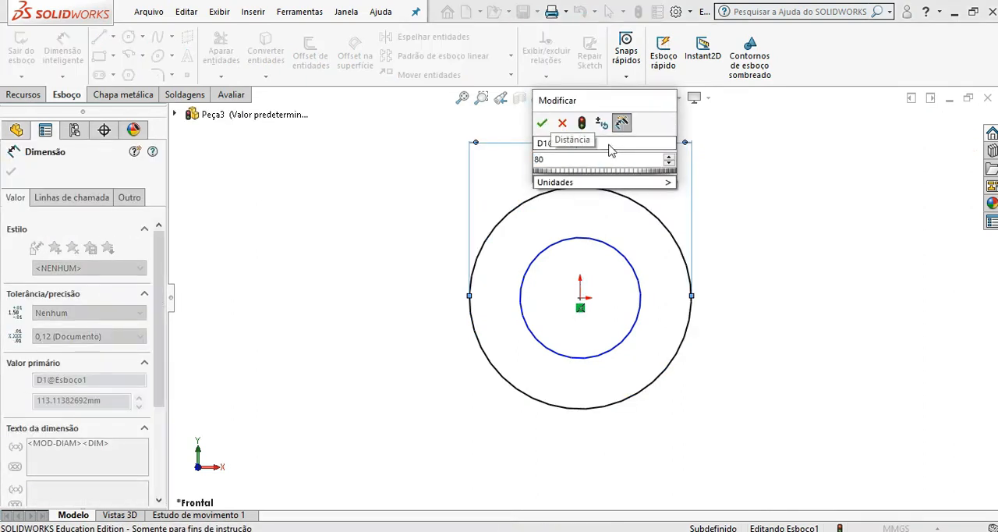
left_click(543, 124)
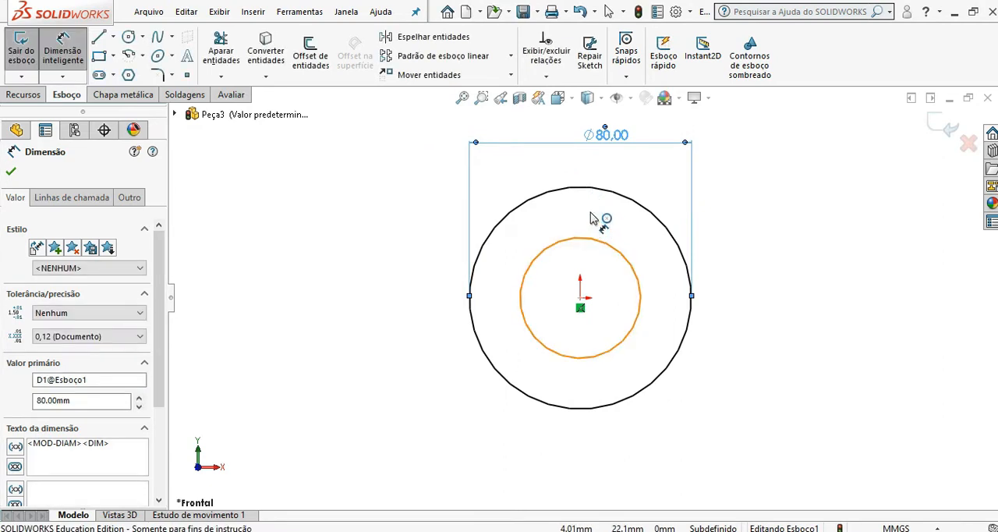
Step: Dimension the inner circle's diameter as 40 mm, placing the dimension below the outer circle's, and leave the dimension command
left_click(595, 235)
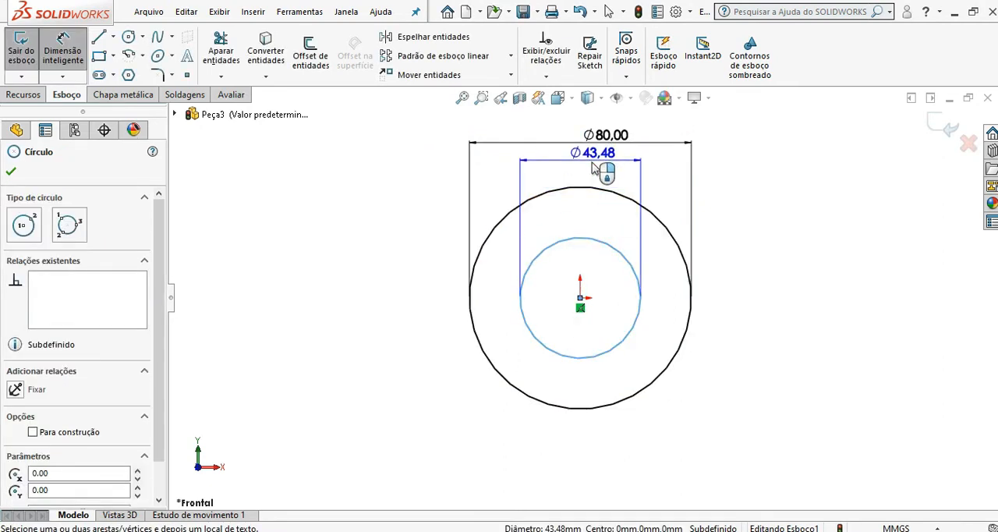
left_click(606, 175)
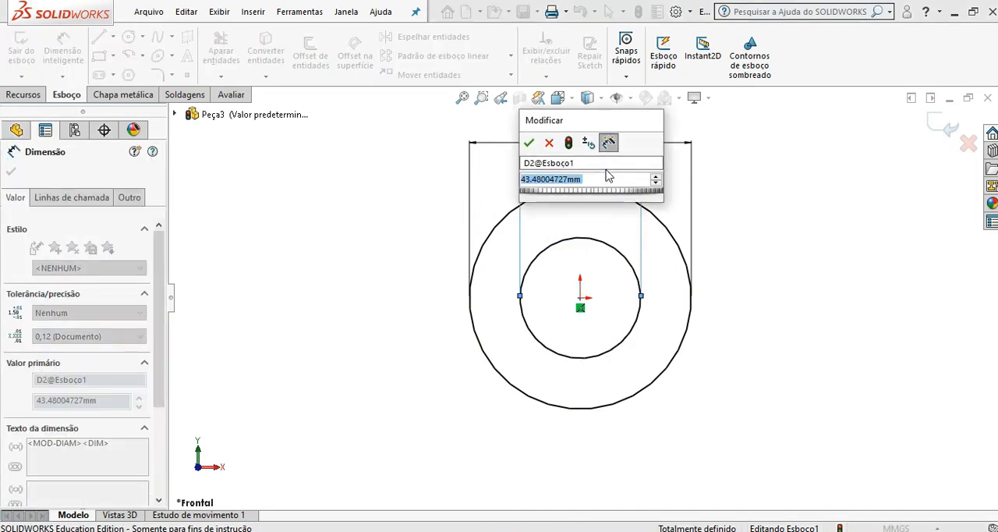
type("40")
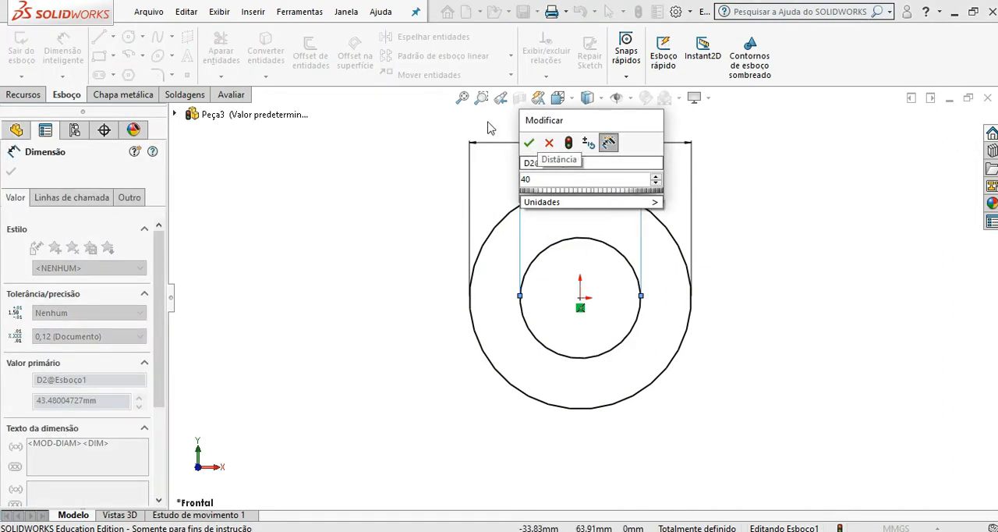
left_click(529, 143)
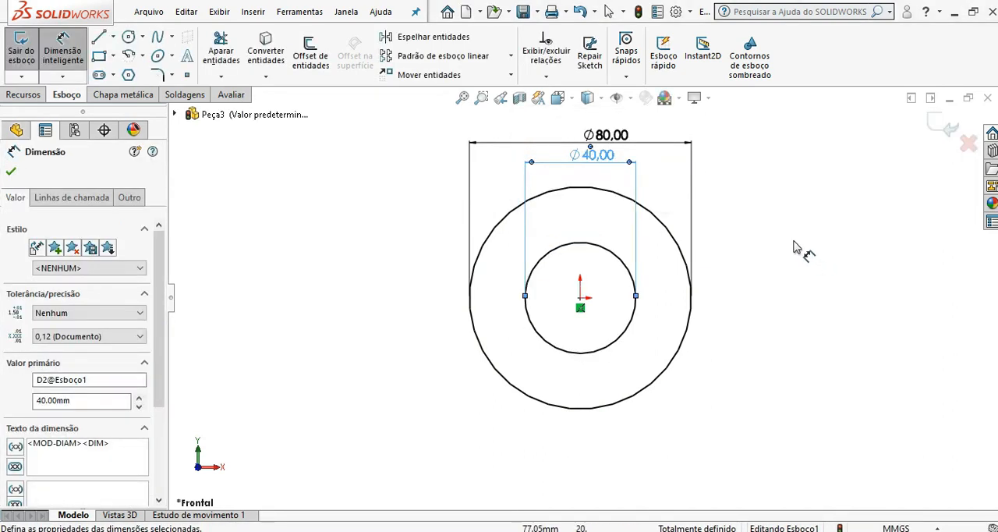
key("Escape")
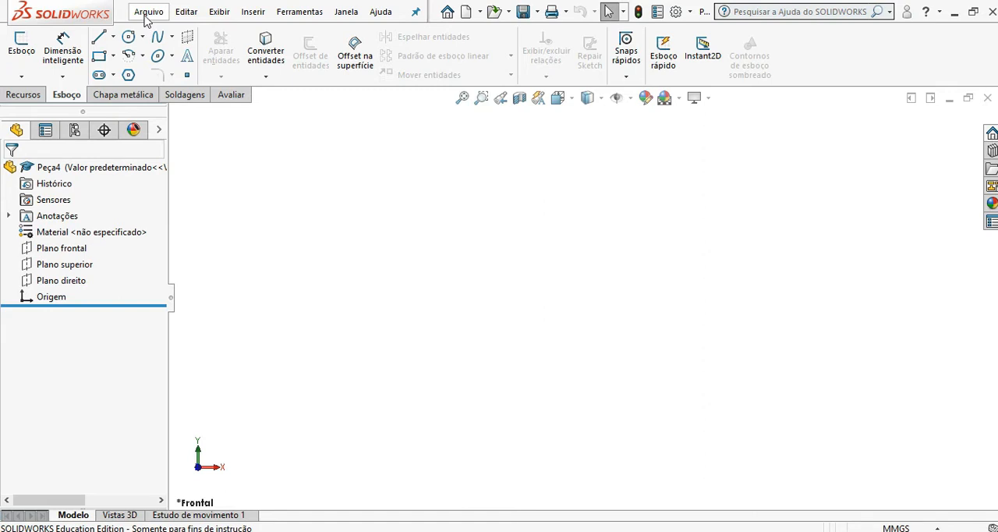
Step: In the new part, sketch a horizontal midpoint line on the front plane, centred on the origin and about 185 mm long
left_click(114, 37)
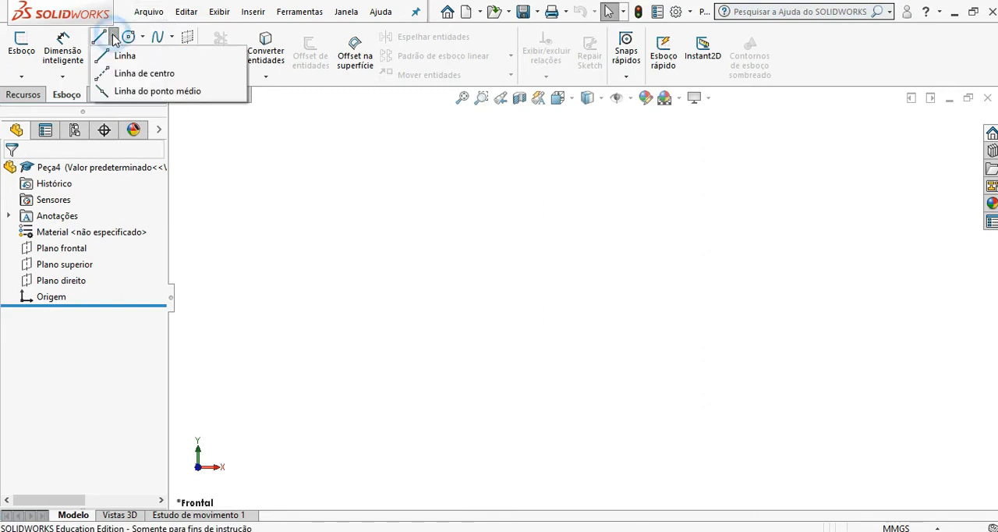
left_click(164, 92)
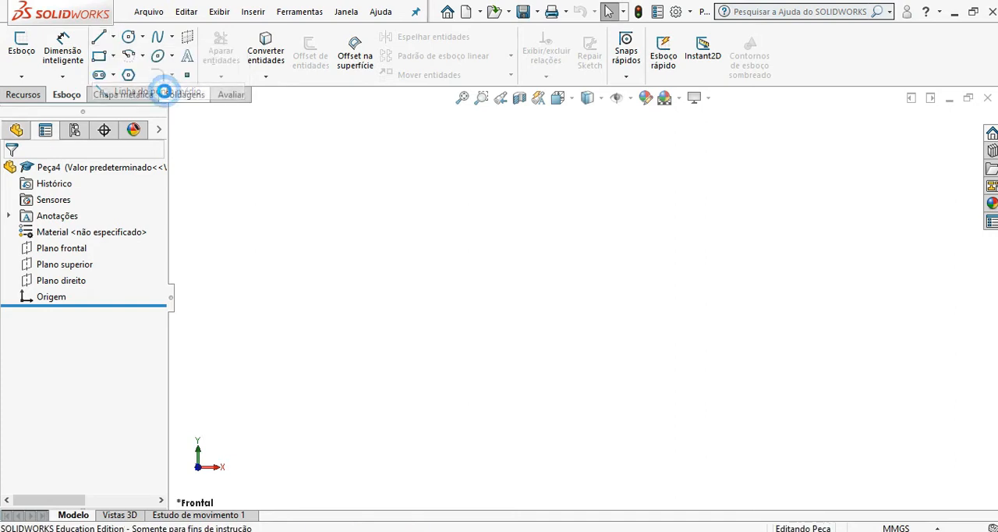
left_click(662, 332)
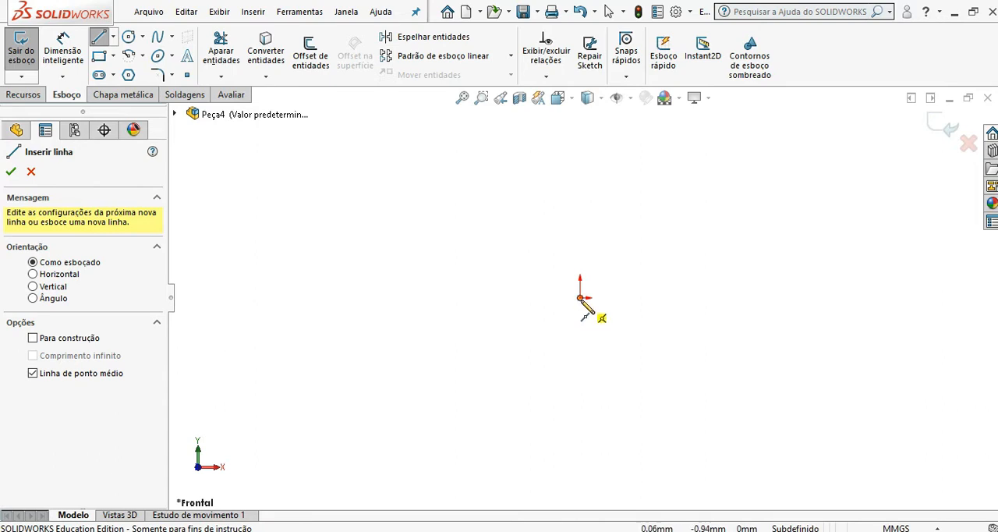
left_click(580, 298)
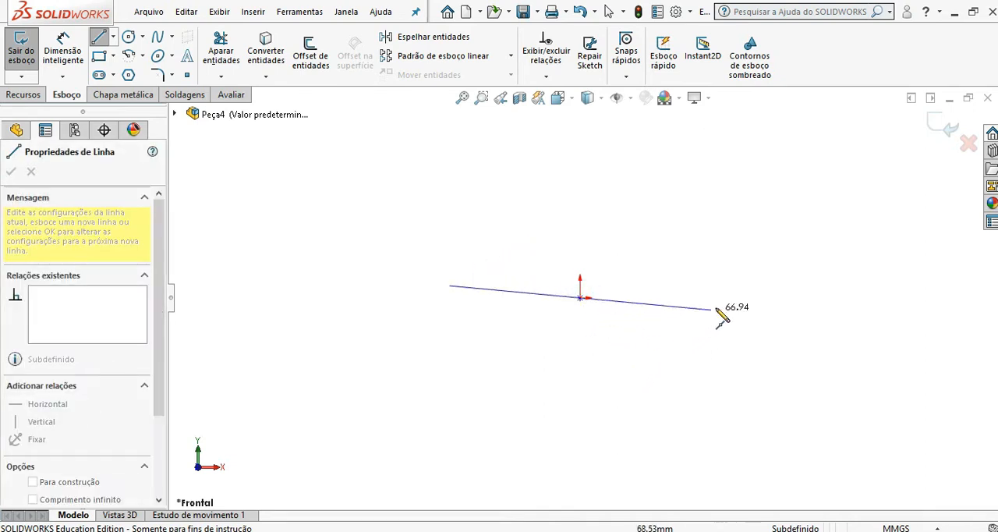
left_click(762, 297)
key("Escape")
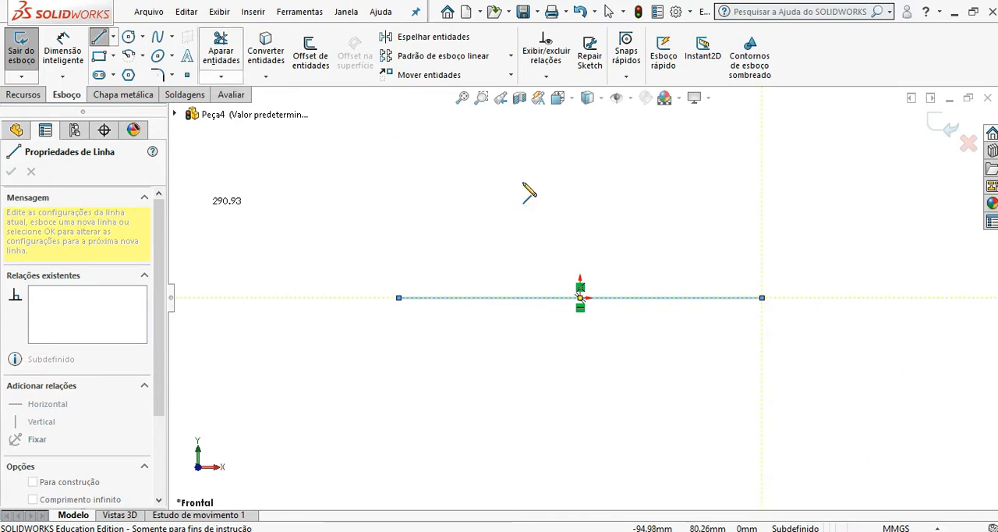
Step: Close a trapezoid above the base line with a slanted right side, a horizontal top edge about 110 mm up, and a slanted left side
scroll(730, 206, "up", 3)
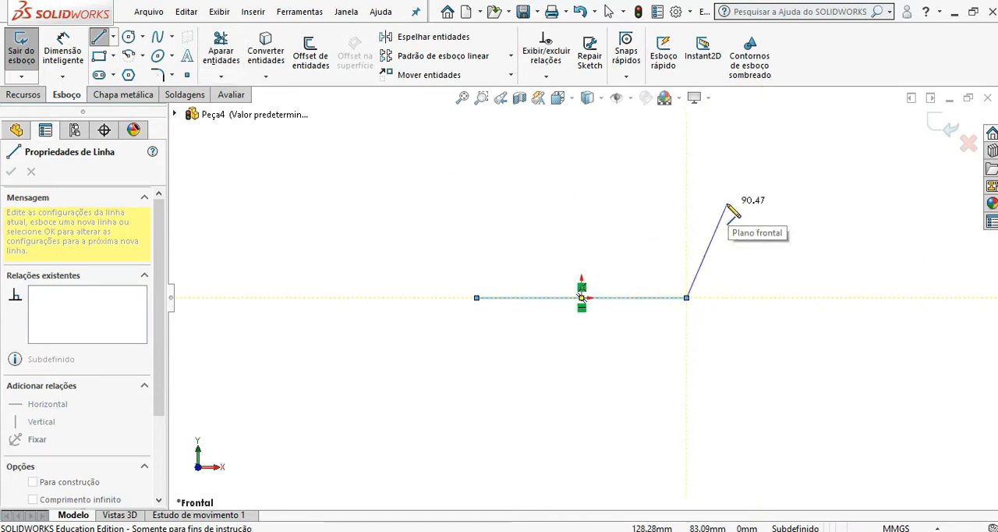
left_click(649, 172)
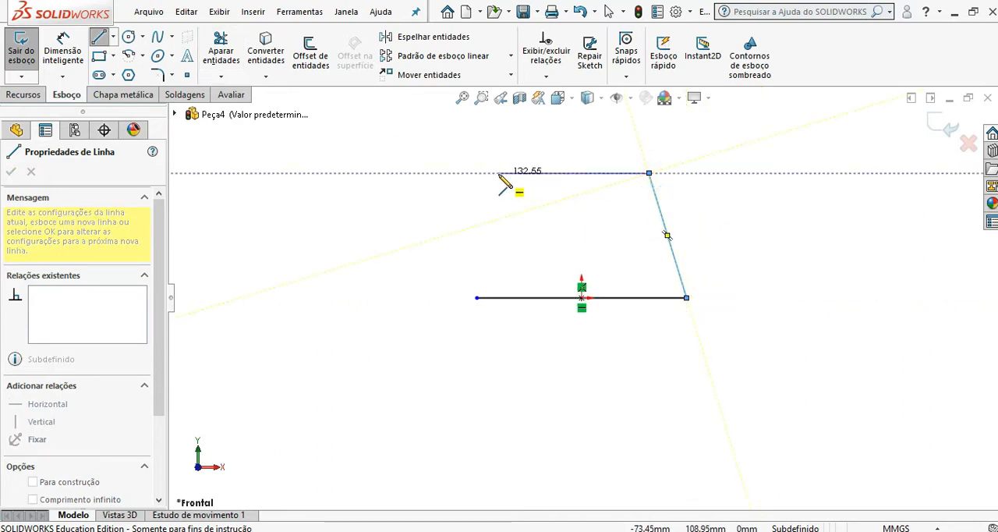
left_click(492, 172)
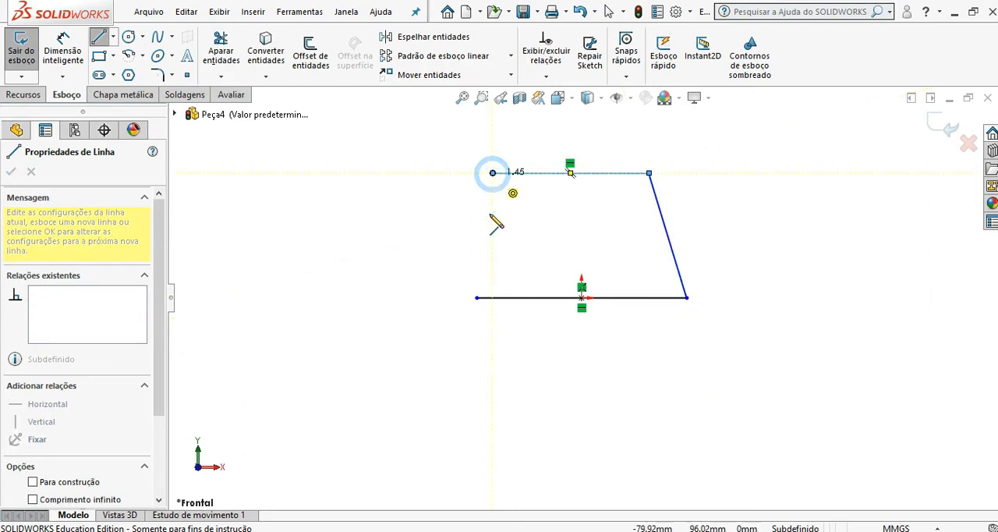
left_click(477, 298)
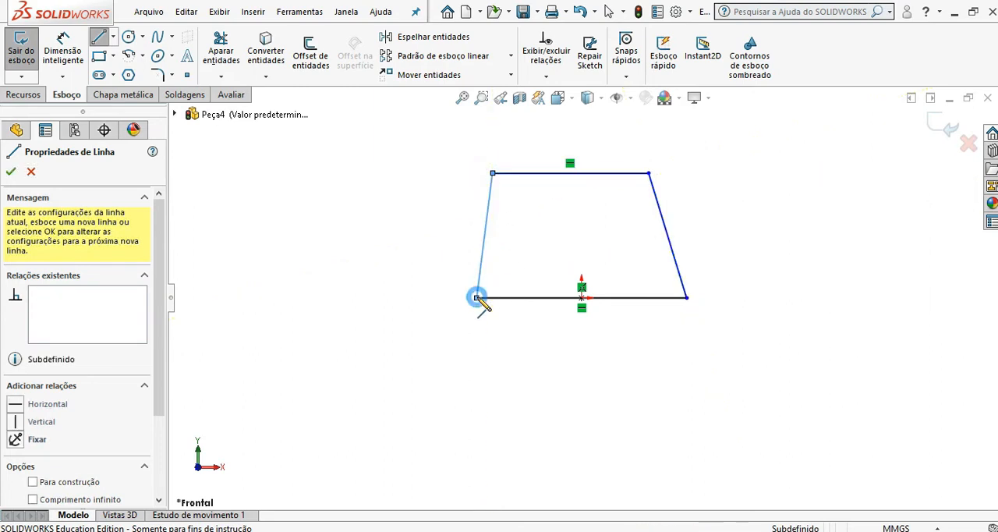
left_click(11, 171)
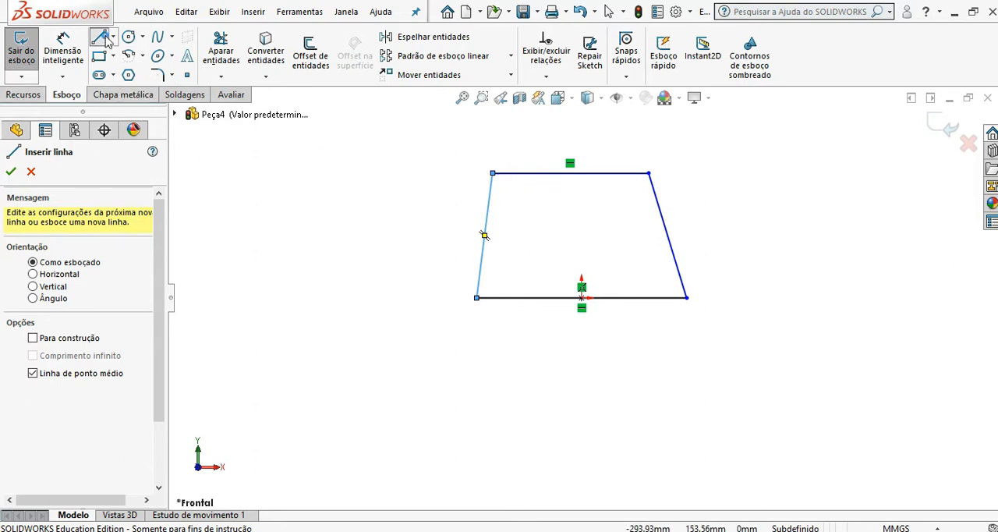
Step: Draw a centerline about 110 mm long from the base line's midpoint at the origin to the top edge's midpoint
scroll(647, 250, "down", 4)
scroll(500, 238, "up", 3)
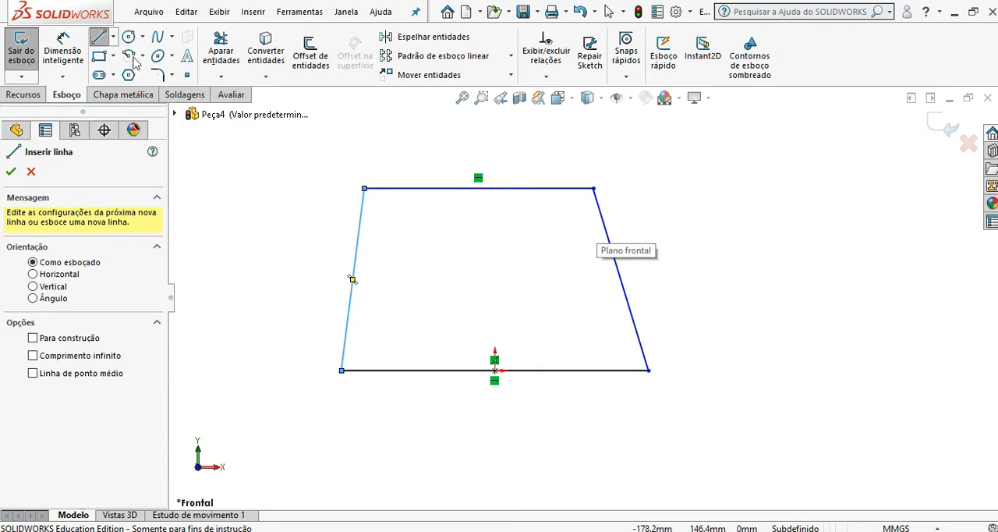
left_click(113, 37)
left_click(129, 70)
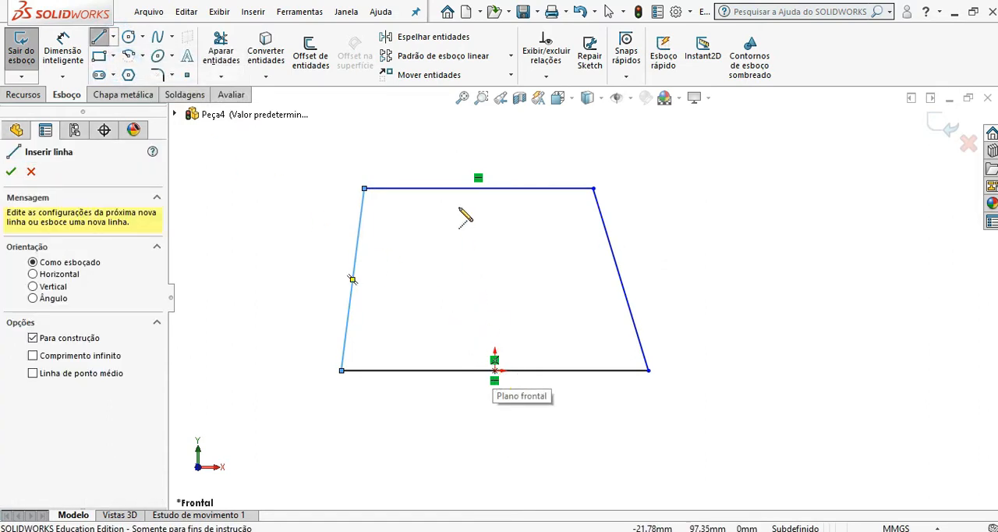
left_click(494, 371)
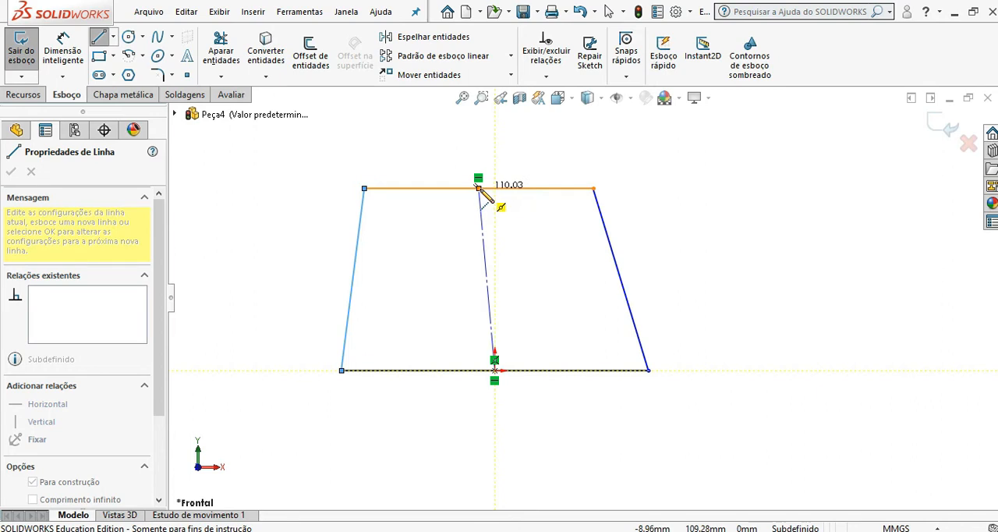
left_click(479, 188)
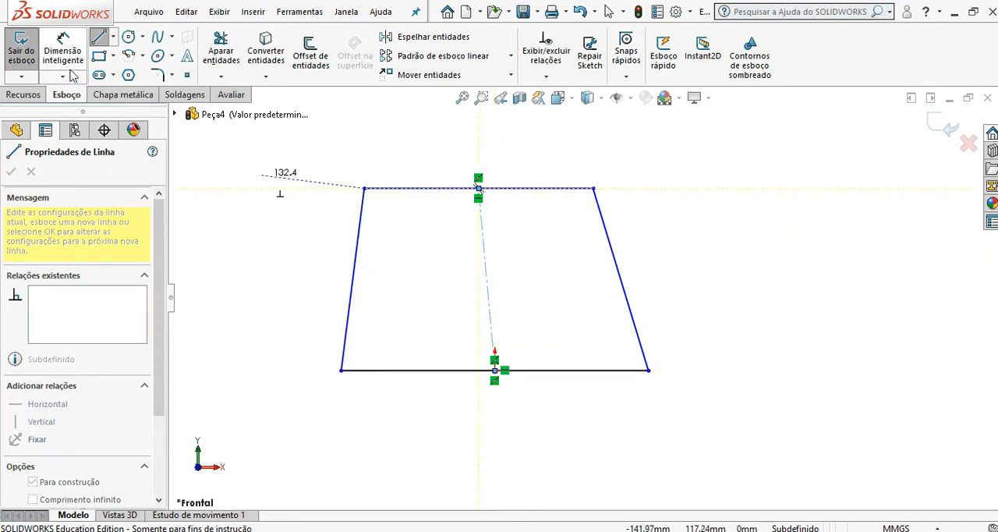
left_click(99, 39)
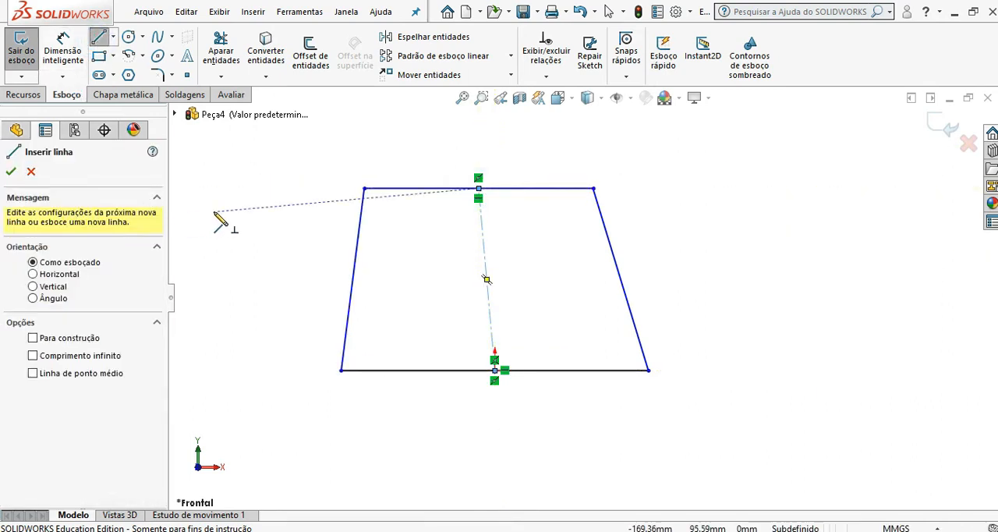
key("Escape")
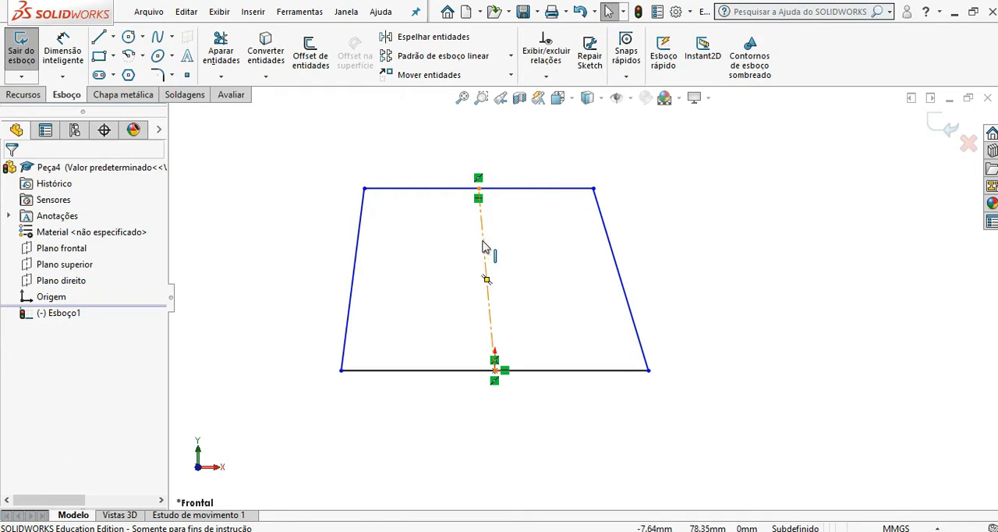
Step: Make the trapezoid's centerline vertical and move the upper right corner inward and upward to narrow the top edge
left_click(483, 247)
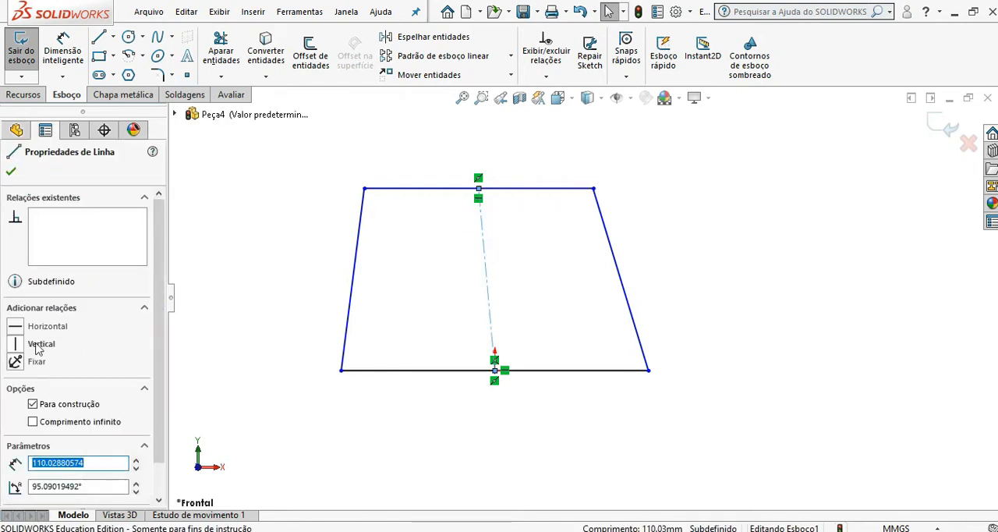
left_click(16, 344)
left_click(209, 344)
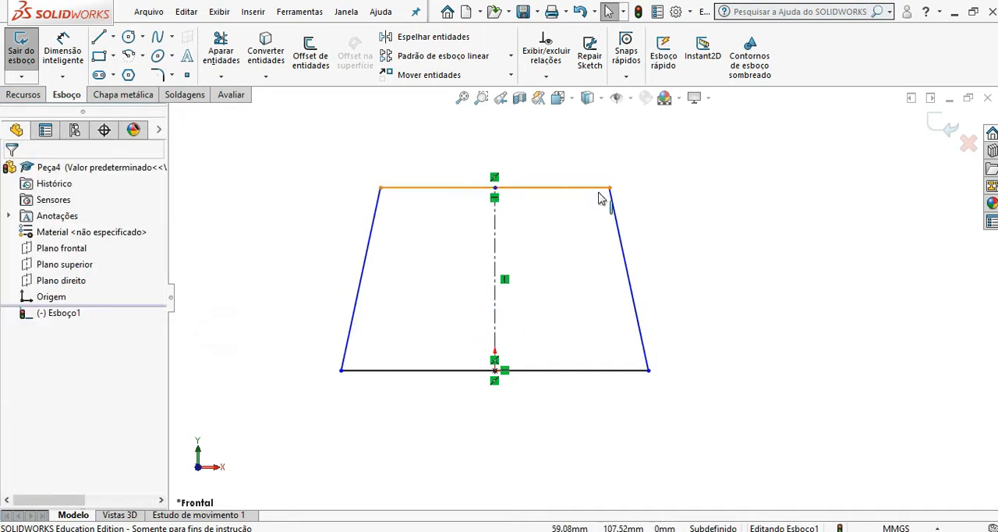
left_click_drag(610, 188, 575, 162)
left_click(304, 224)
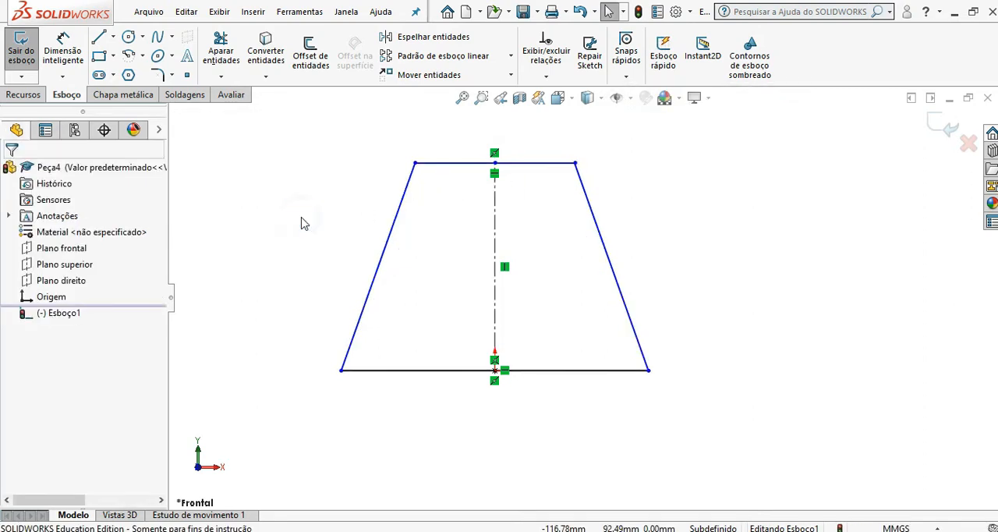
Step: Dimension the trapezoid's base line as 80 mm, placing the dimension below it
left_click(63, 50)
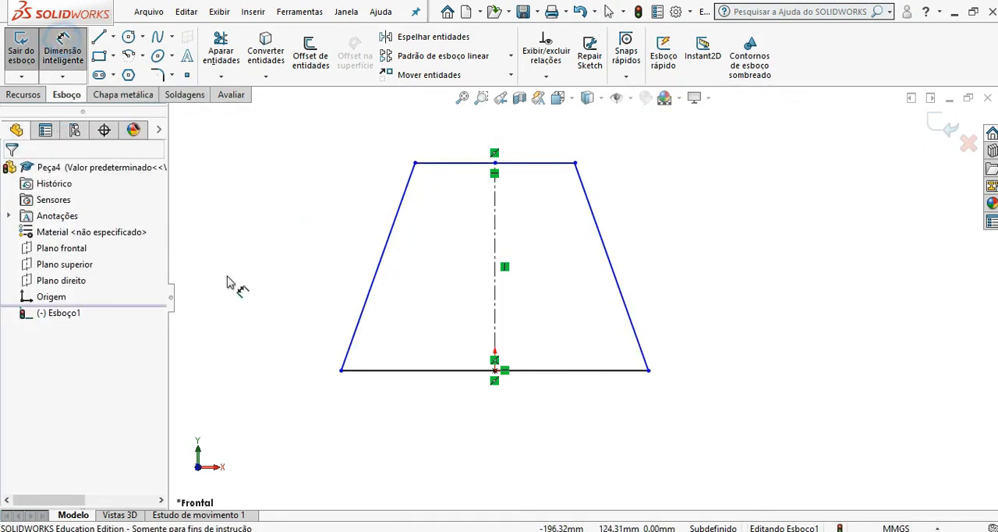
left_click(412, 372)
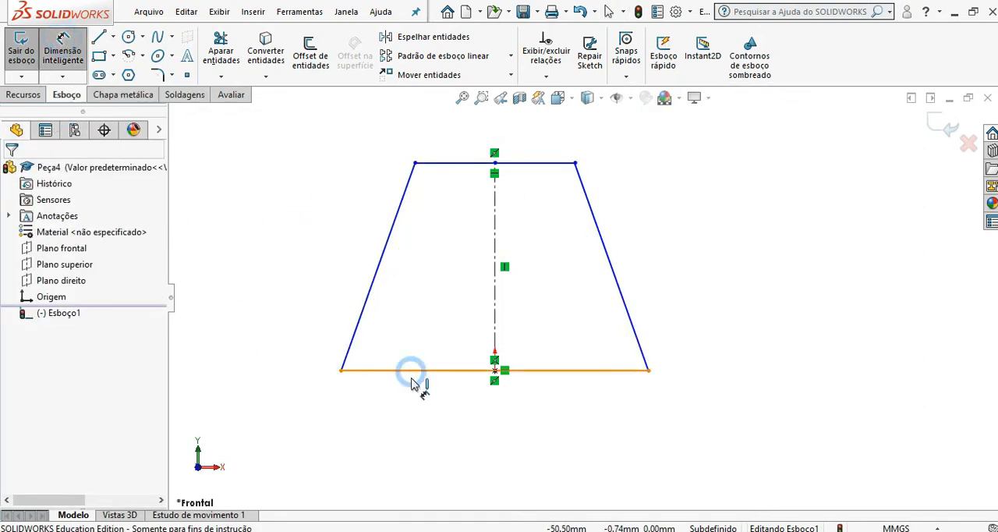
left_click(434, 427)
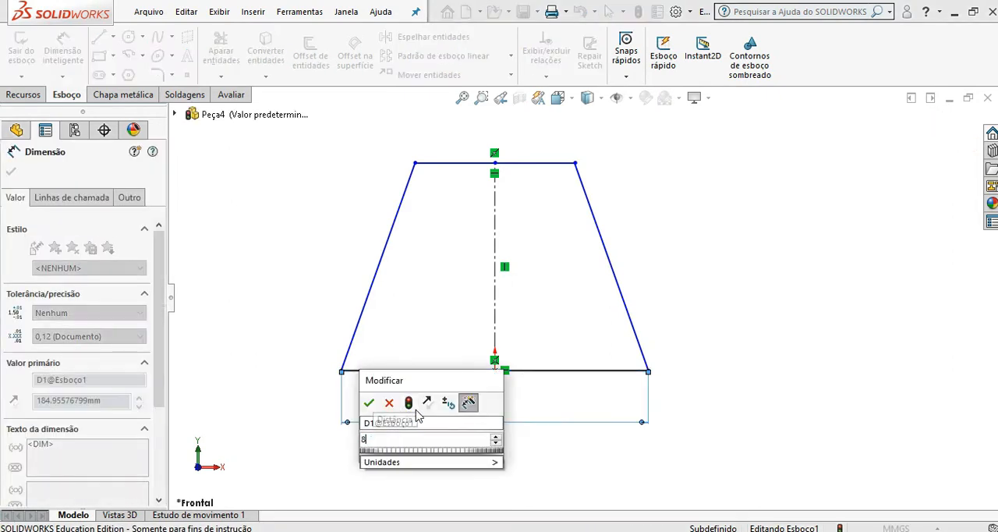
type("80")
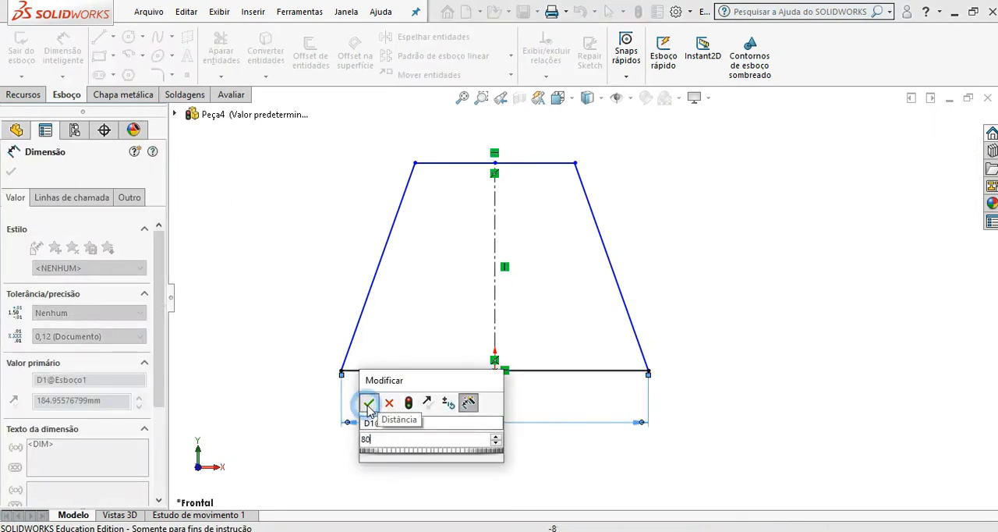
left_click(369, 403)
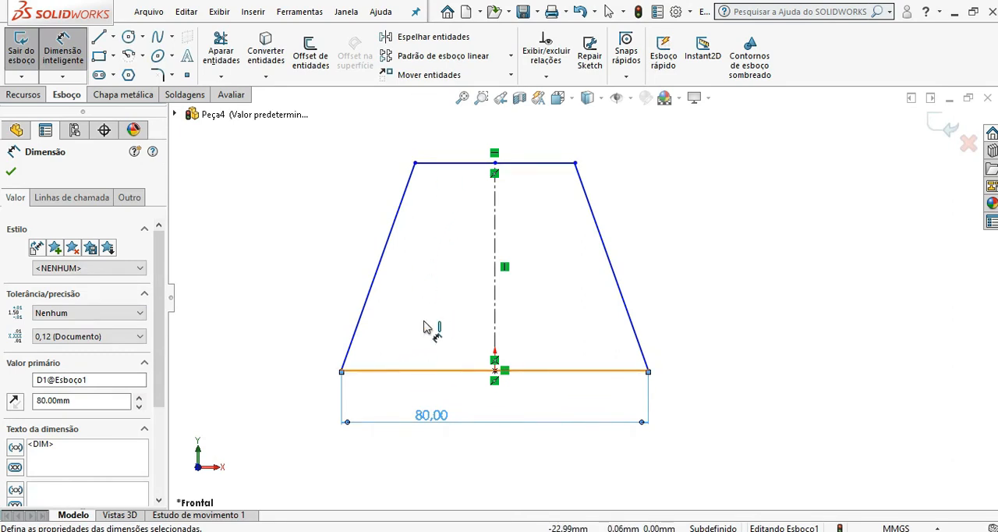
Step: Dimension the height between the trapezoid's base and top edges as 60 mm, placing it left of the shape
left_click(433, 371)
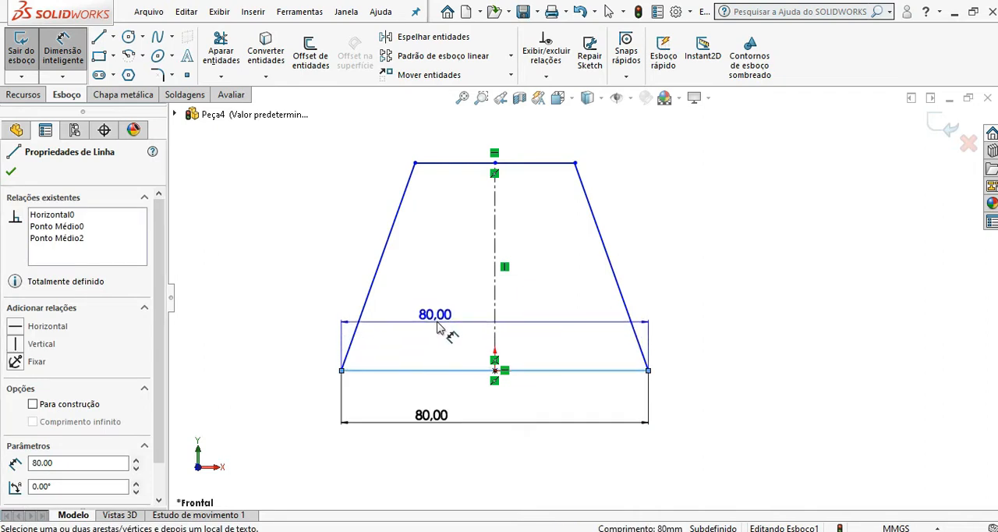
left_click(452, 164)
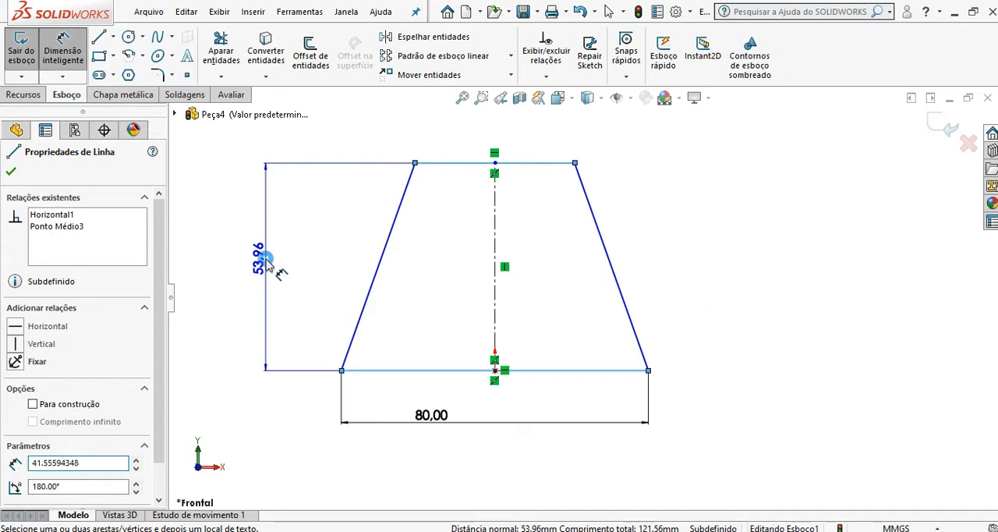
left_click(269, 265)
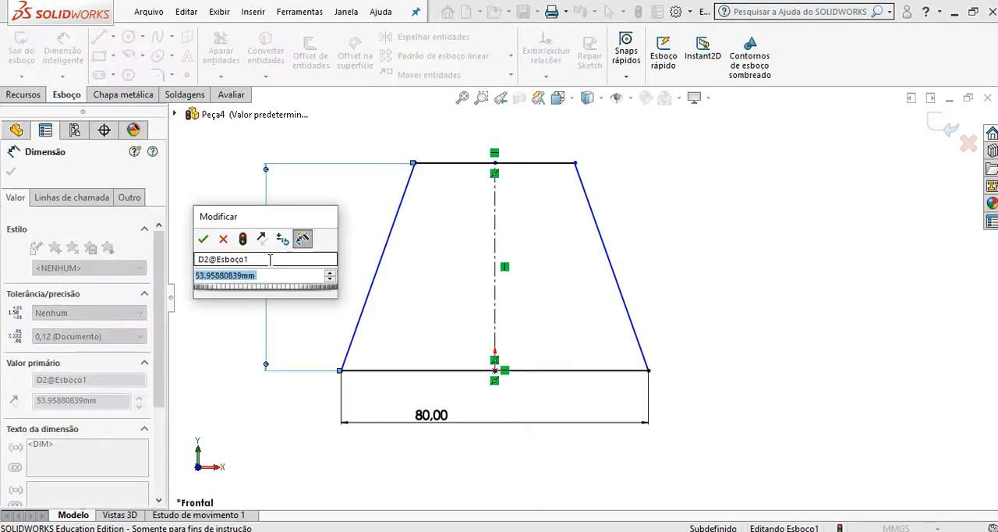
type("80")
left_click(205, 239)
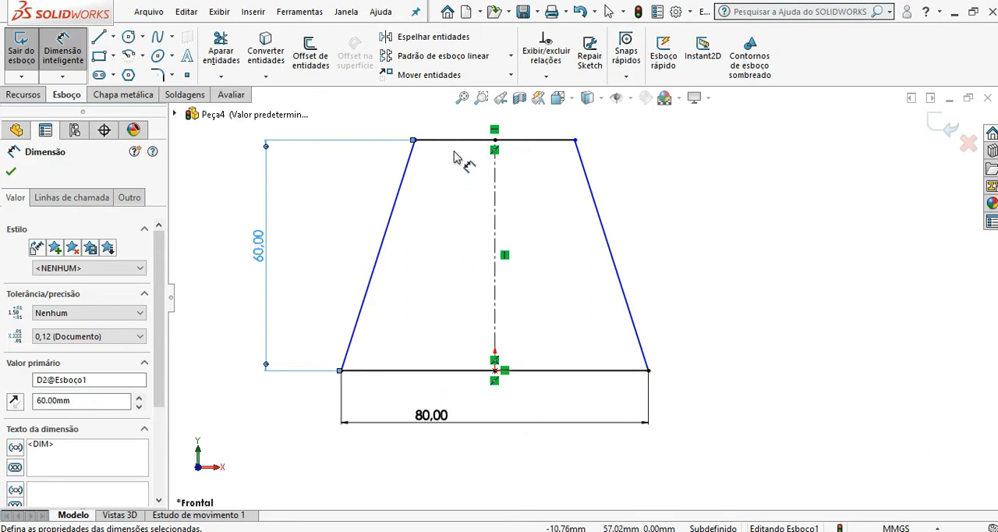
Step: Dimension the interior angle between the base line and the left slanted side as 75°
left_click(414, 377)
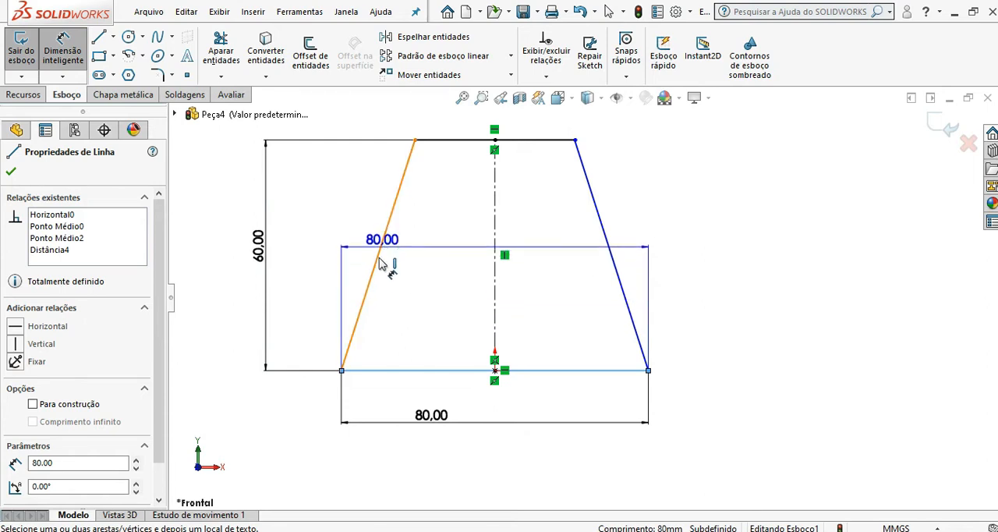
left_click(365, 305)
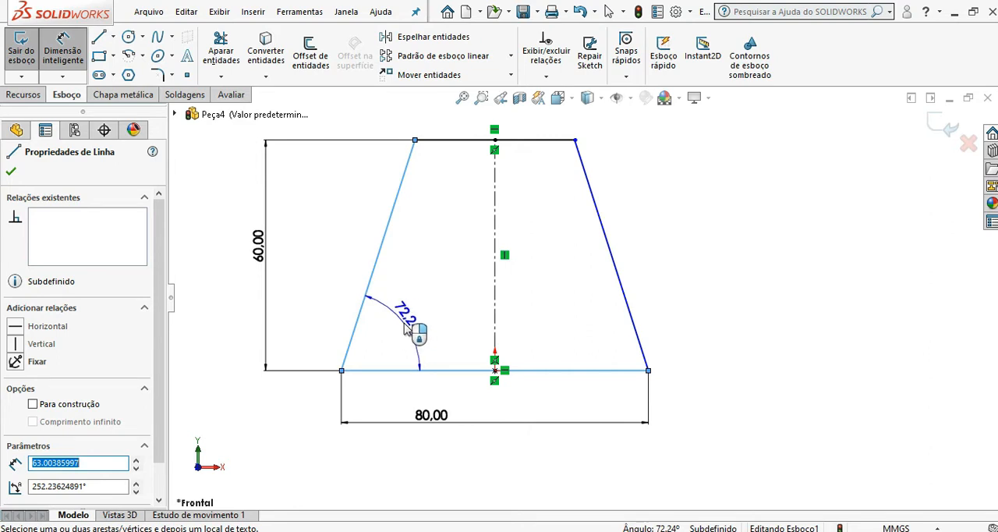
left_click(406, 330)
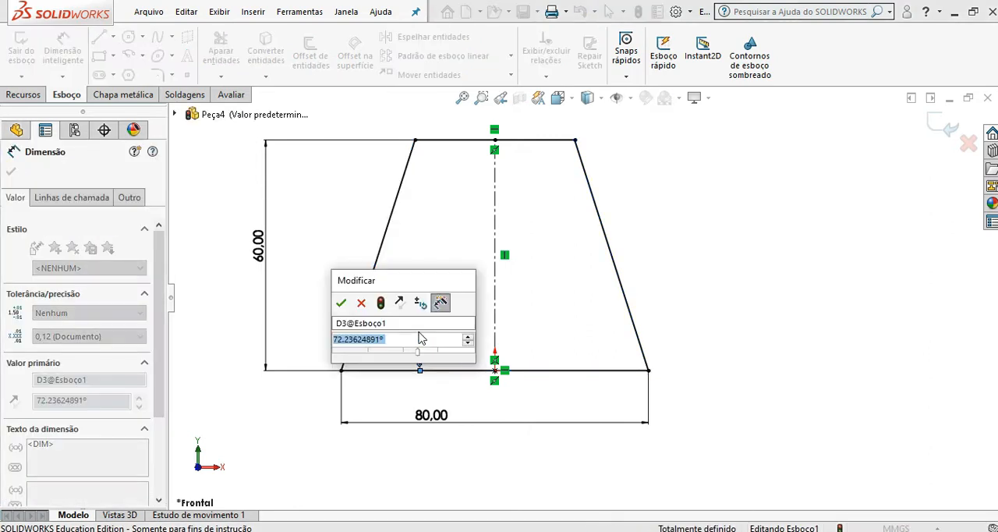
type("75")
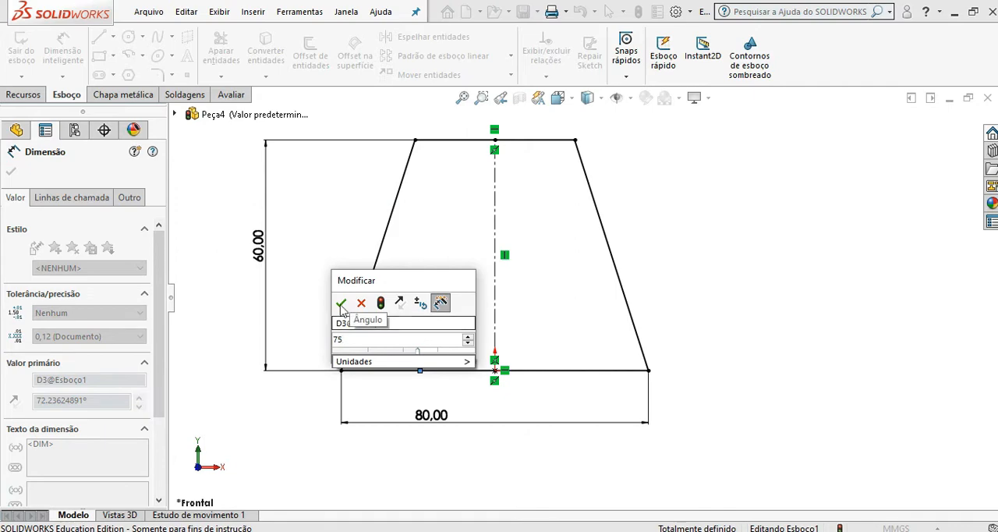
left_click(342, 302)
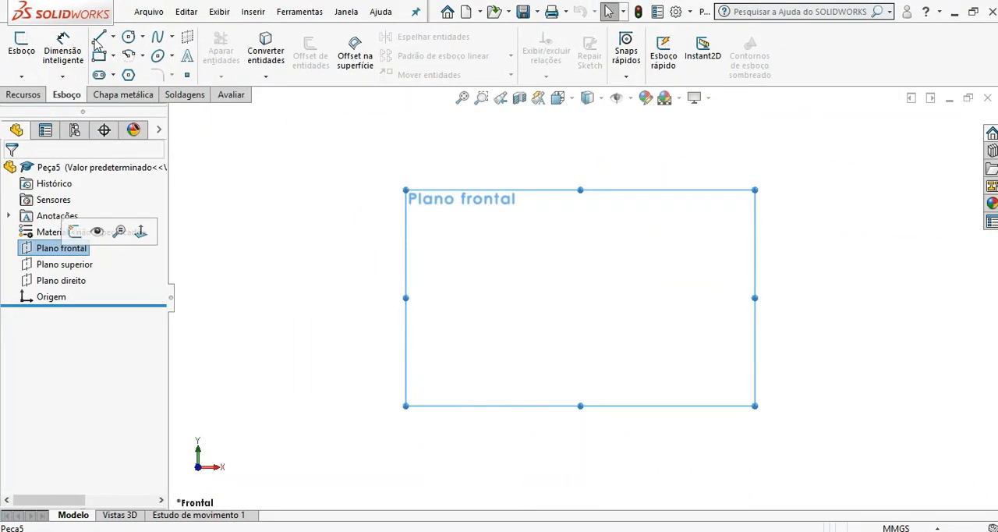
Step: In the new part, sketch a vertical centerline about 71 mm long upward from the origin on the front plane
left_click(114, 36)
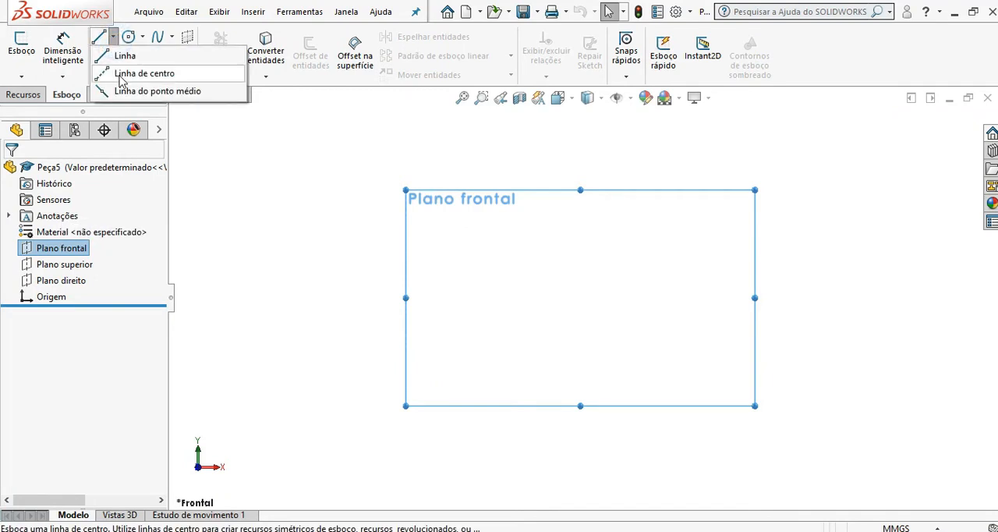
left_click(123, 71)
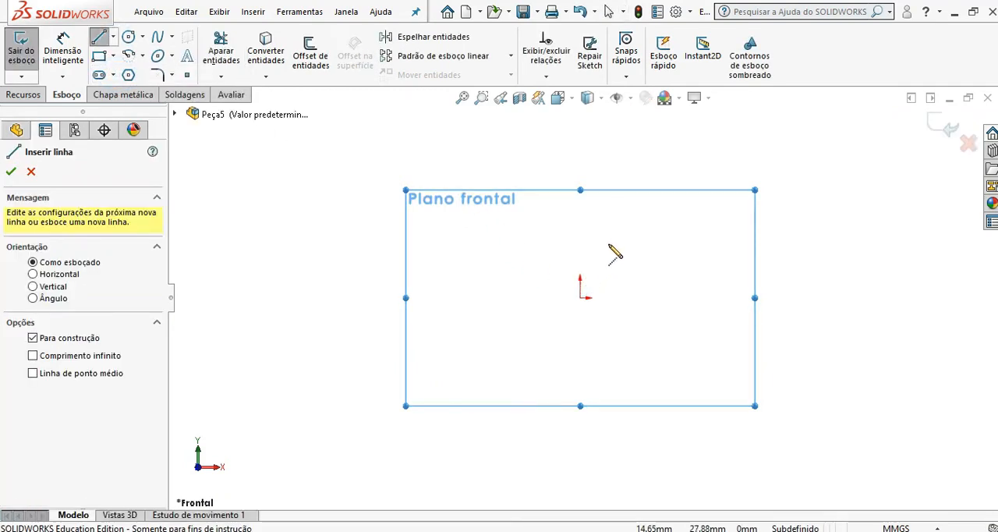
left_click(580, 297)
left_click(579, 159)
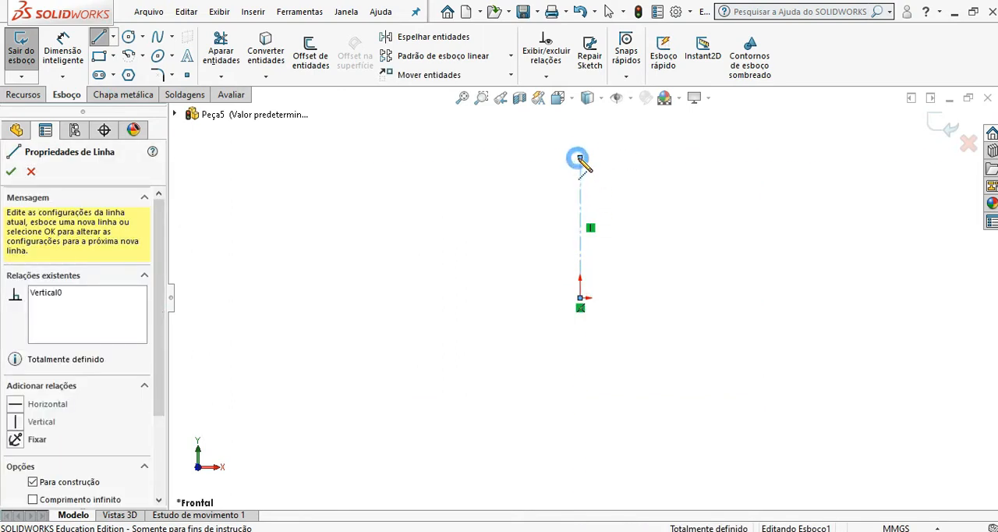
Step: Draw a three-step profile from the centerline's upper endpoint down to a base about 49 mm wide, ending at the origin
left_click(102, 38)
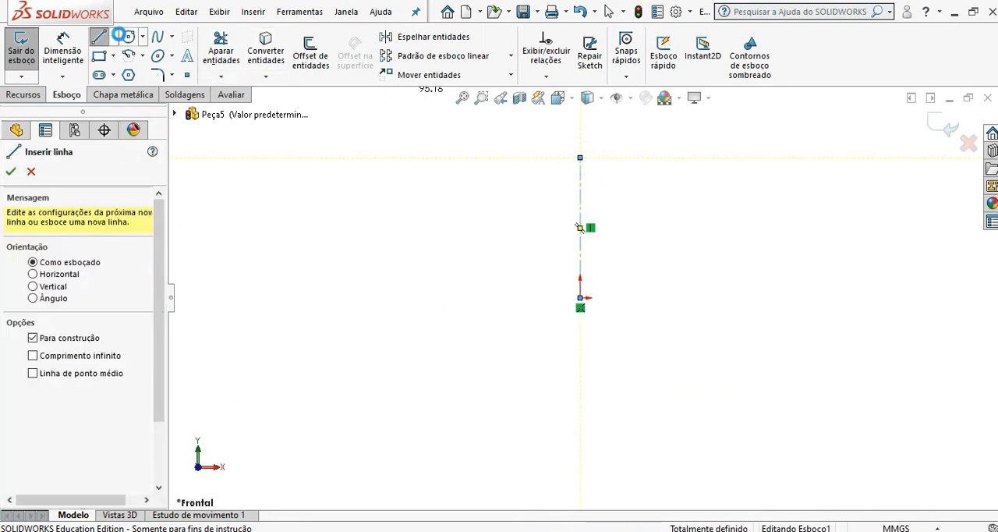
left_click(101, 37)
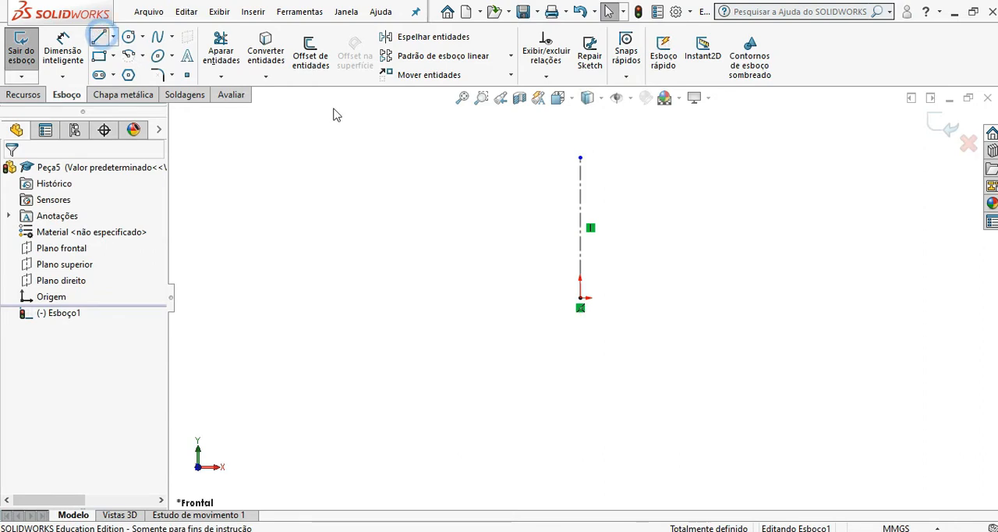
left_click(580, 158)
left_click(616, 159)
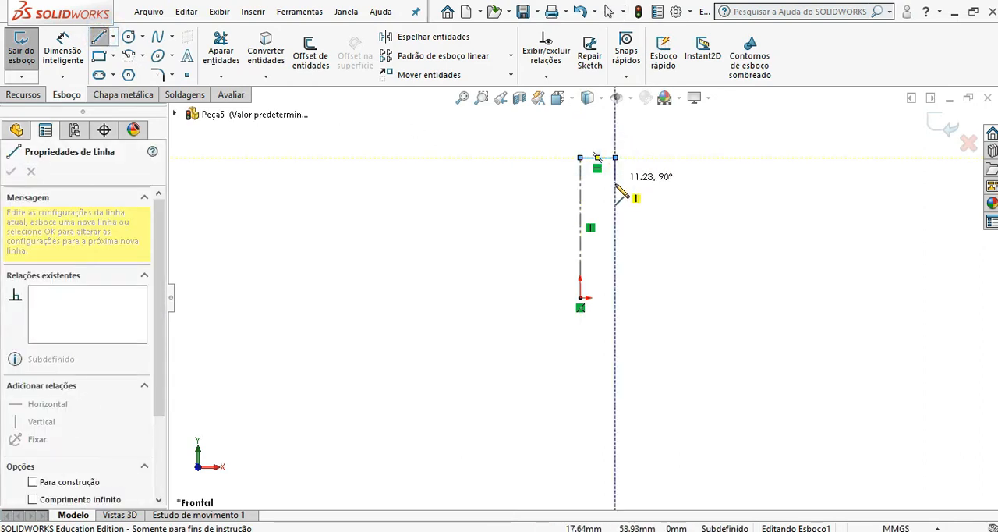
left_click(654, 195)
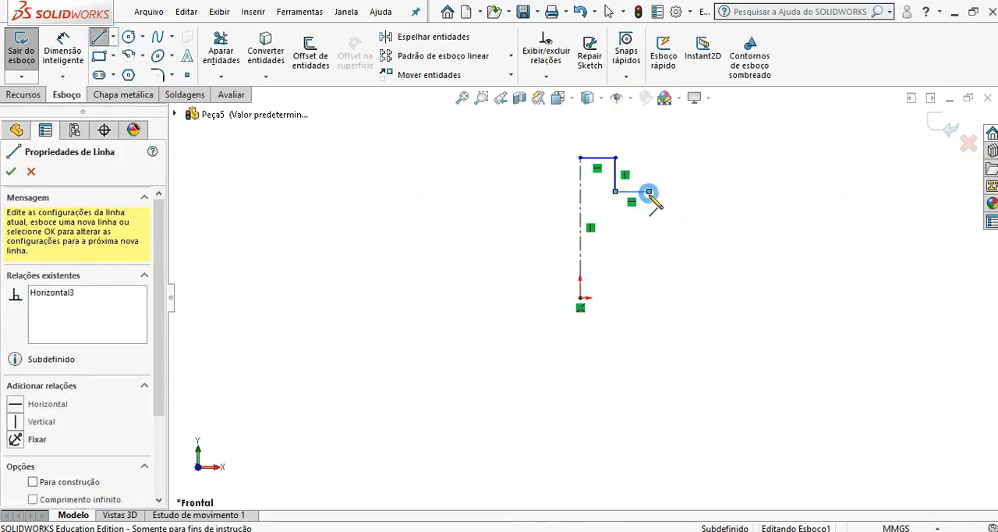
left_click(650, 193)
left_click(649, 238)
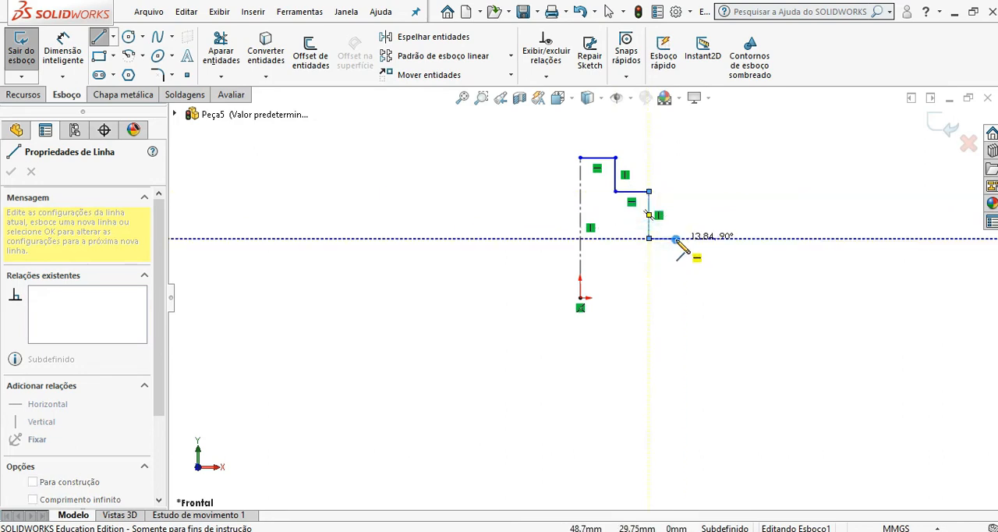
left_click(675, 238)
left_click(676, 297)
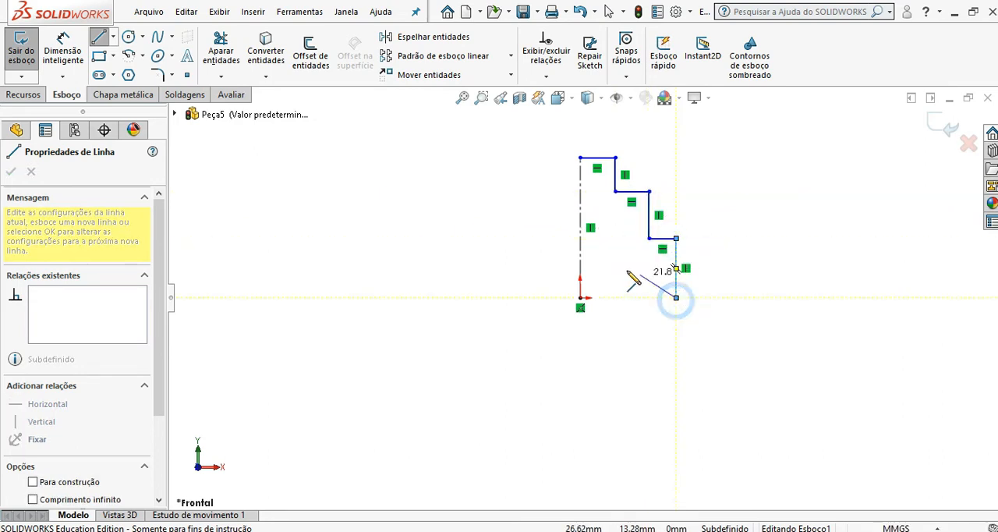
left_click(580, 298)
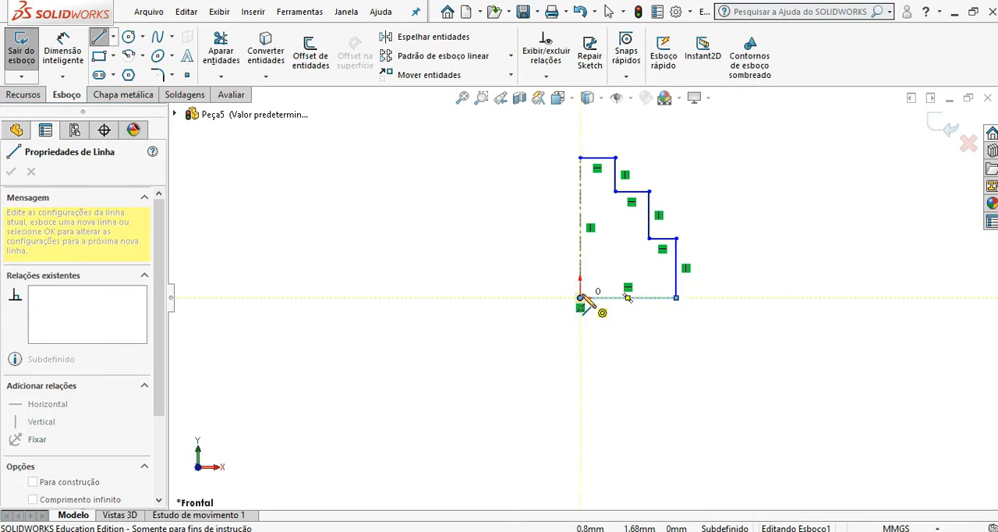
Step: Dimension the lowest step's vertical edge as 30 mm, placing the dimension right of the profile
left_click(62, 51)
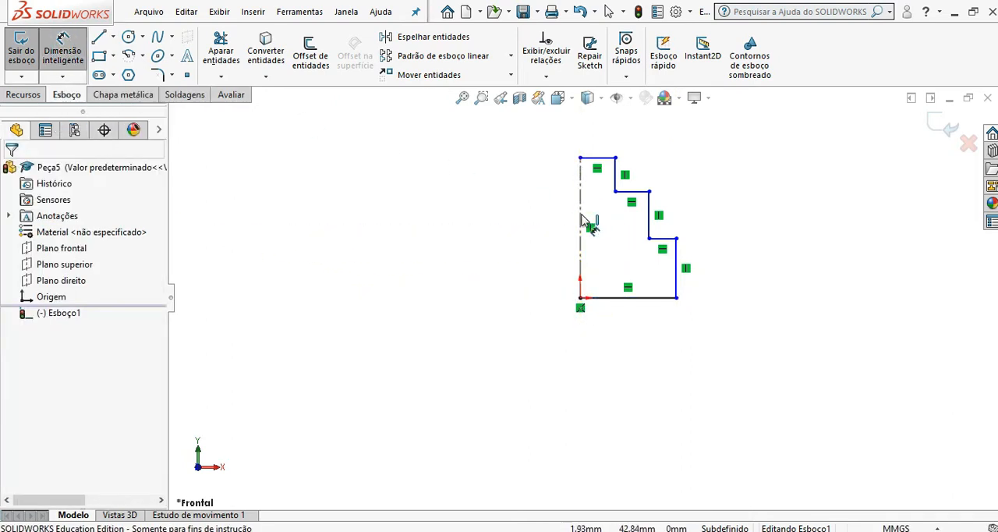
left_click(676, 265)
left_click(719, 275)
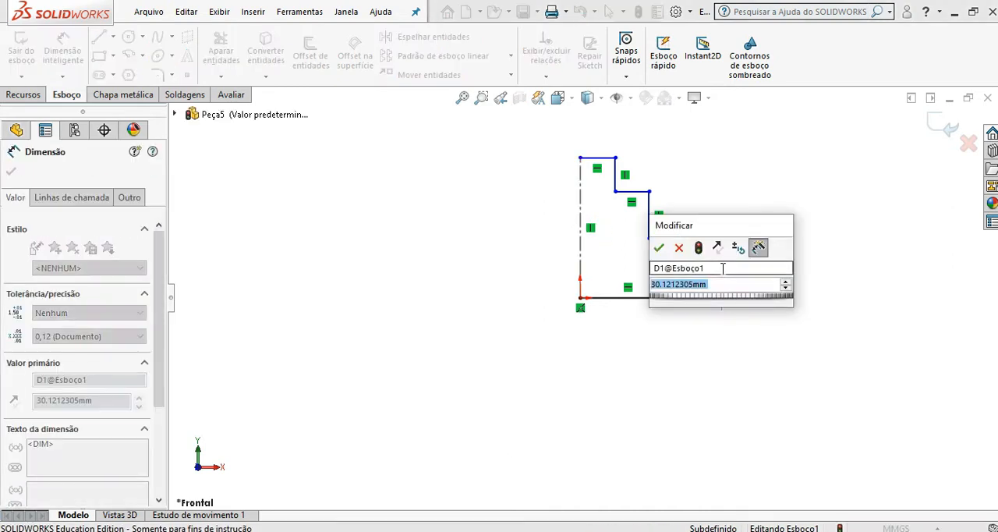
type("30")
key("Return")
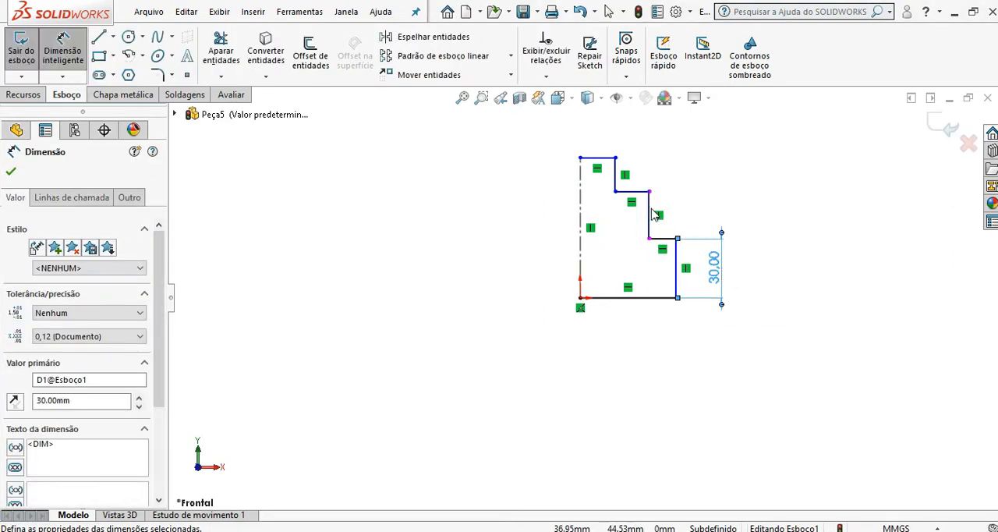
Step: Dimension the middle step's vertical edge as 20 mm, placing the dimension right of the profile
left_click(653, 214)
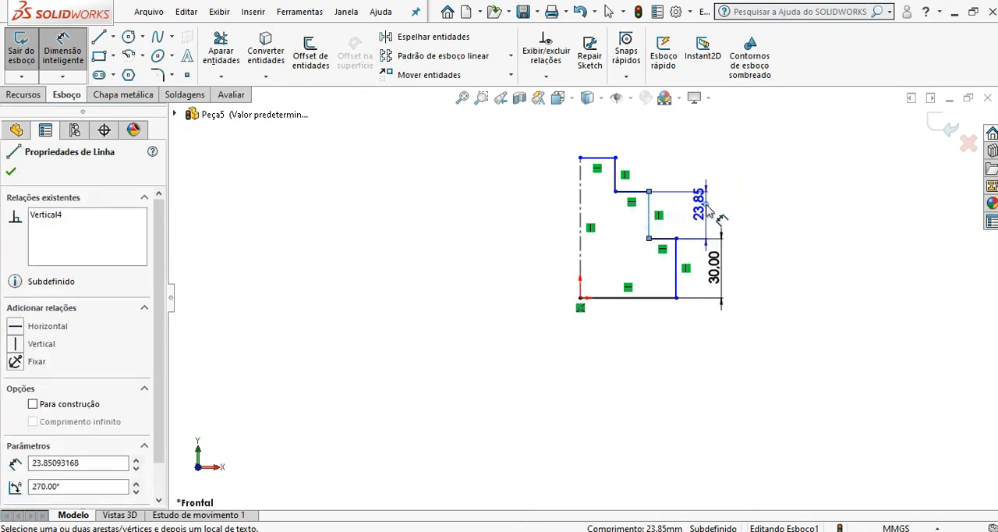
left_click(702, 208)
type("20")
key("Return")
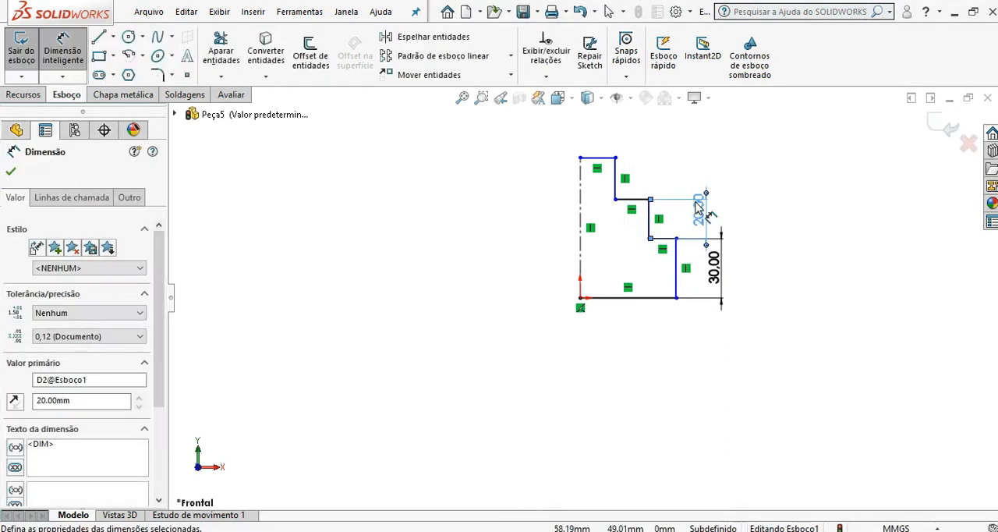
Step: Dimension the uppermost step's vertical edge as 30 mm, placing the dimension right of the profile
left_click(616, 176)
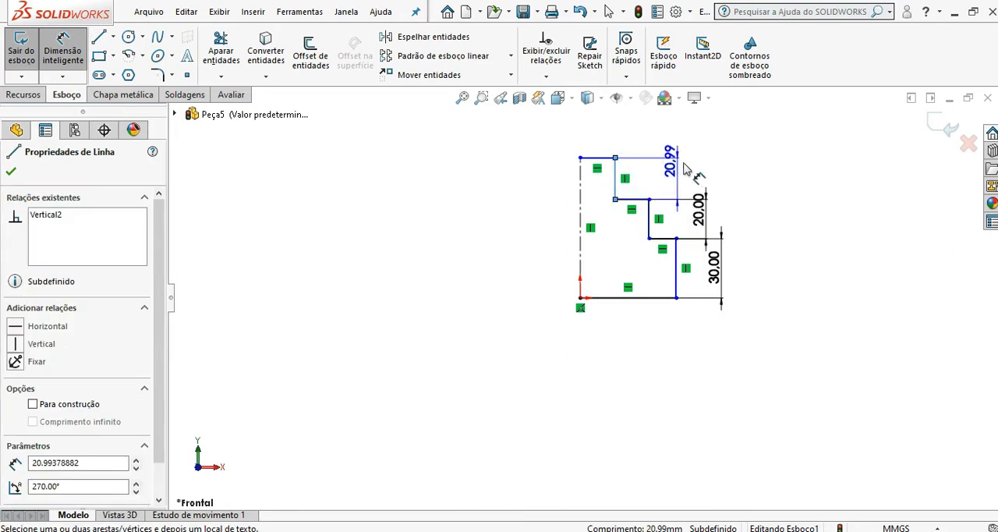
left_click(730, 175)
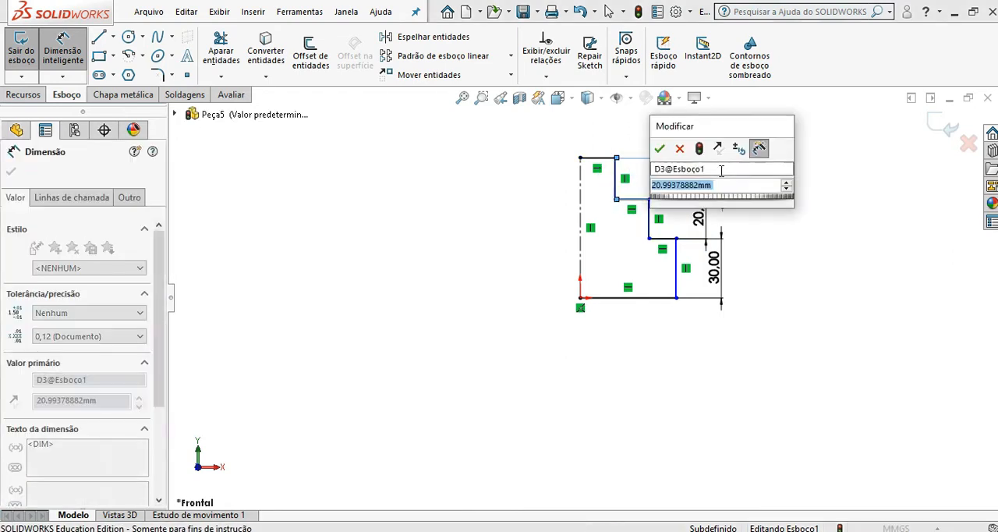
type("30")
key("Return")
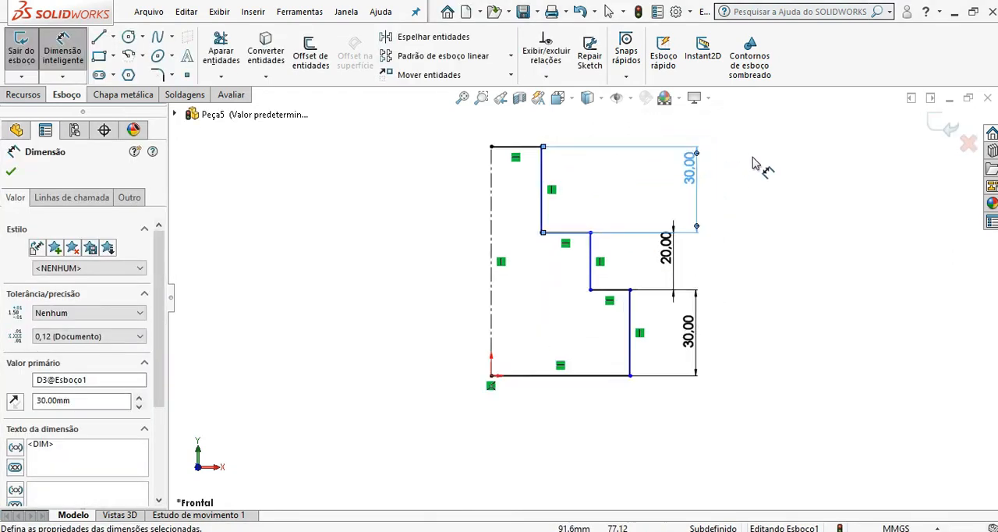
Step: Move the middle step's 20 mm dimension and the uppermost step's 30 mm dimension closer to the profile
scroll(754, 164, "down", 1)
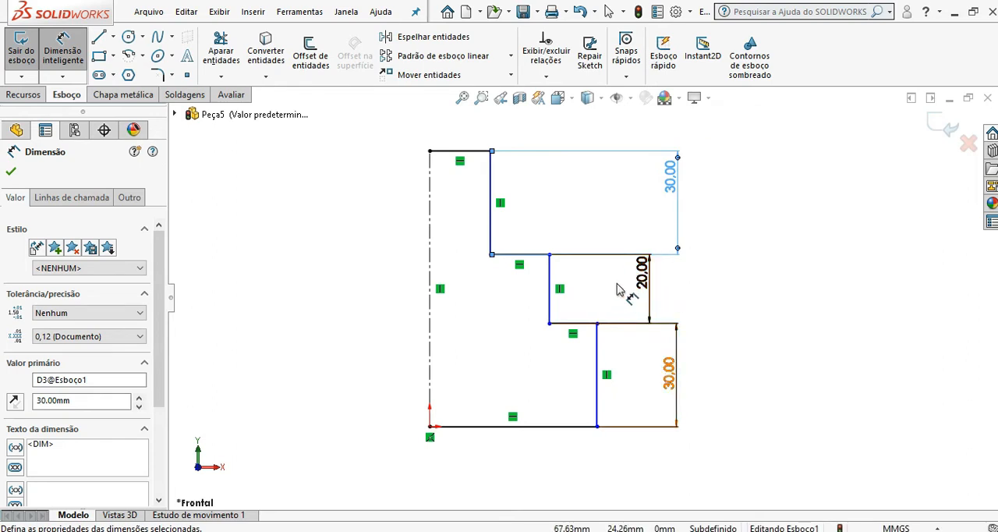
mouse_move(641, 276)
left_mouse_down()
mouse_move(643, 286)
mouse_move(663, 281)
mouse_move(644, 284)
left_mouse_up()
left_click_drag(668, 201, 655, 199)
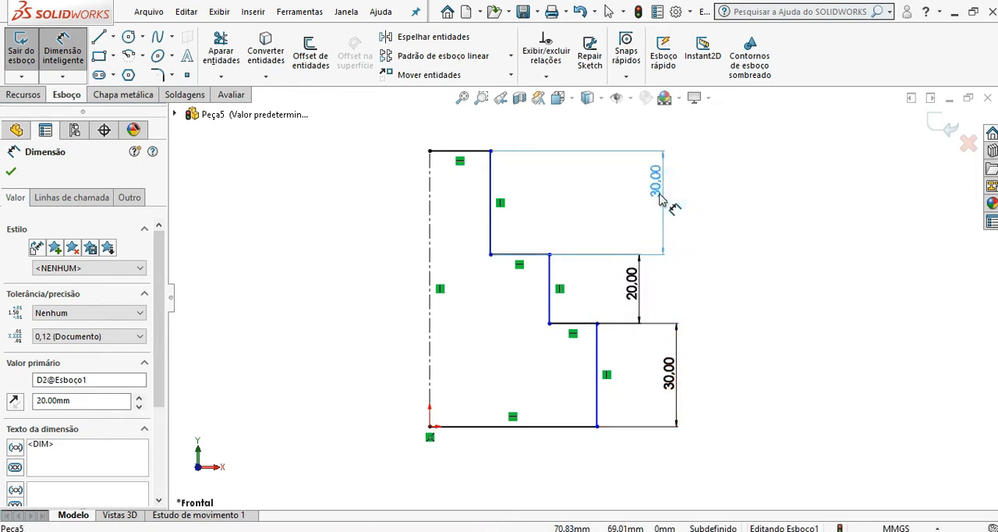
Step: Dimension the profile's uppermost horizontal edge as 15 mm, placing the dimension above it
left_click(466, 150)
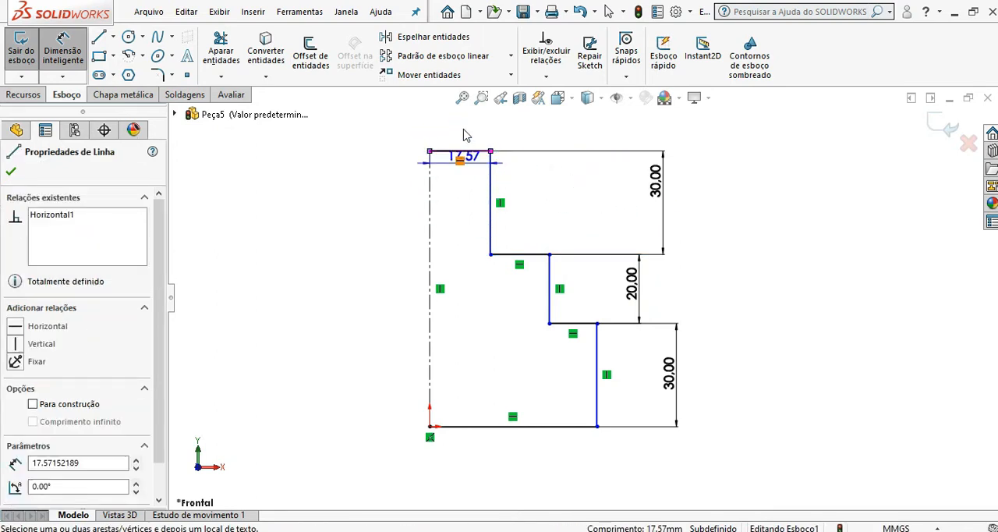
left_click(463, 129)
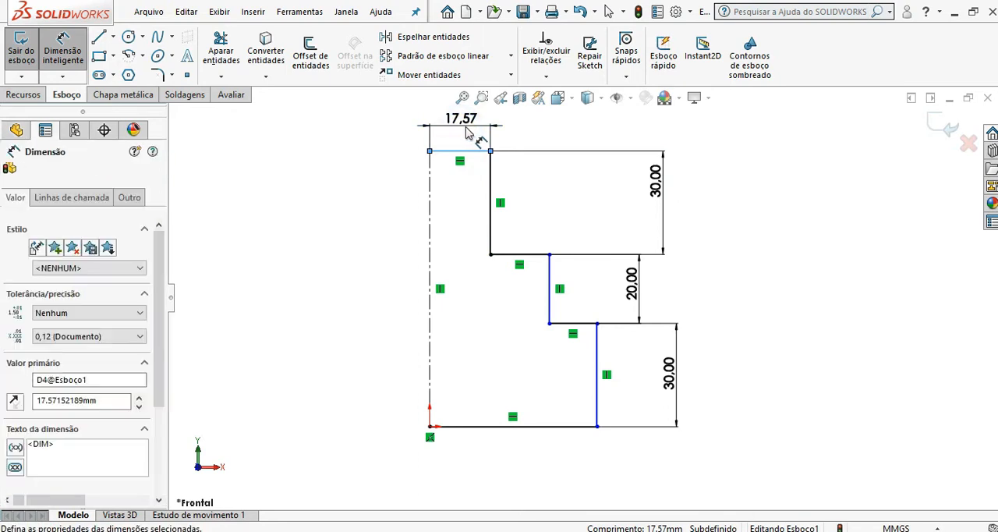
type("15")
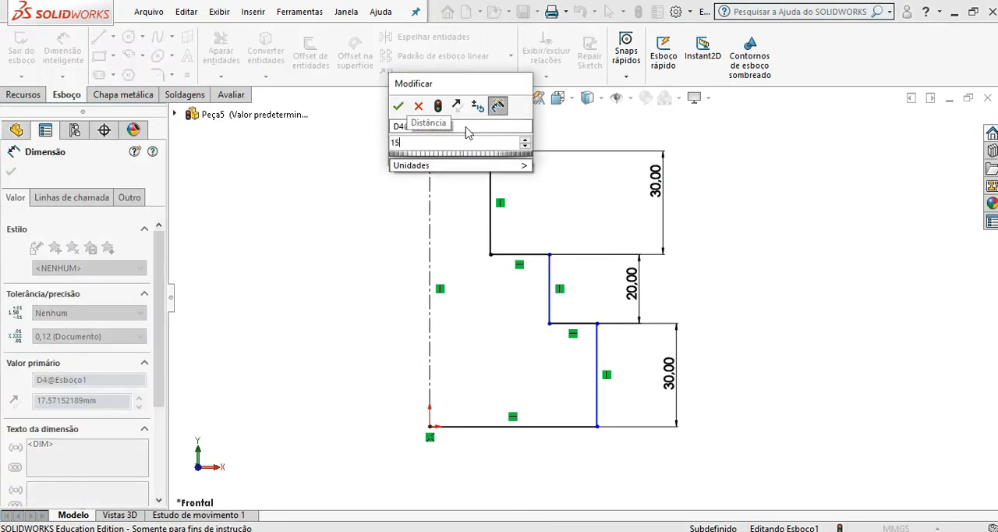
key("Return")
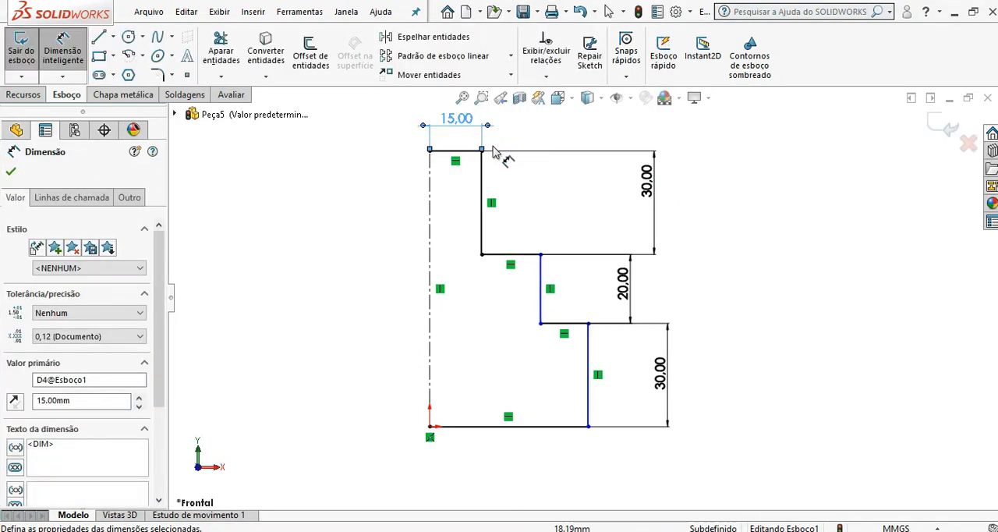
Step: Dimension the profile's base edge as 45 mm, placing the dimension below it, and finish dimensioning
left_click(548, 427)
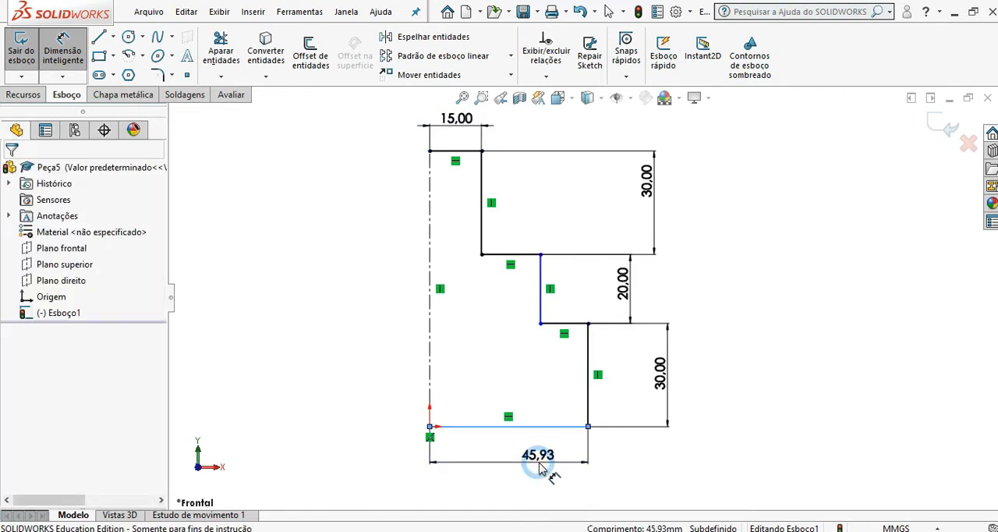
left_click(538, 466)
type("45")
key("Return")
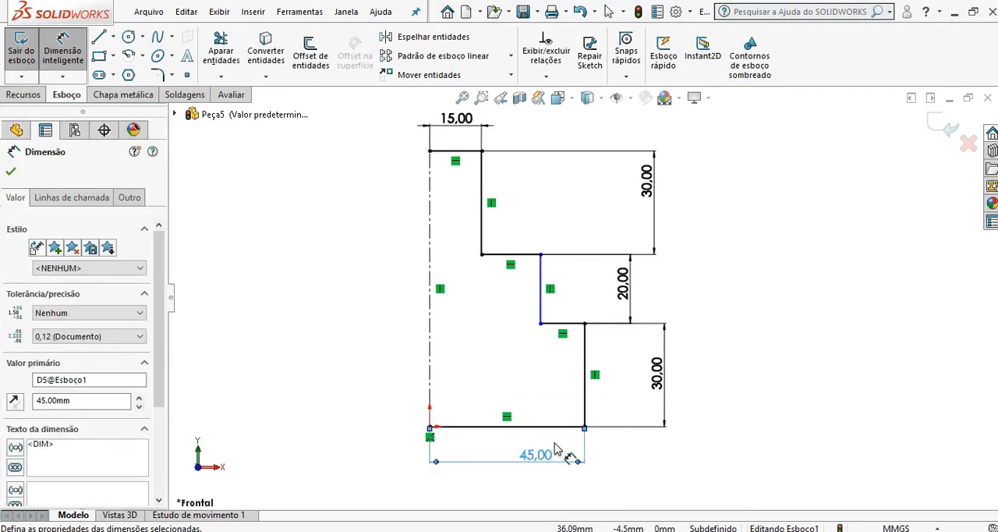
left_click(11, 172)
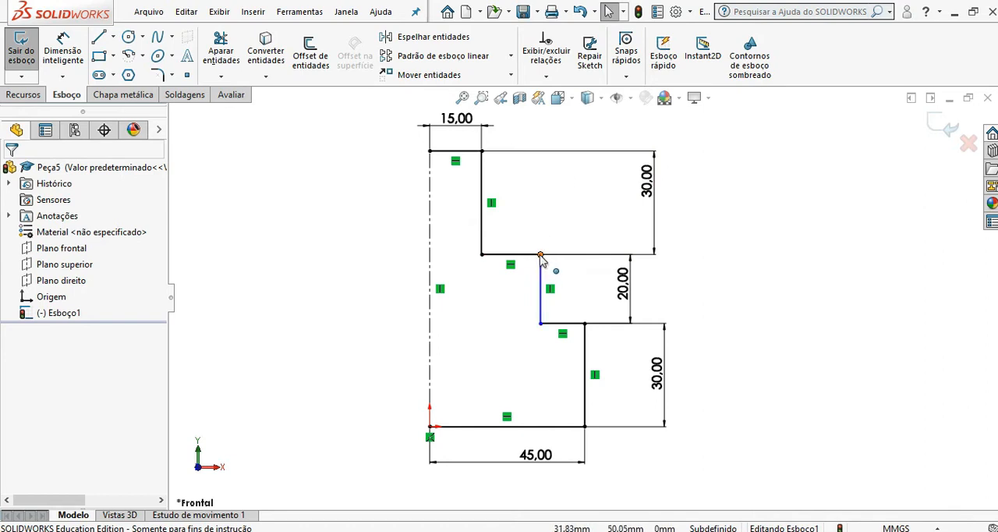
Step: Shift the middle step's vertical edge inward and dimension its distance from the centerline as 30 mm
left_click_drag(541, 255, 518, 256)
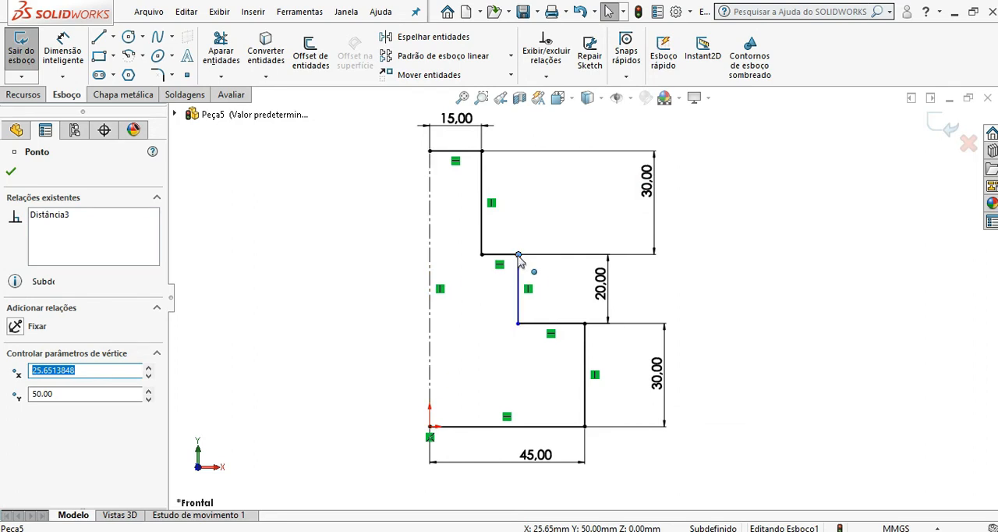
left_click(338, 272)
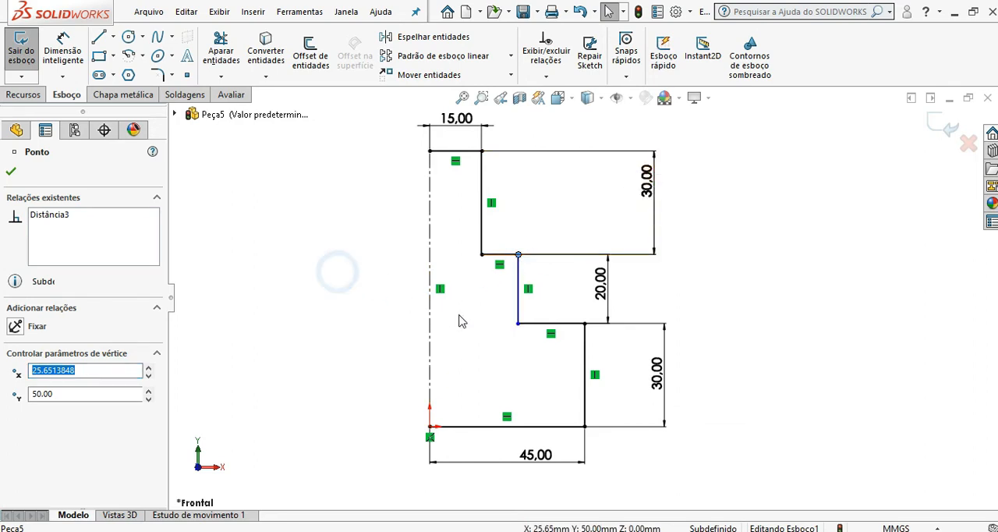
left_click(79, 56)
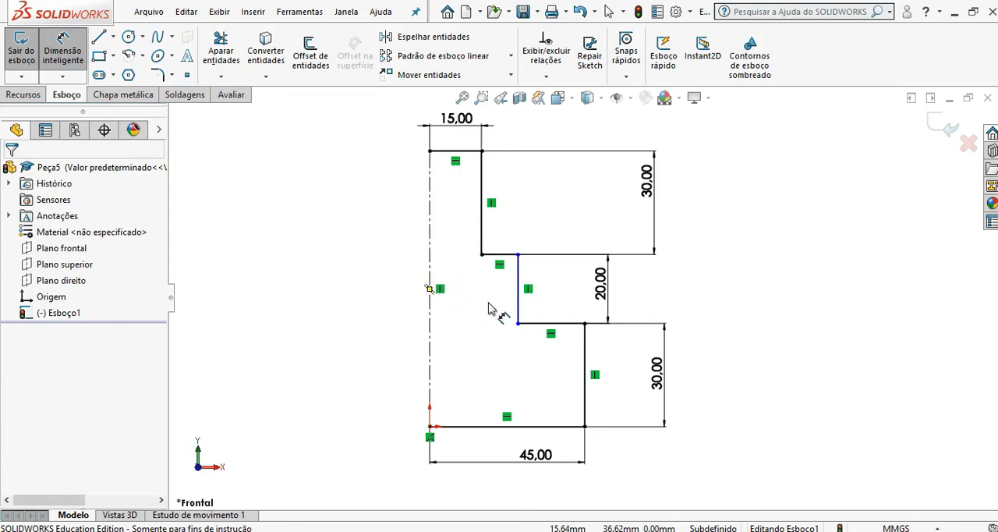
left_click(430, 283)
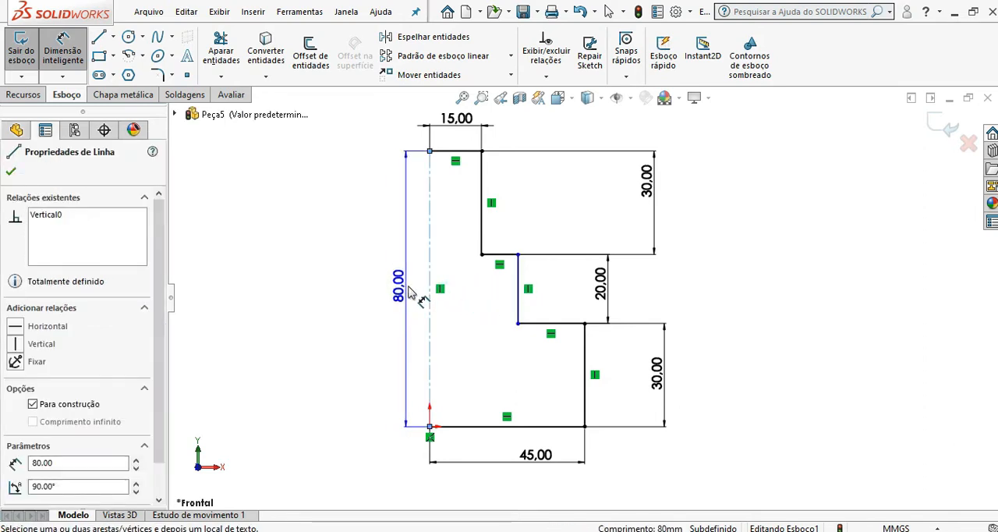
left_click(517, 304)
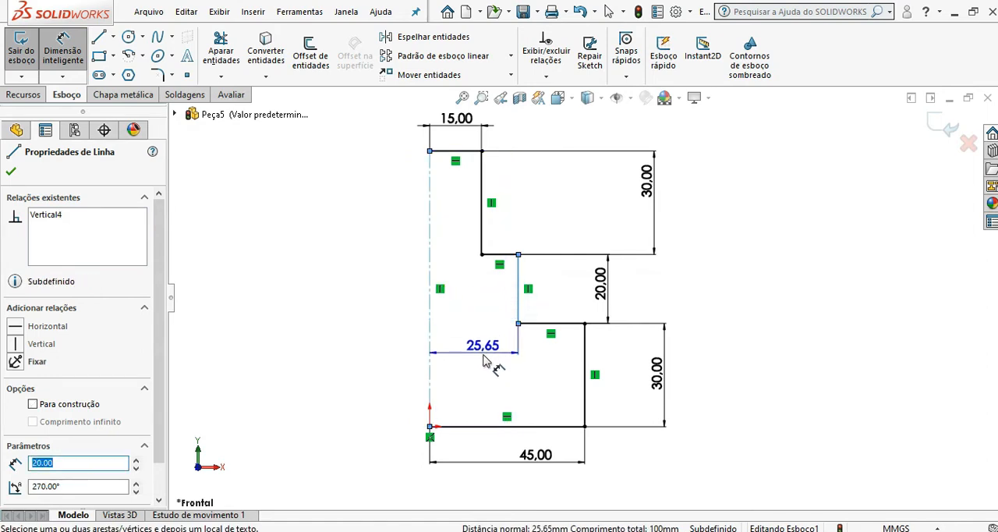
left_click(484, 361)
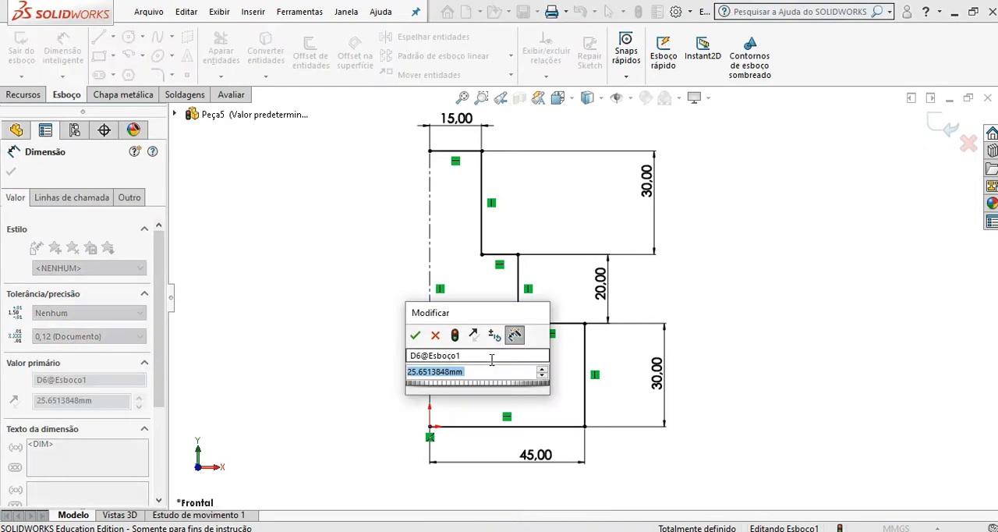
type("30")
left_click(415, 336)
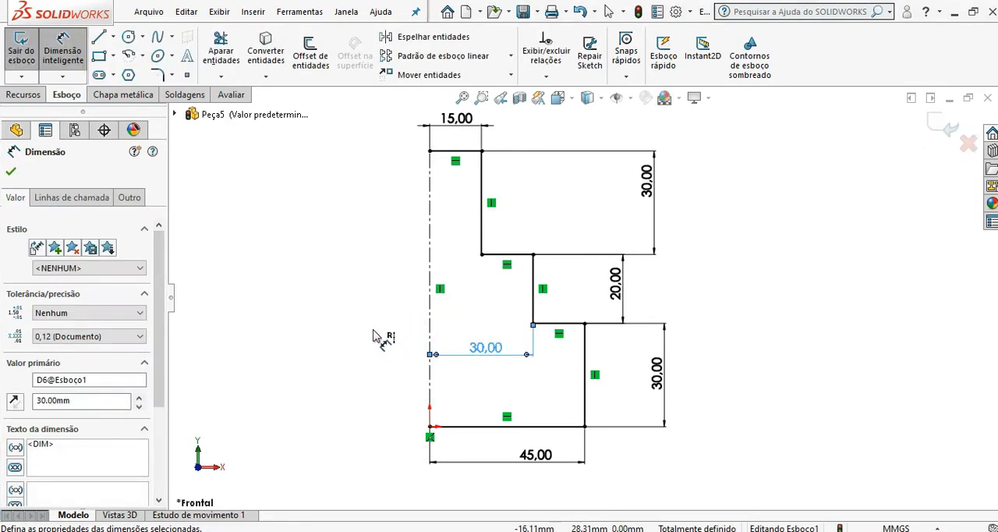
left_click(63, 49)
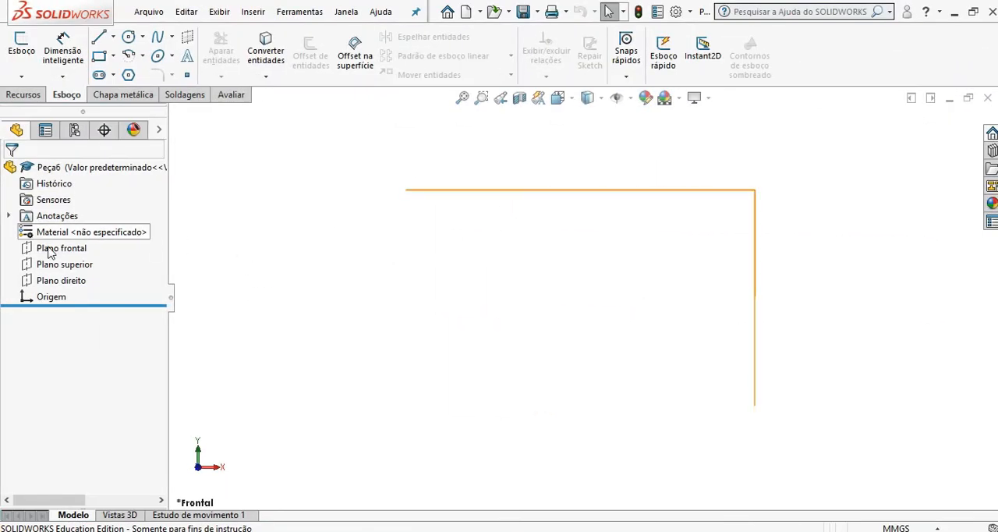
Step: Sketch a circle about 94 mm in diameter on the front plane, centred on the origin
left_click(67, 246)
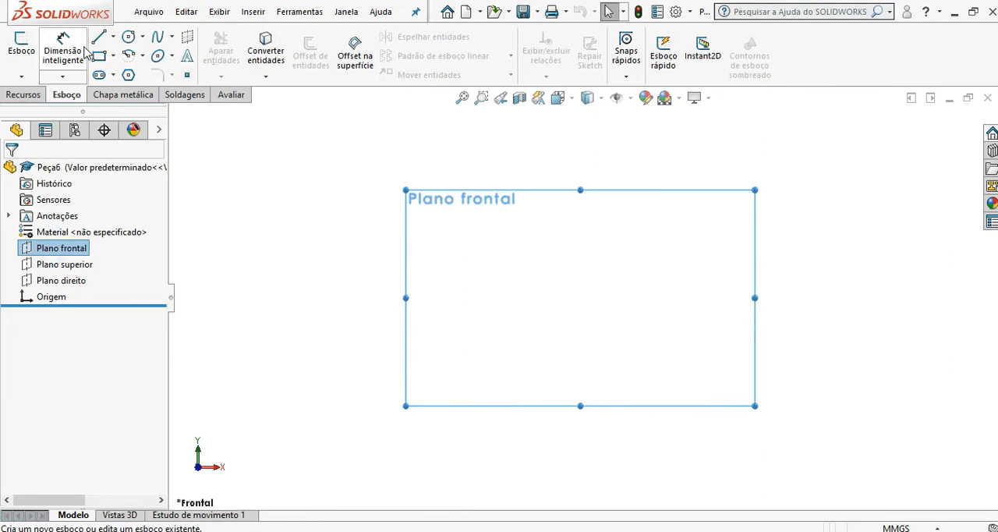
left_click(128, 36)
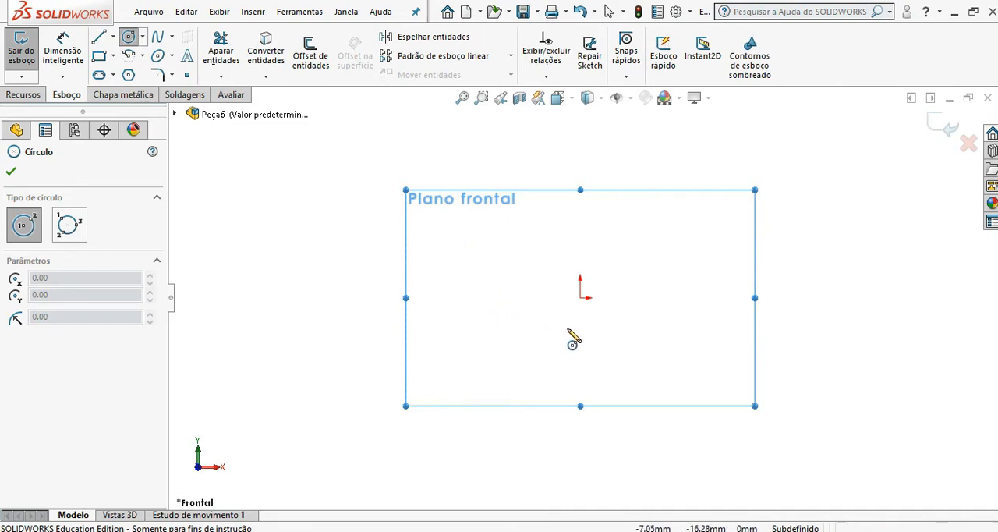
left_click(581, 298)
left_click(645, 363)
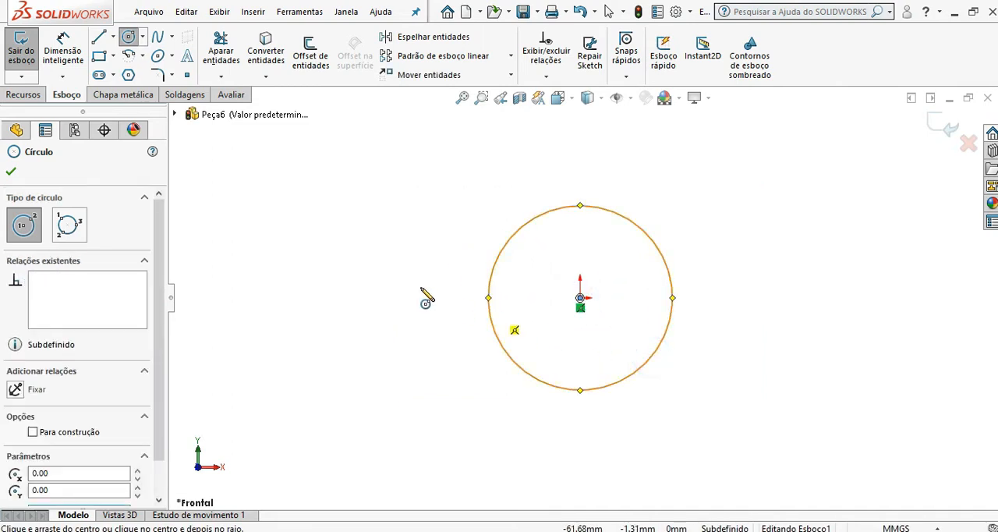
left_click(126, 37)
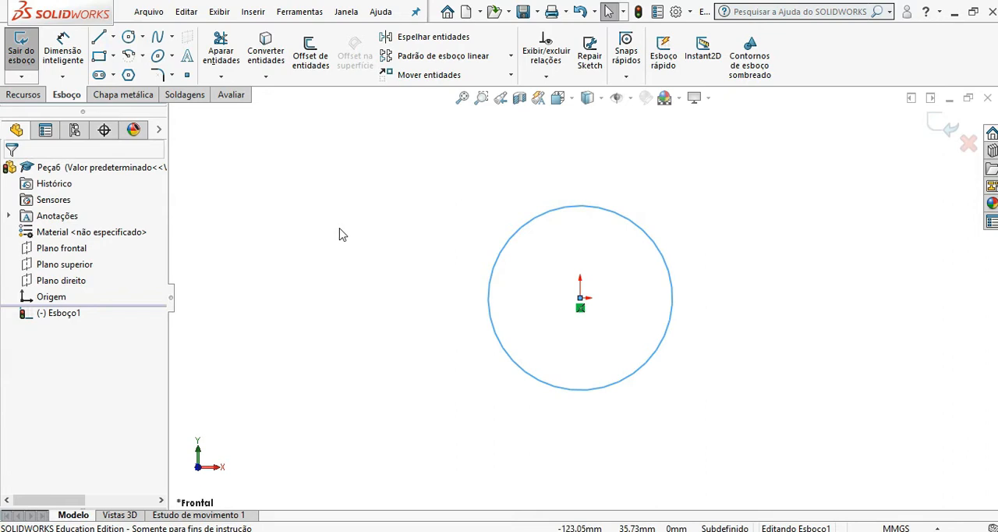
left_click(460, 225)
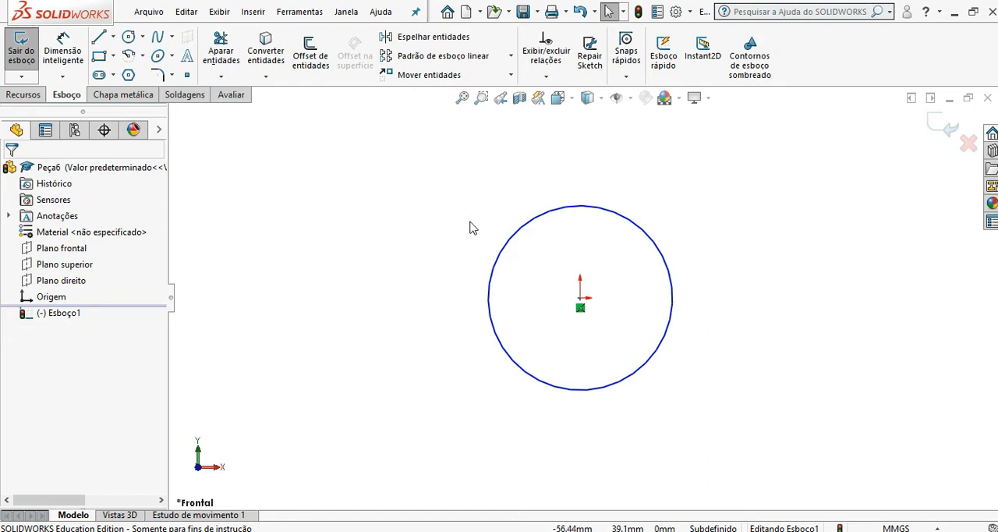
Step: Convert the circle centred on the origin to construction geometry
left_click(571, 208)
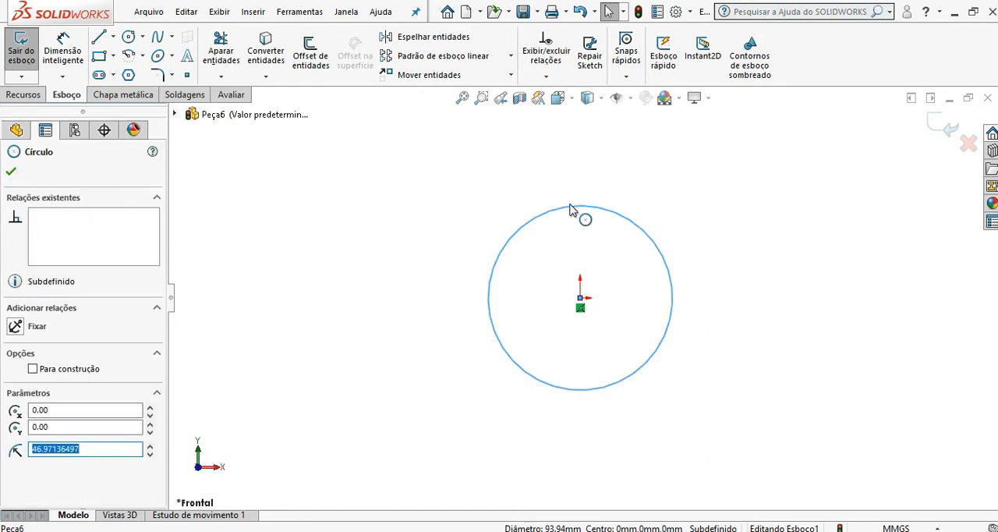
left_click(33, 369)
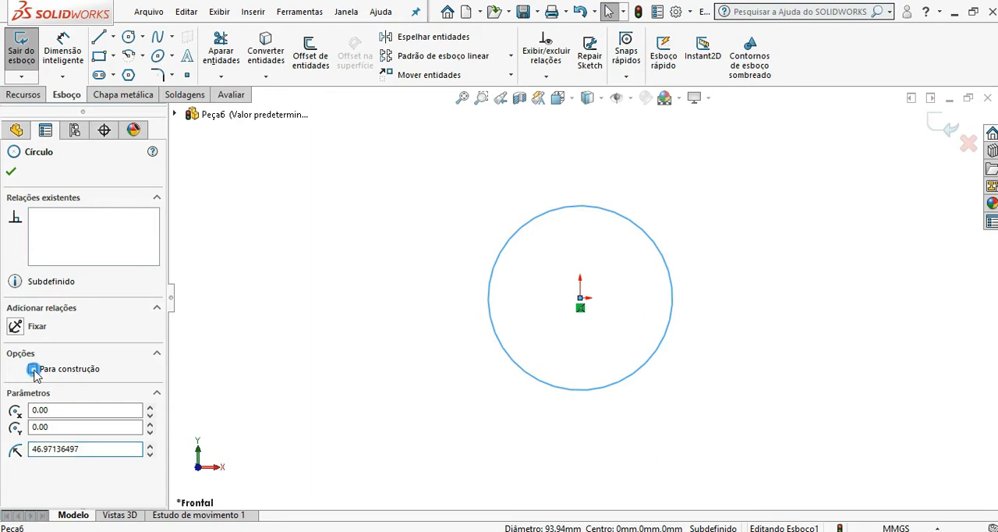
left_click(335, 312)
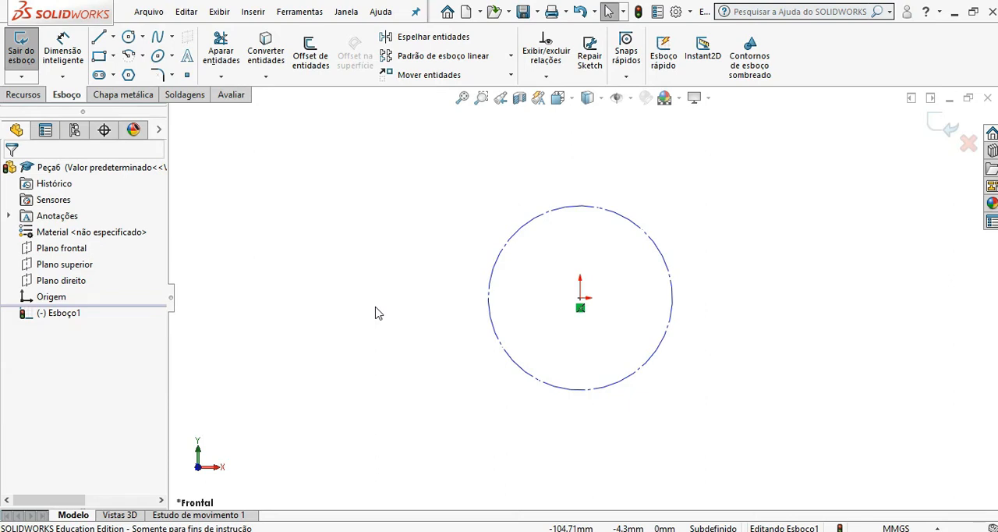
Step: Draw a closed triangle over the construction circle, with a horizontal base about 198 mm long below it and the apex above it
left_click(98, 38)
left_click(426, 416)
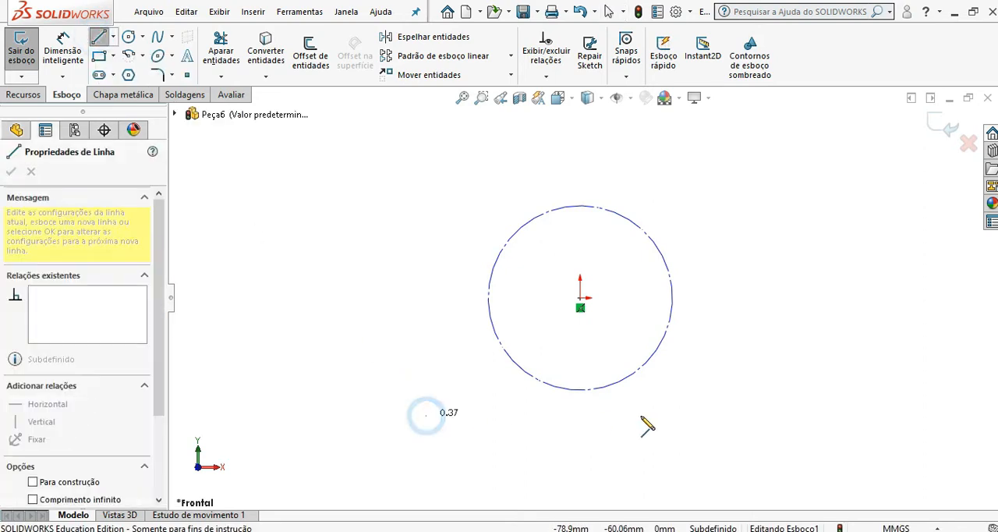
left_click(816, 416)
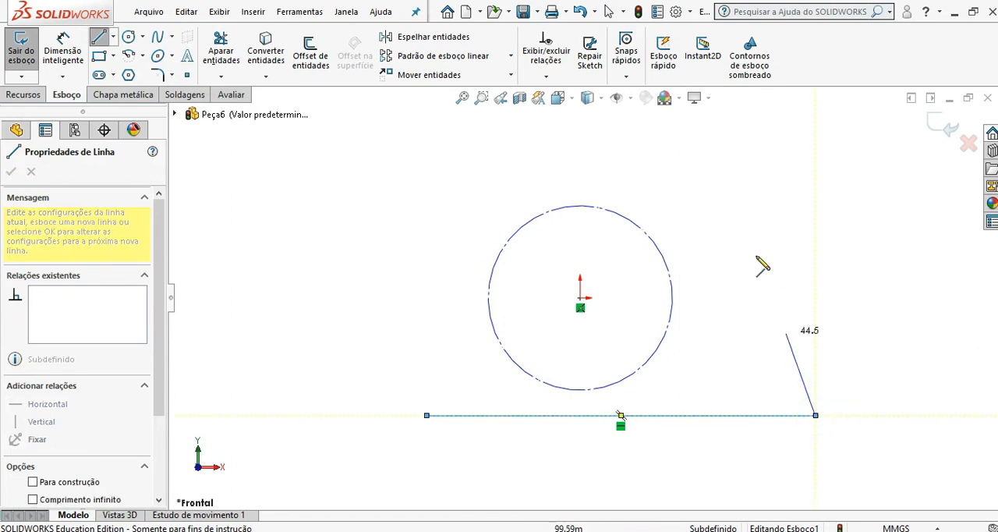
left_click(595, 122)
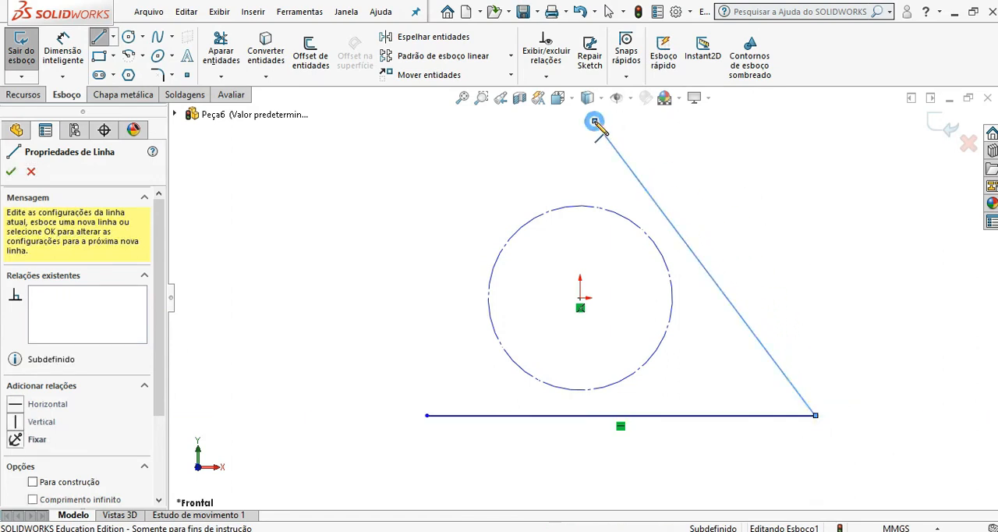
left_click(426, 416)
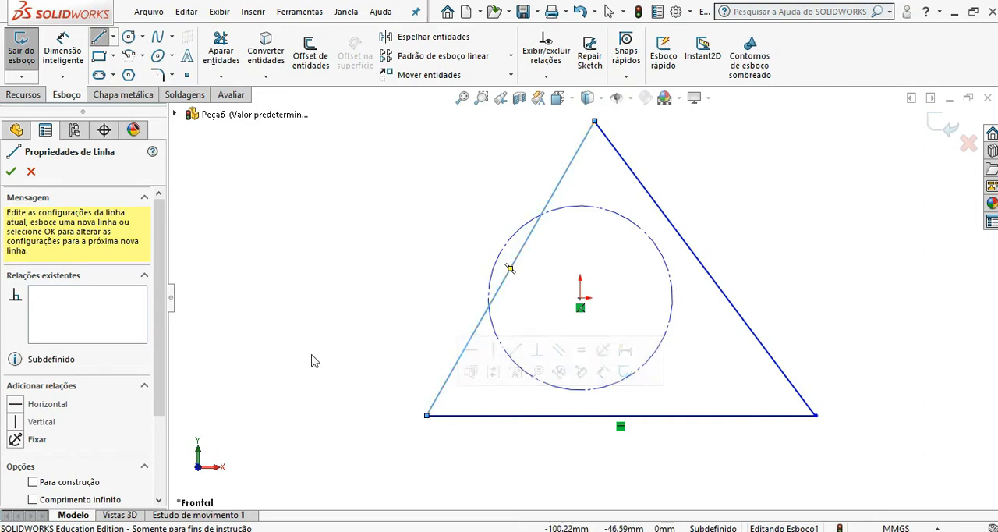
left_click(99, 36)
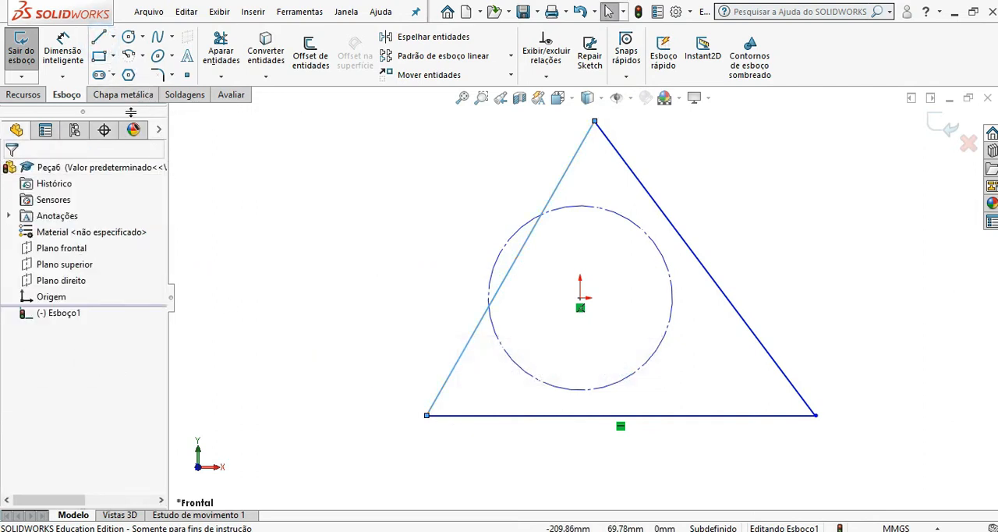
Step: Draw a centerline from the midpoint of the triangle's base to its apex and finish the line command
left_click(112, 39)
left_click(145, 73)
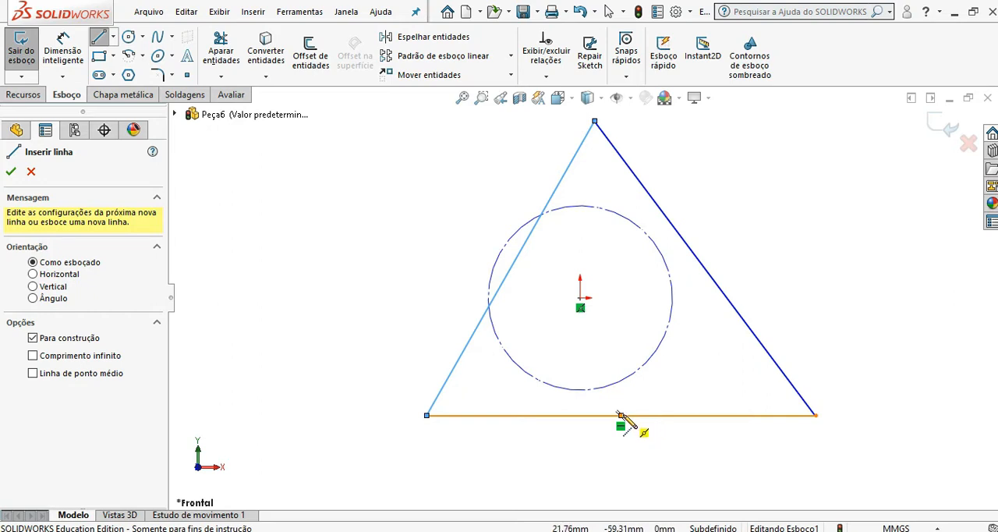
left_click(620, 415)
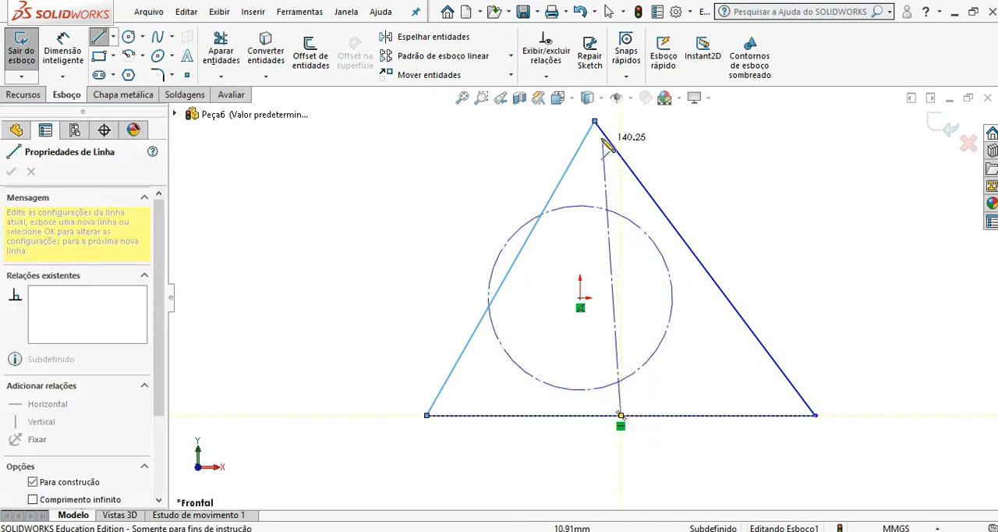
left_click(595, 121)
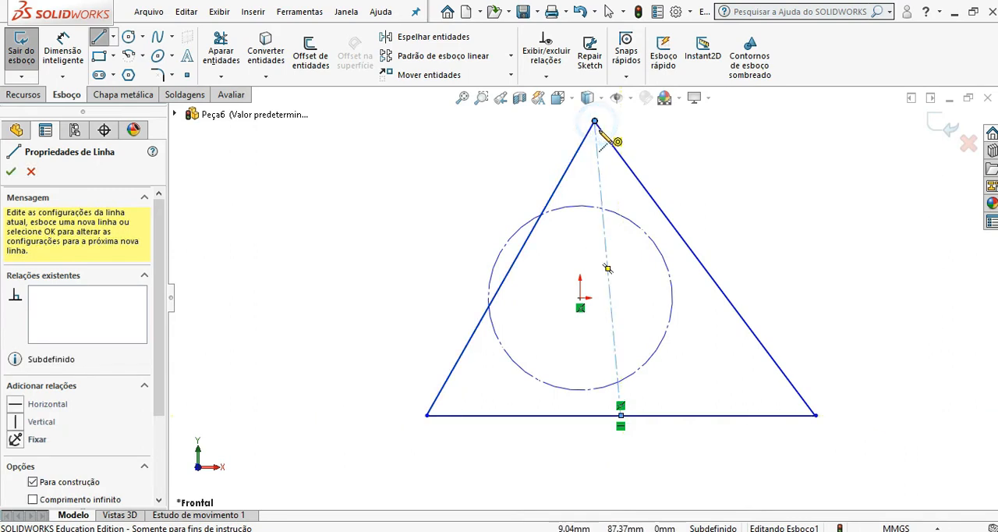
left_click(17, 171)
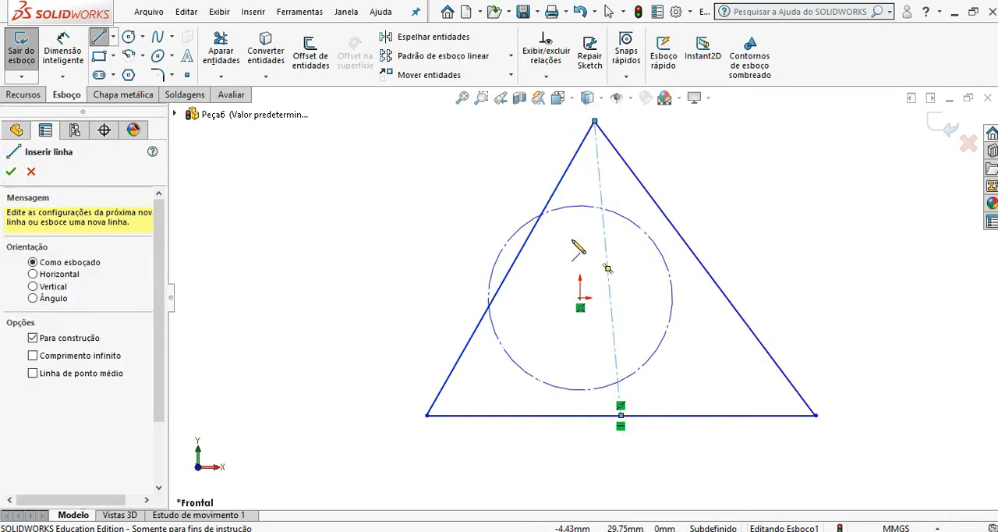
left_click(15, 171)
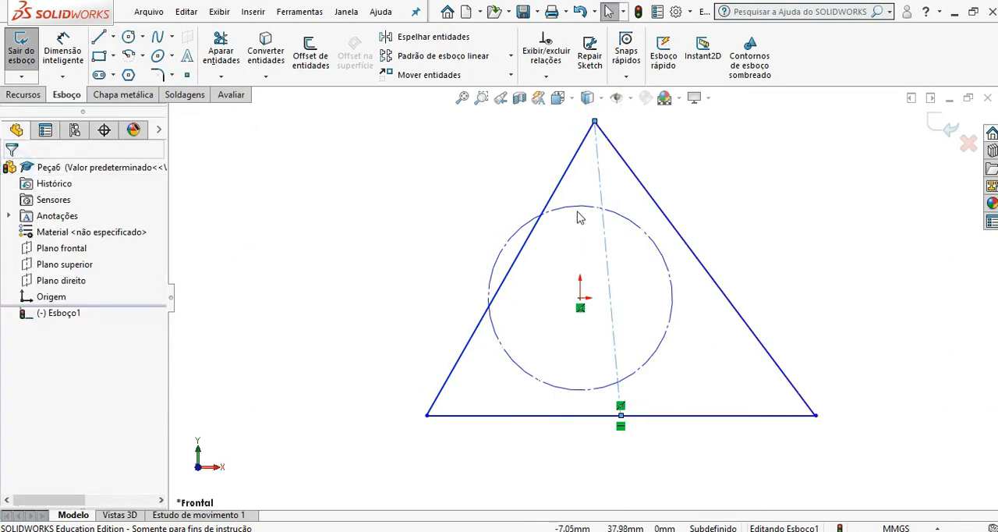
Step: Constrain the centerline from the triangle's base midpoint to its apex to be vertical
left_click(350, 308)
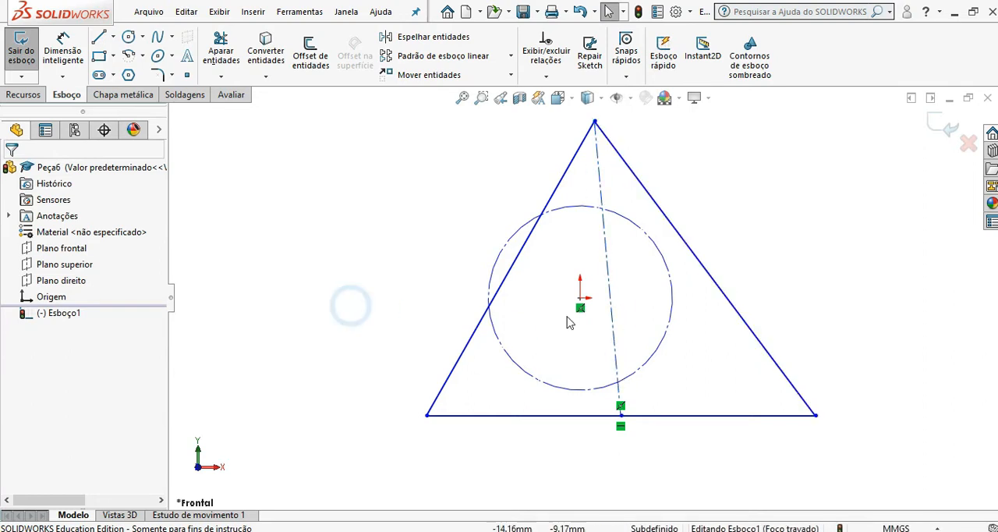
left_click(613, 318)
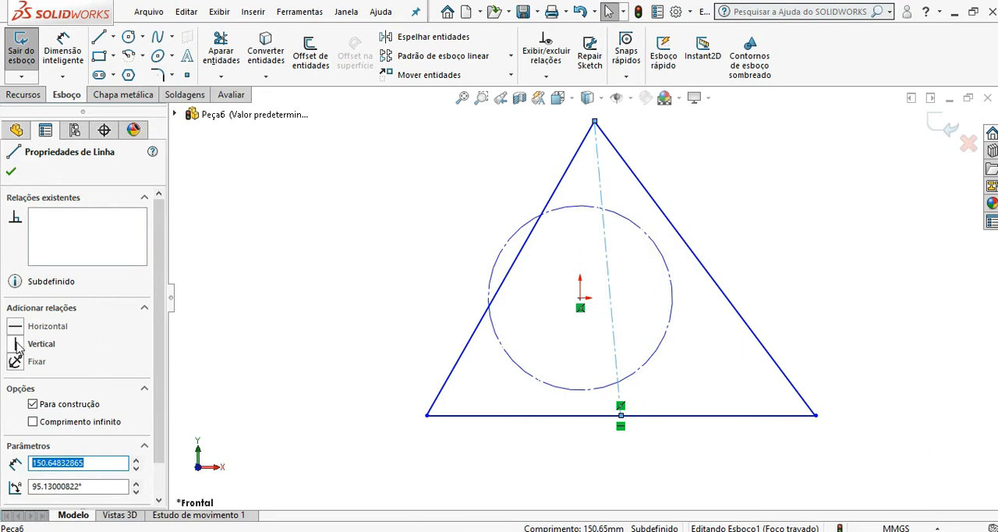
left_click(17, 346)
left_click(234, 326)
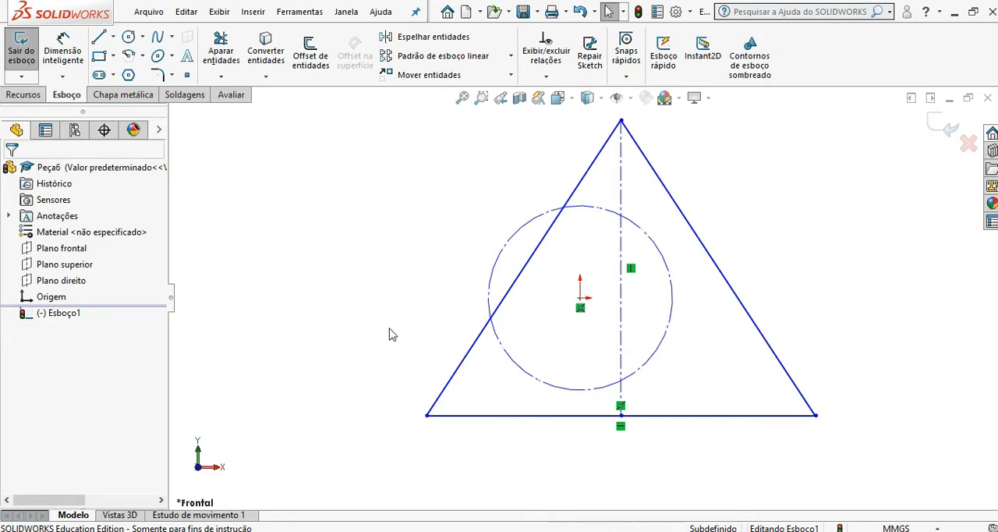
Step: Make the construction circle's centre coincident with the triangle's vertical centerline
key("ctrl")
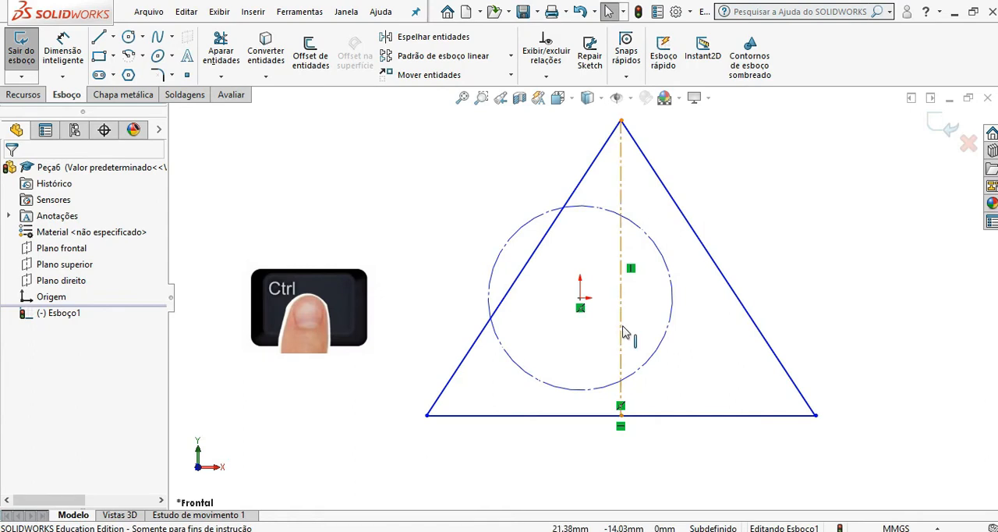
left_click(622, 332, "ctrl")
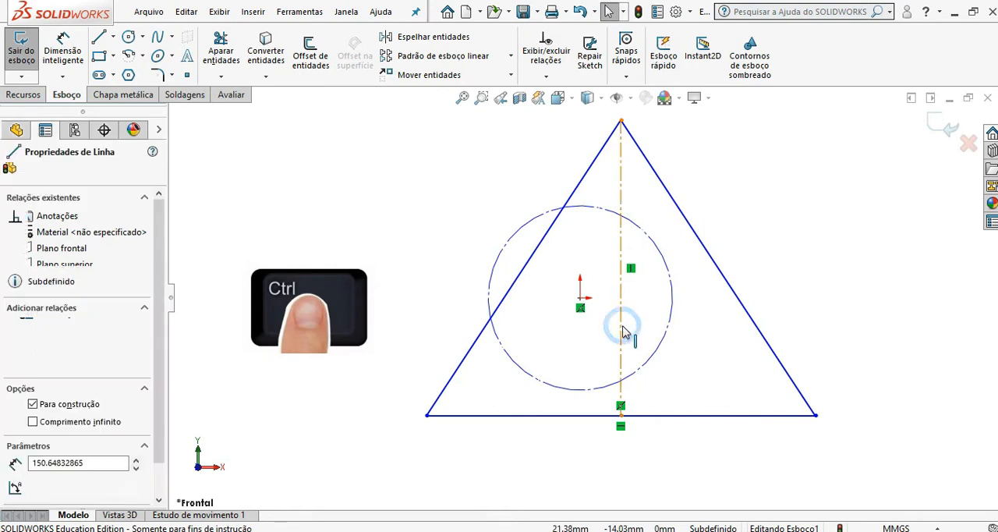
left_click(581, 298, "ctrl")
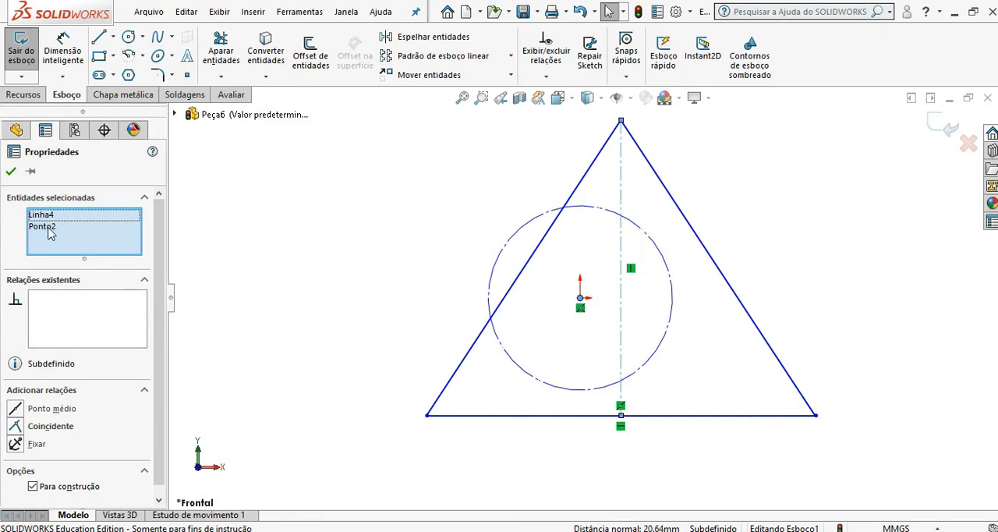
left_click(34, 428)
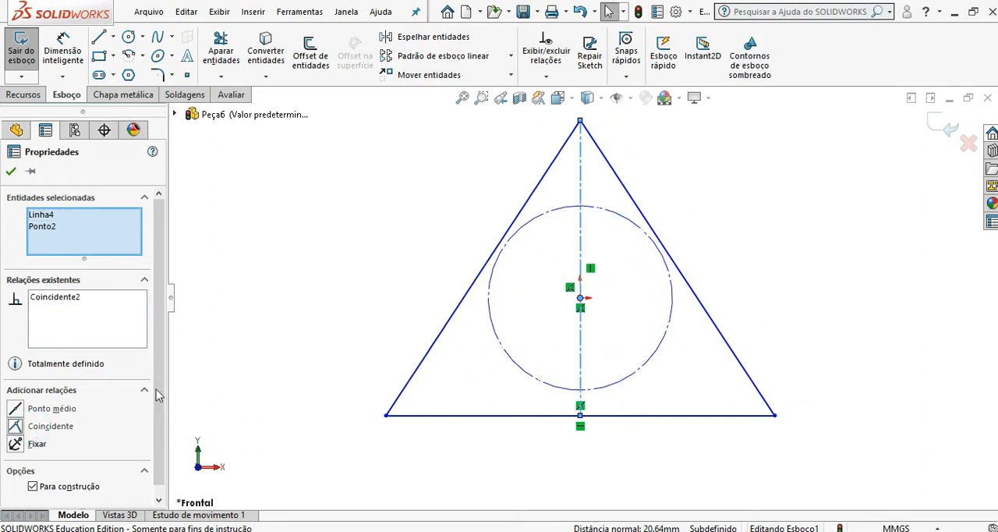
left_click(223, 346)
Step: Move the triangle's apex down and back up along the centerline, leaving the slanted sides about 186 mm long
left_click_drag(579, 122, 580, 251)
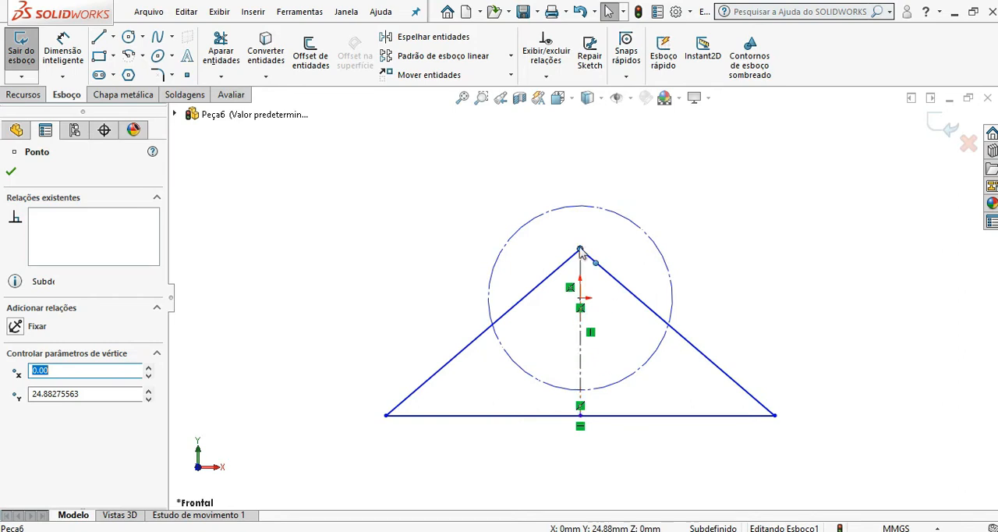
left_click_drag(580, 249, 579, 106)
left_click(393, 187)
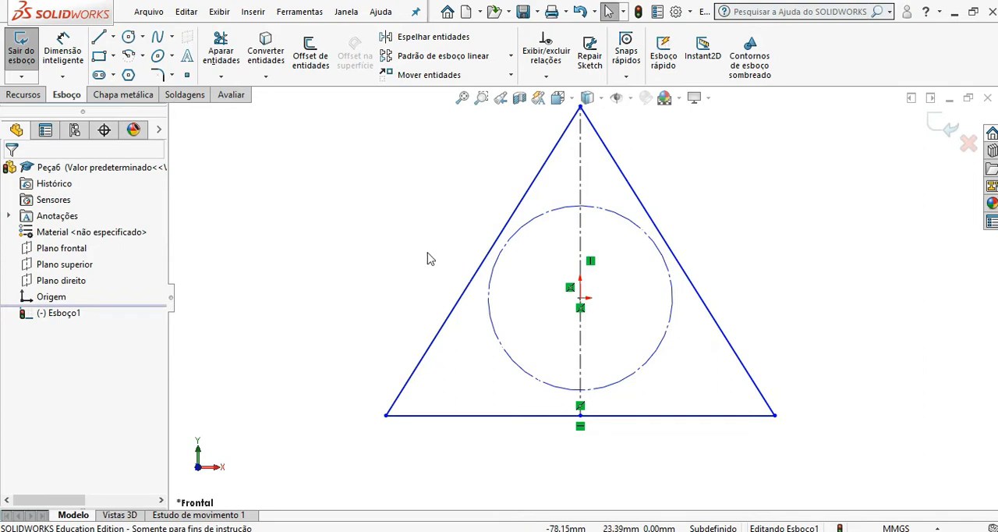
left_click(511, 251)
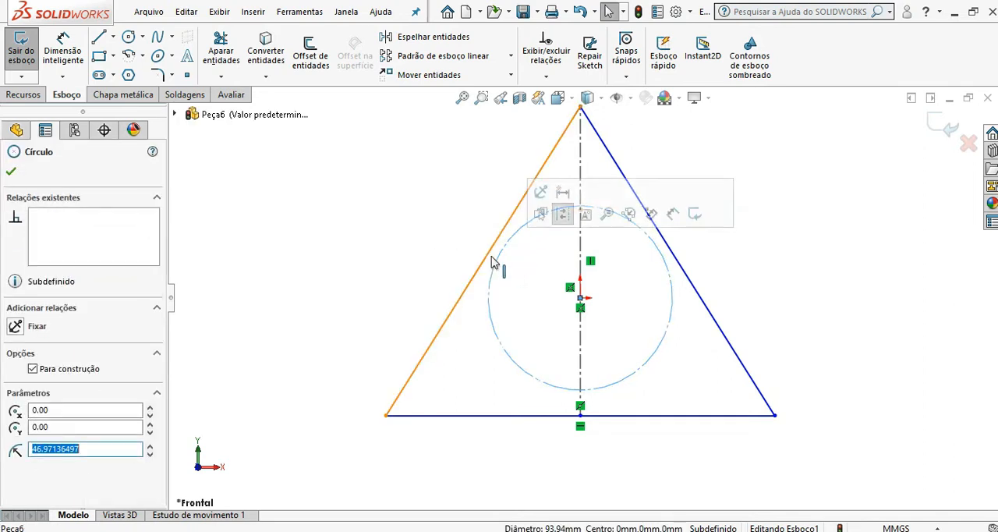
left_click(491, 262)
left_click(437, 260)
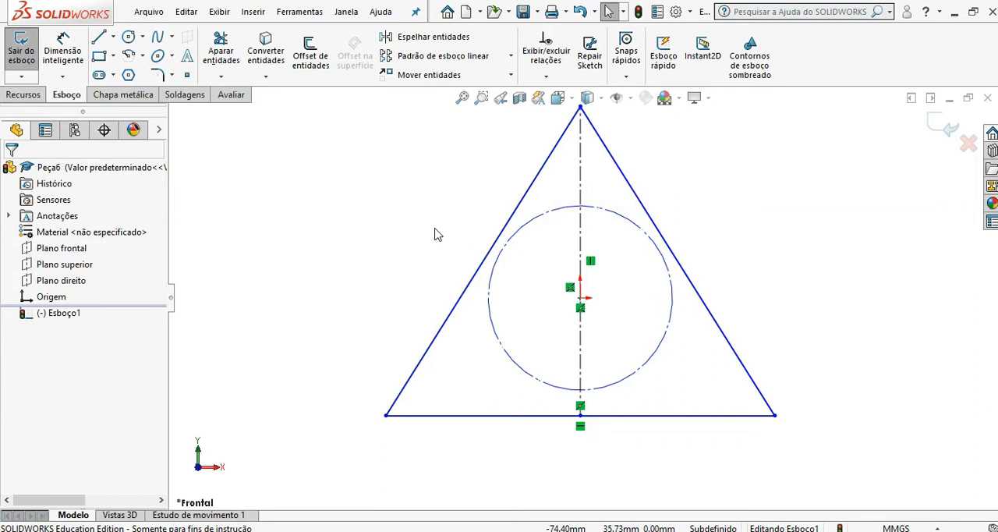
key("ctrl")
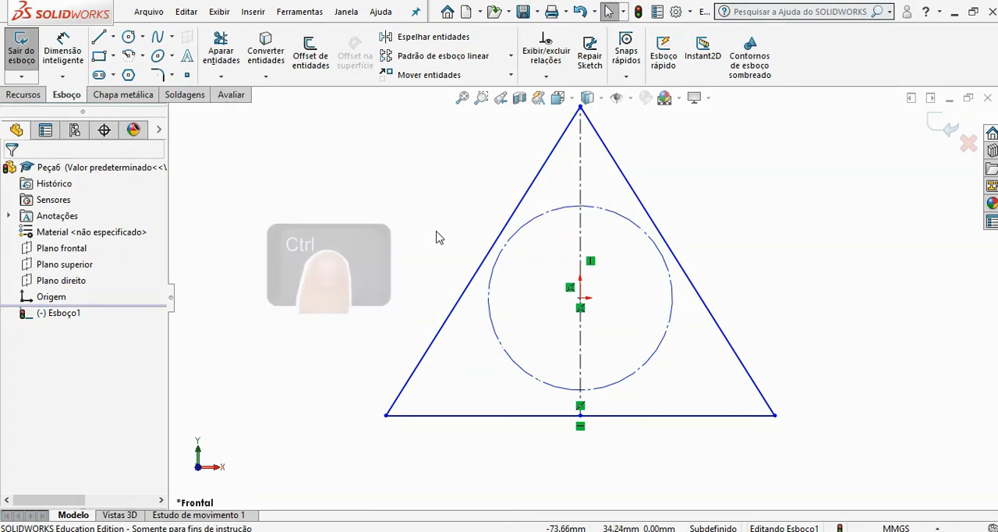
left_click(493, 273, "ctrl")
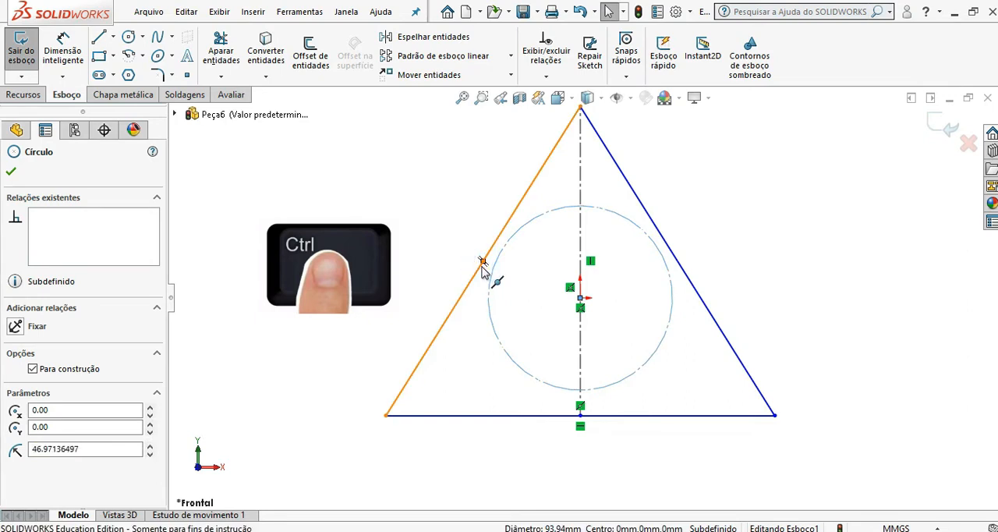
left_click(482, 262, "ctrl")
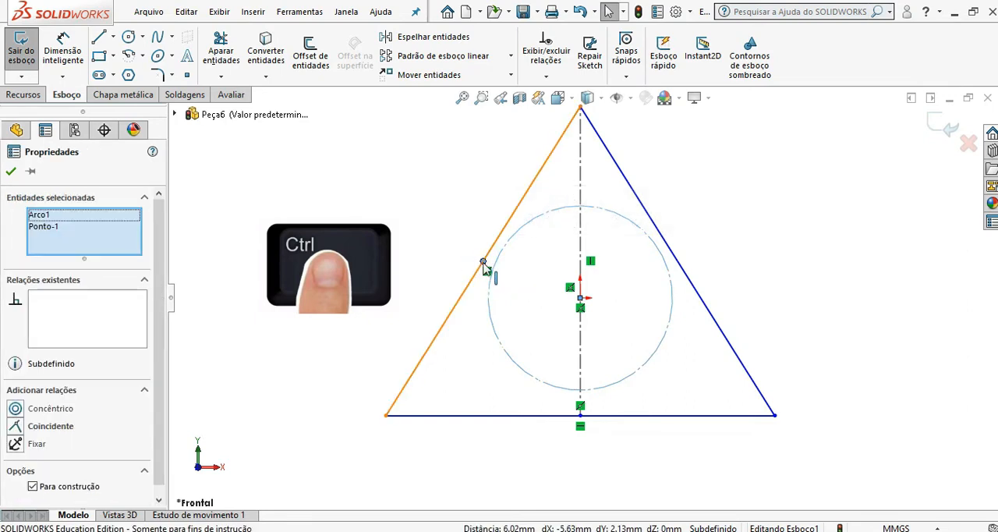
key("Escape")
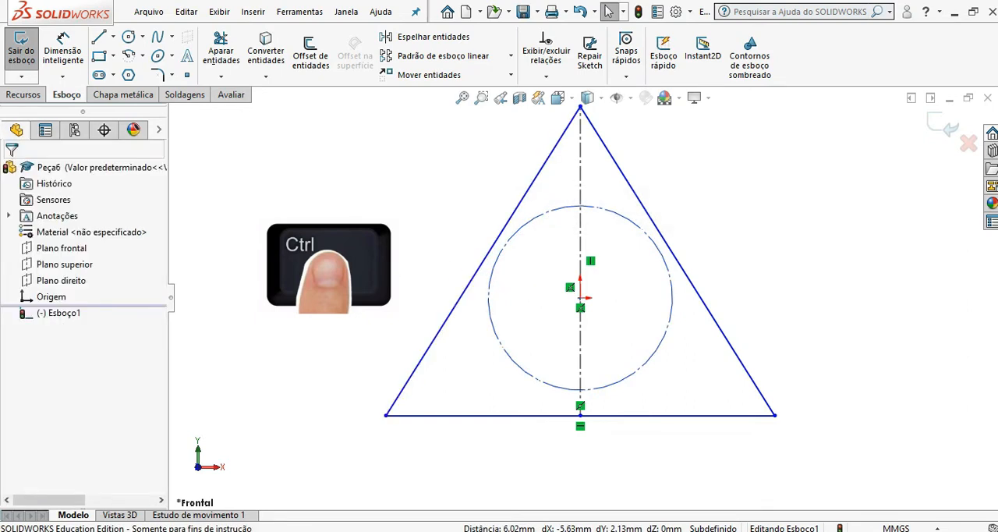
Step: Add a tangent relation between the construction circle and the triangle's left side
left_click(490, 295, "ctrl")
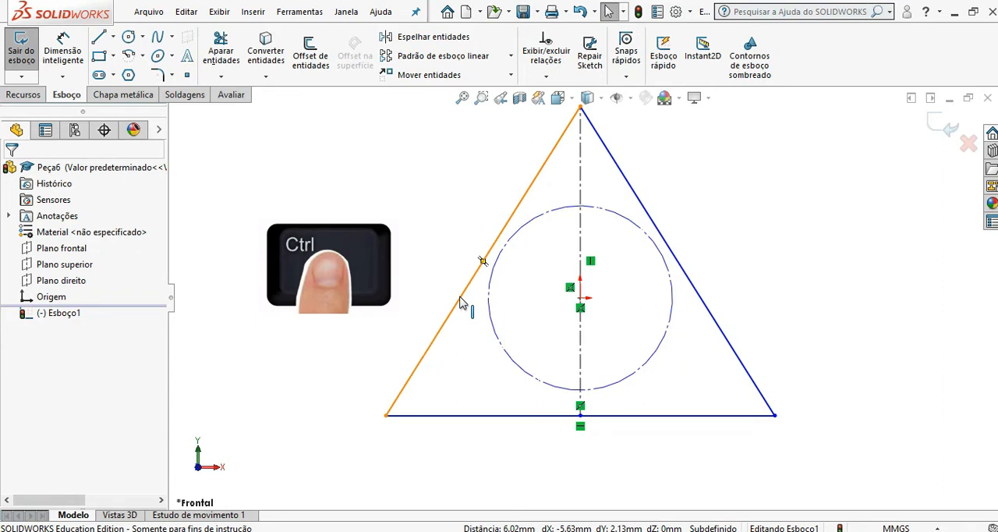
left_click(460, 301, "ctrl")
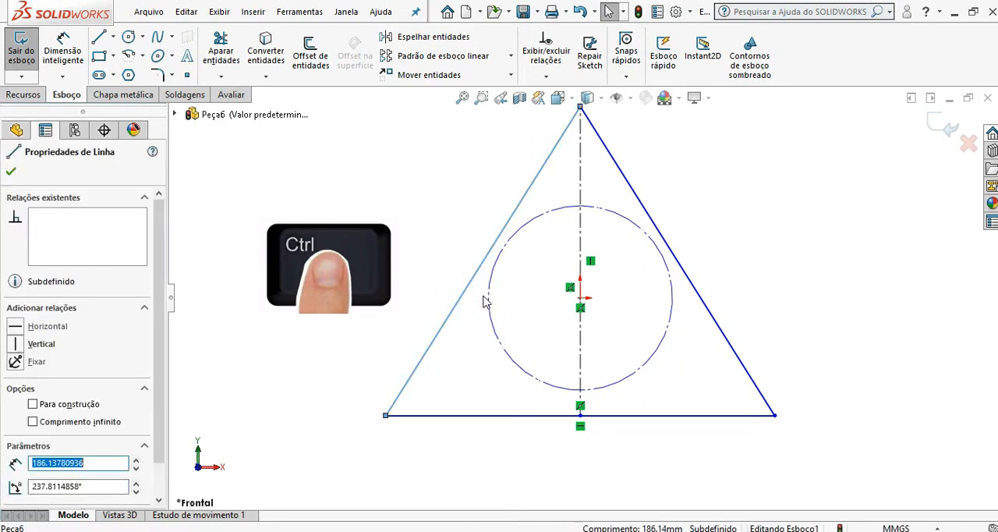
left_click(489, 298, "ctrl")
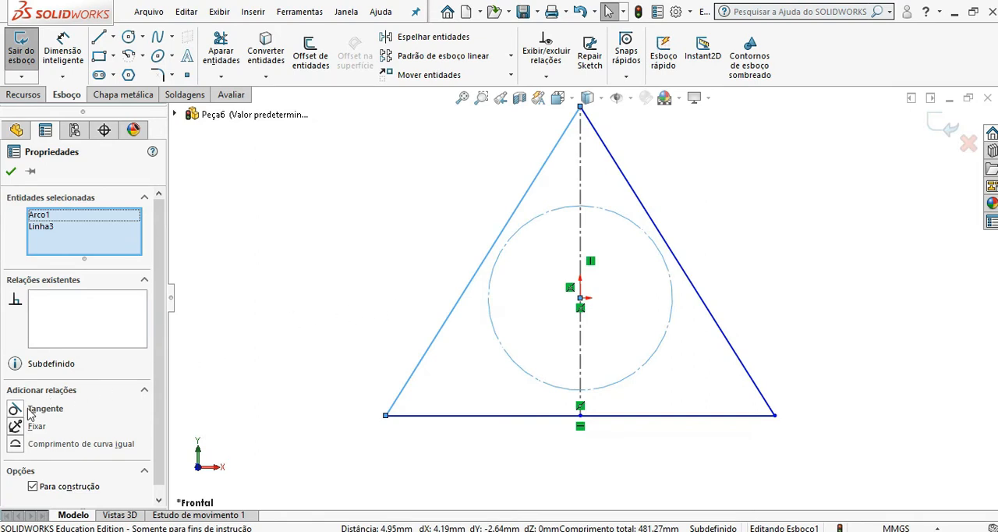
left_click(15, 408)
left_click(286, 288)
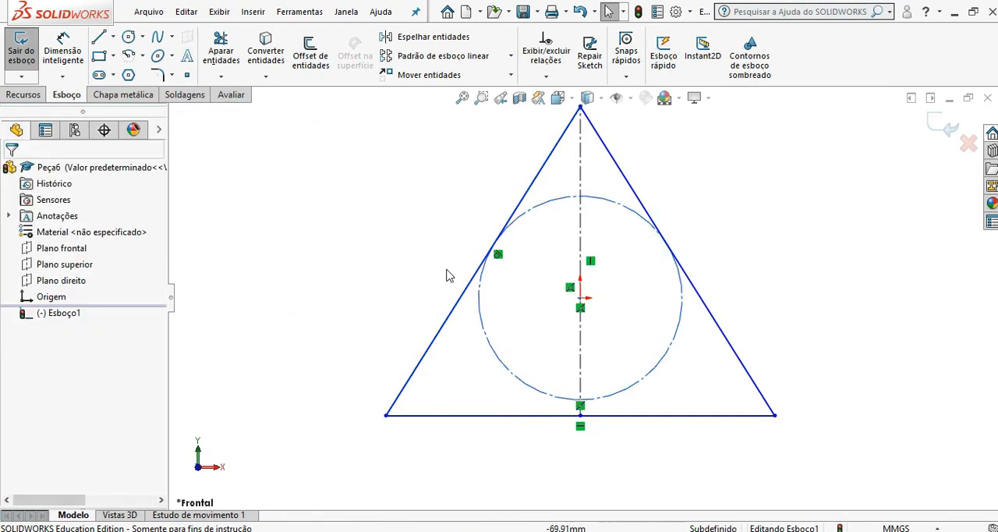
left_click(498, 255)
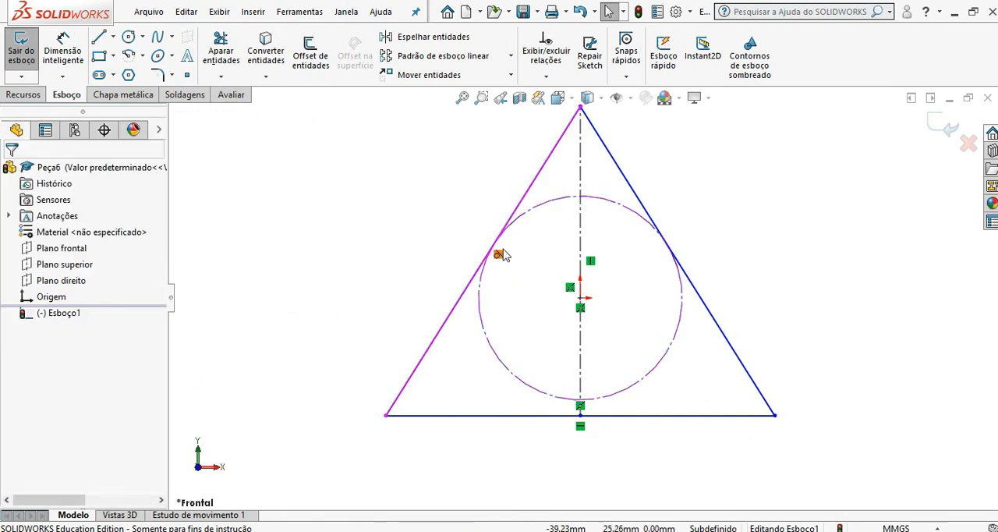
left_click(493, 307)
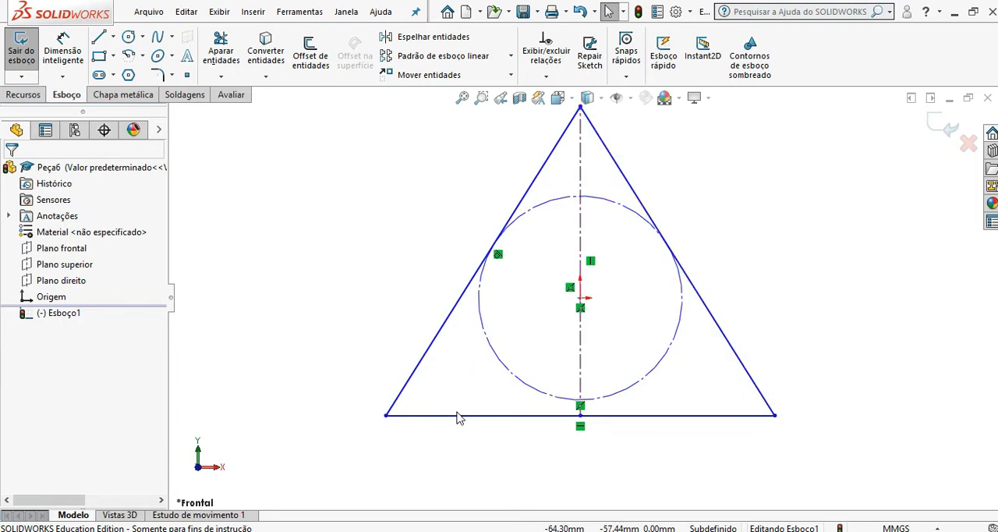
Step: Add a tangent relation between the construction circle and the triangle's base
left_click(504, 415, "ctrl")
left_click(521, 384, "ctrl")
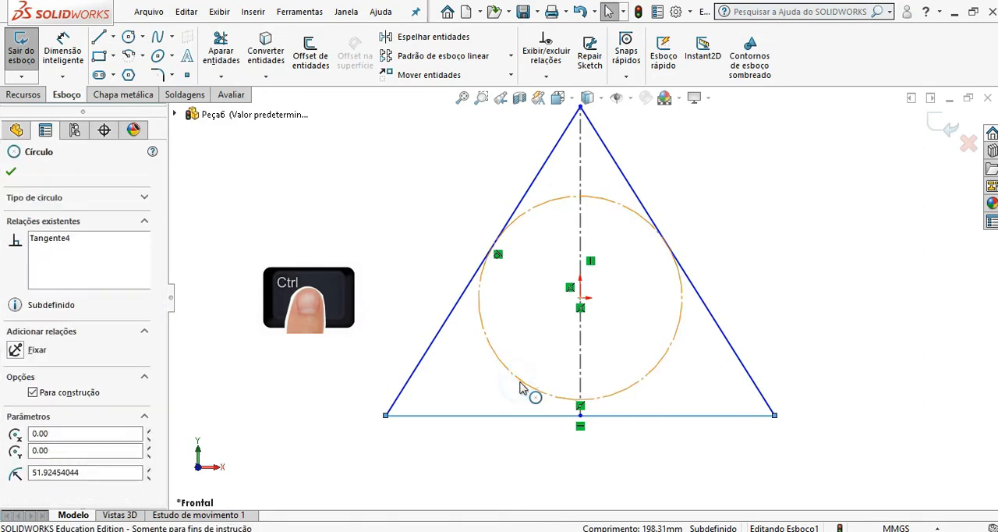
left_click(45, 409)
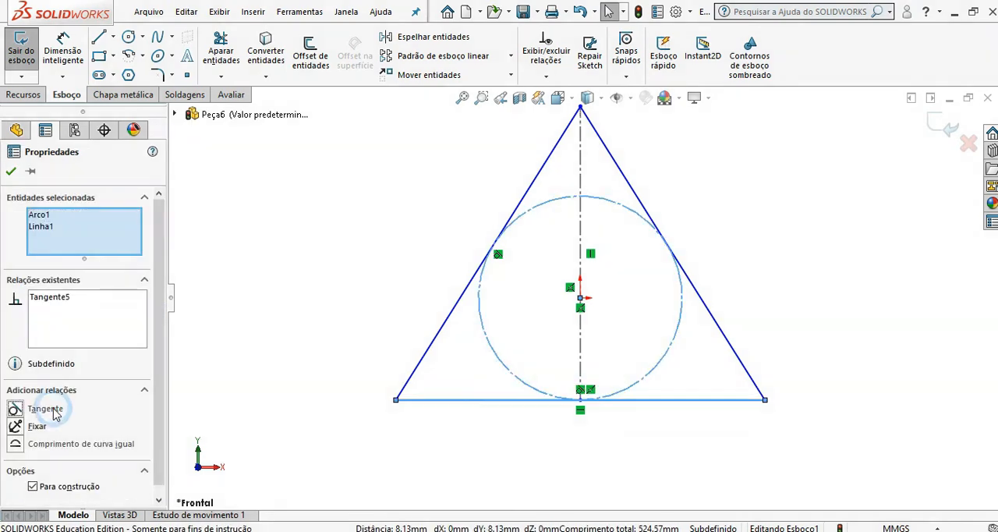
left_click(274, 362)
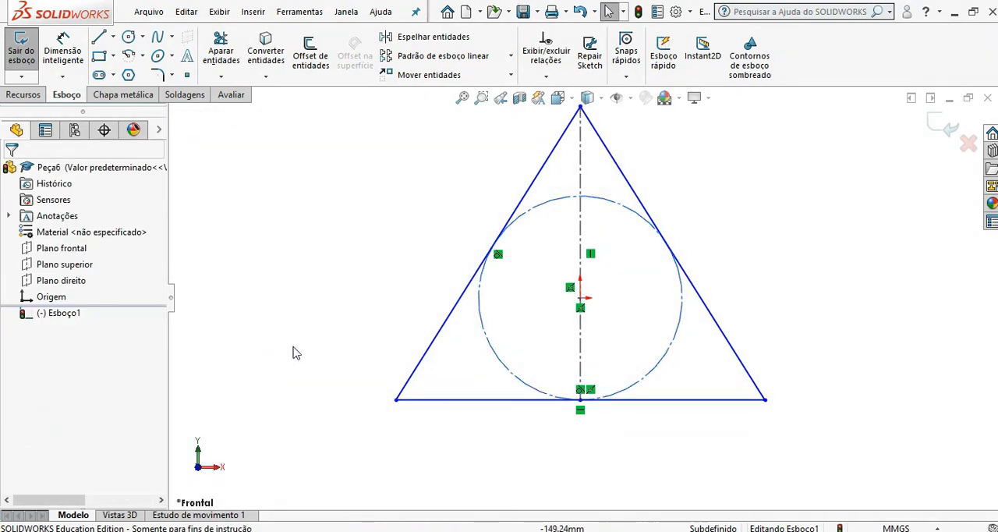
Step: Pull the base's right corner inward to narrow the triangle's base to about 164 mm
scroll(643, 300, "up", 1)
scroll(711, 289, "down", 1)
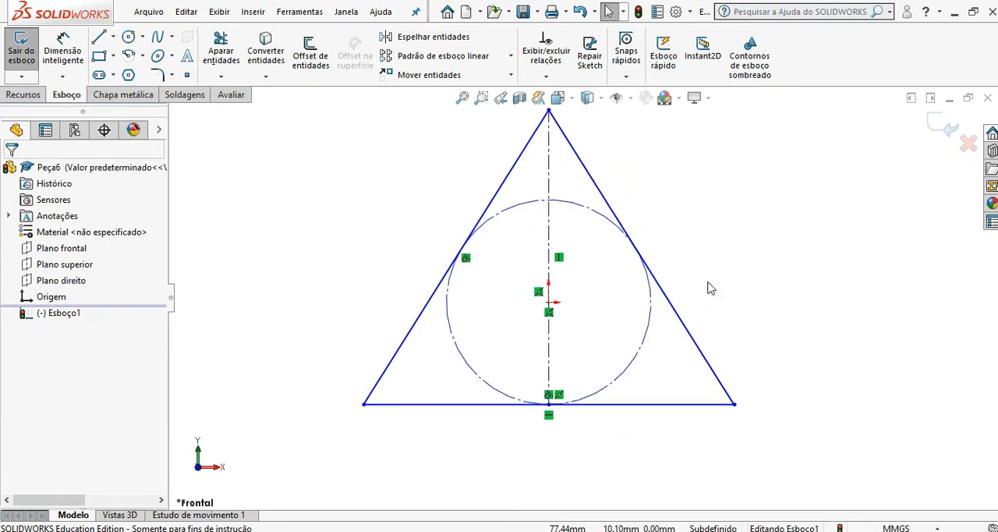
scroll(696, 281, "up", 1)
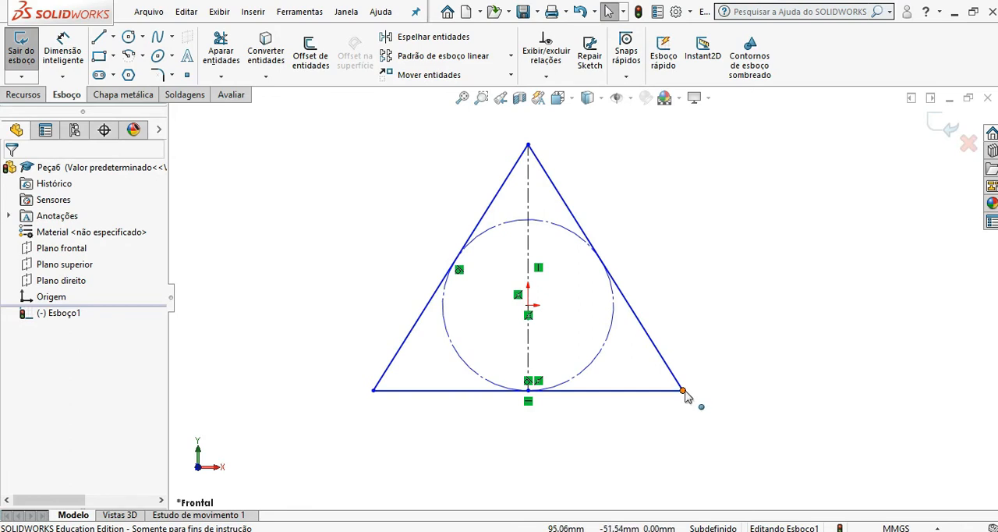
left_click_drag(686, 397, 665, 390)
left_click(372, 294)
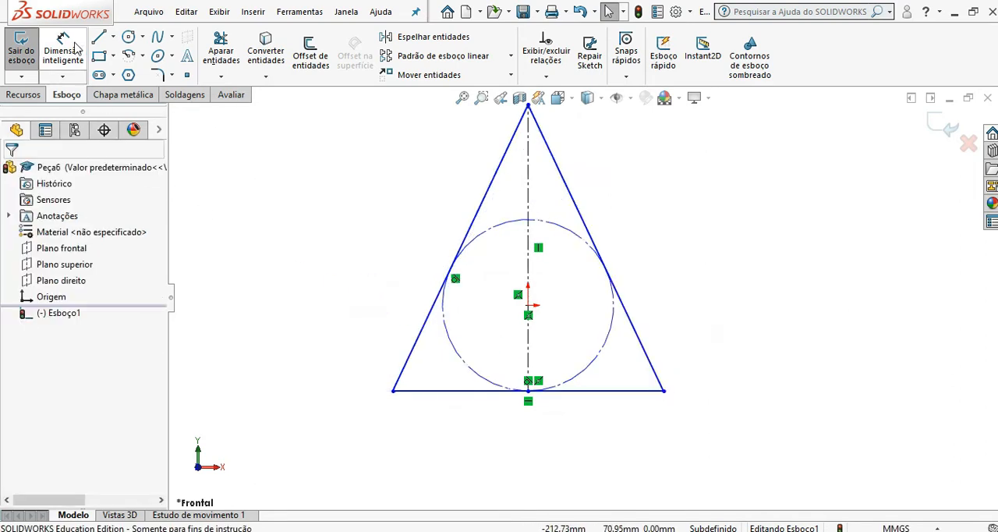
Step: Dimension the triangle's base below the sketch and set its length to 80 mm
left_click(441, 390)
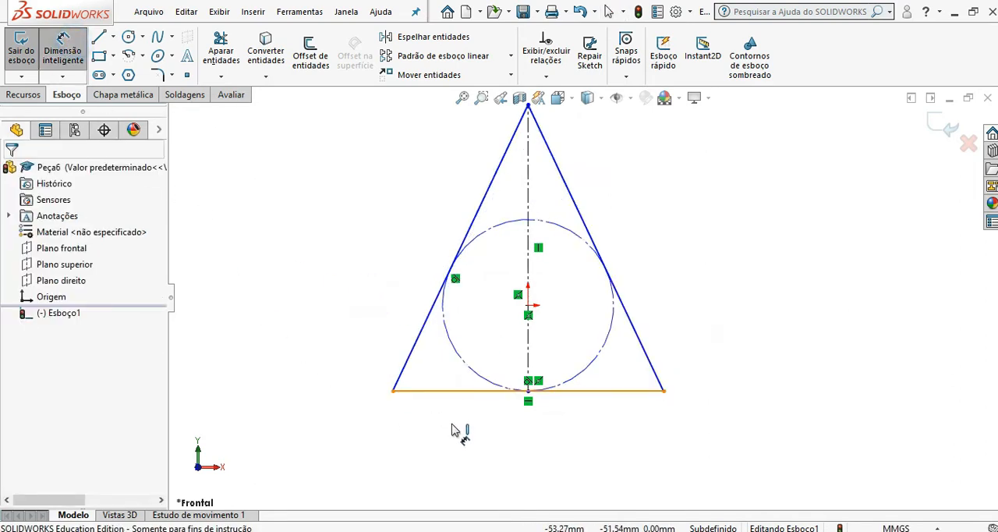
left_click(414, 437)
type("80")
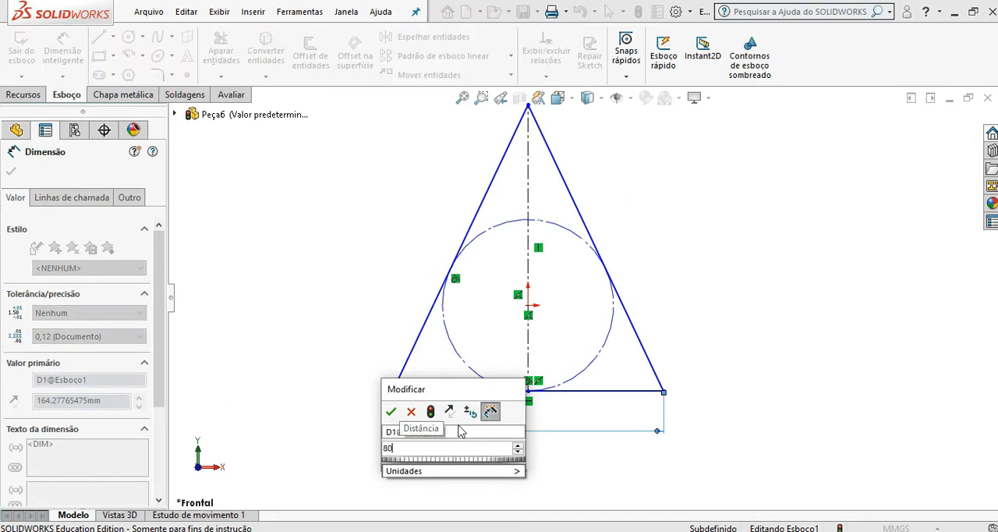
left_click(391, 411)
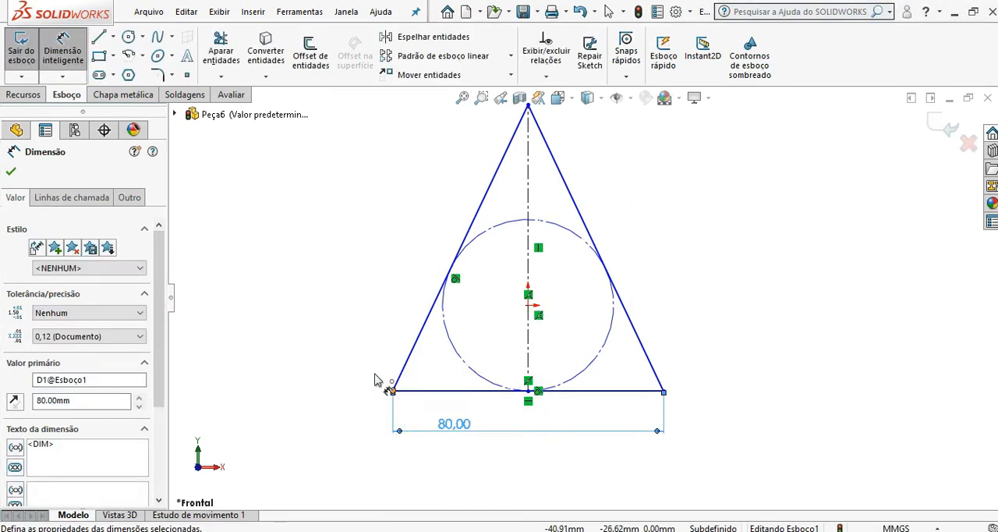
left_click(11, 172)
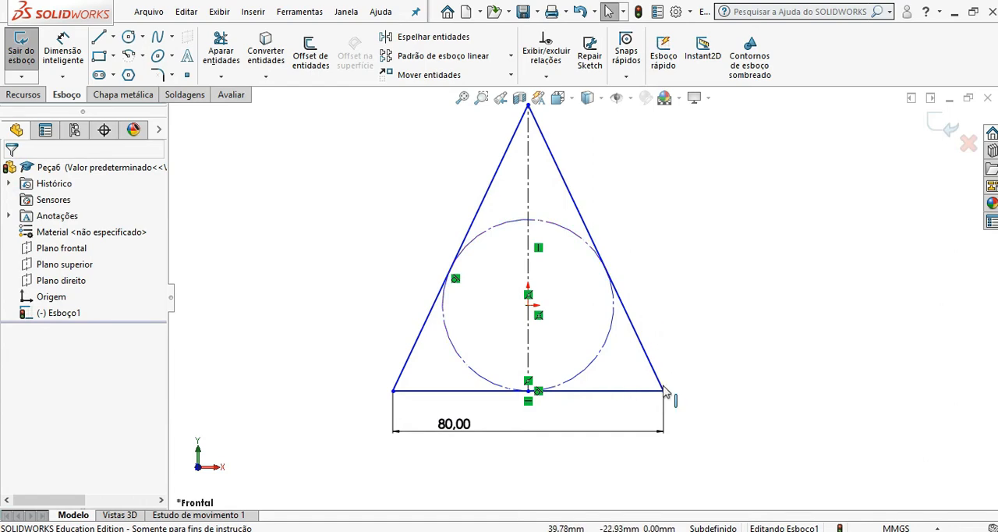
Step: Raise the base by its right corner to about 20.5 mm below the origin, and make the left side equal in length to the base
mouse_move(663, 391)
left_mouse_down()
mouse_move(665, 355)
mouse_move(666, 402)
mouse_move(666, 347)
mouse_move(663, 405)
mouse_move(664, 375)
left_mouse_up()
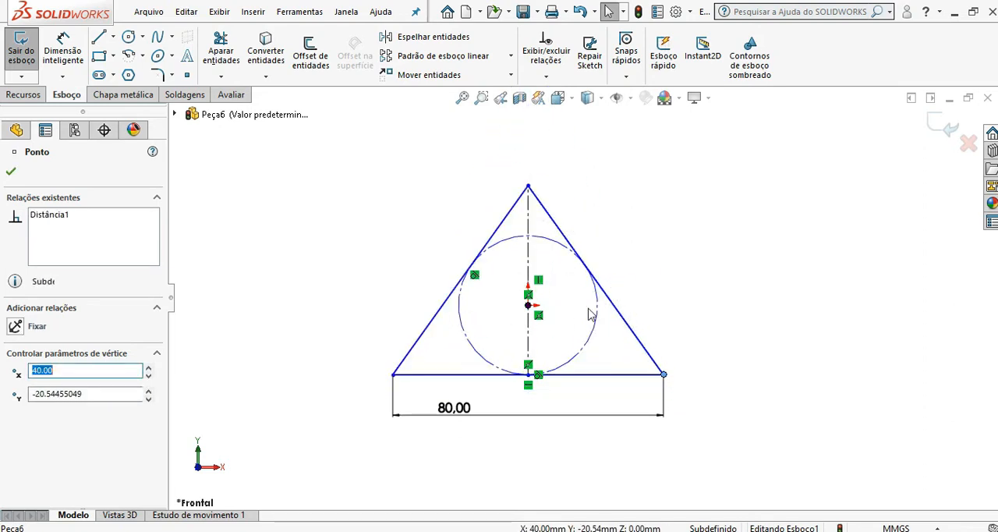
left_click(311, 304)
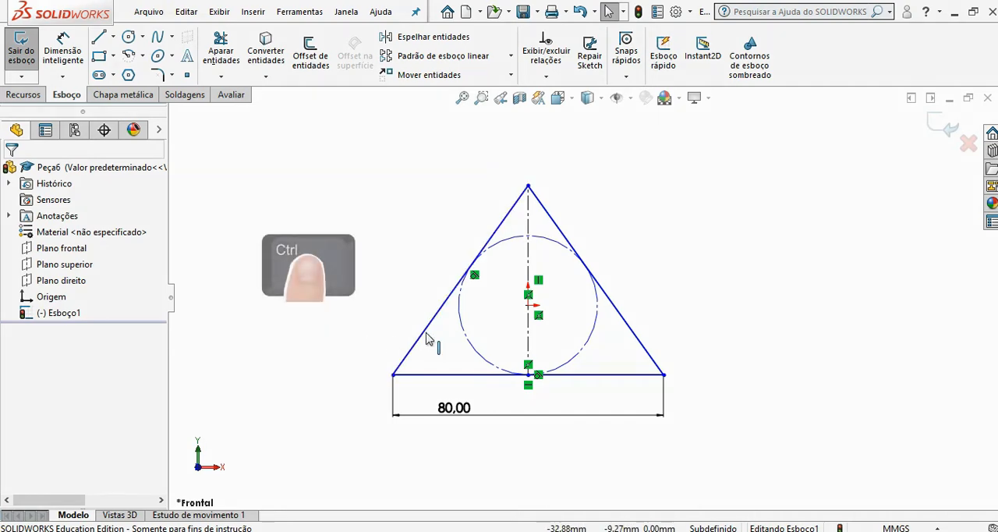
left_click(459, 376, "ctrl")
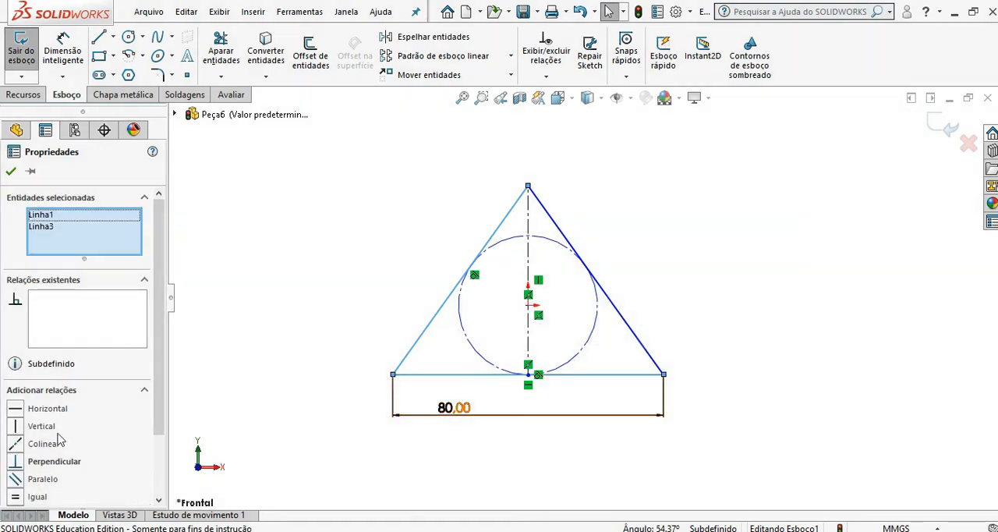
left_click(17, 498)
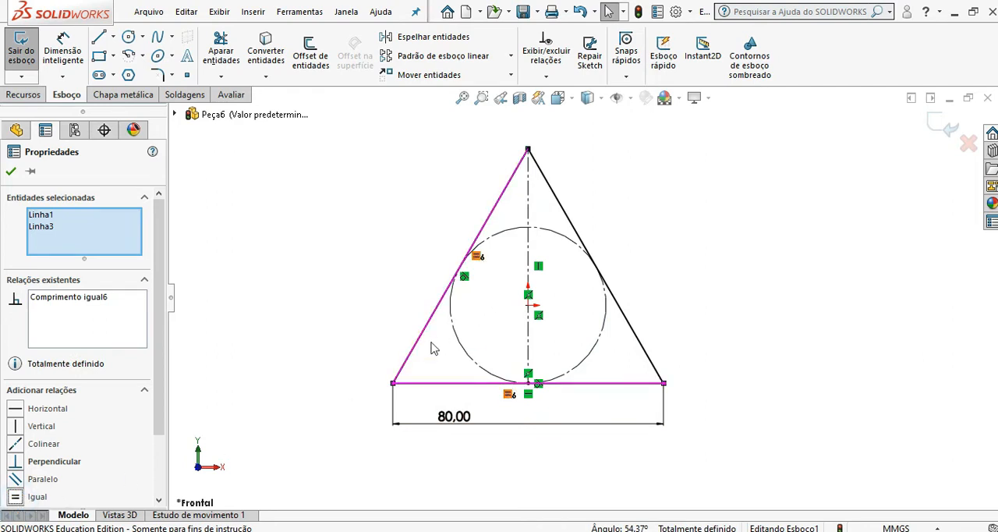
Step: Sketch a horizontal hexagon on the front plane, centred on the origin, with an inscribed circle about 122 mm in diameter
left_click(381, 318)
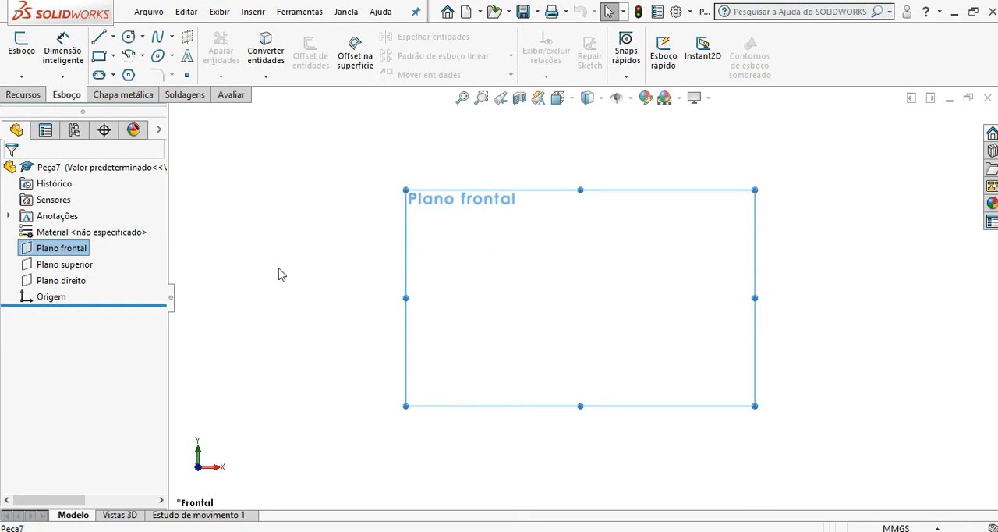
left_click(130, 75)
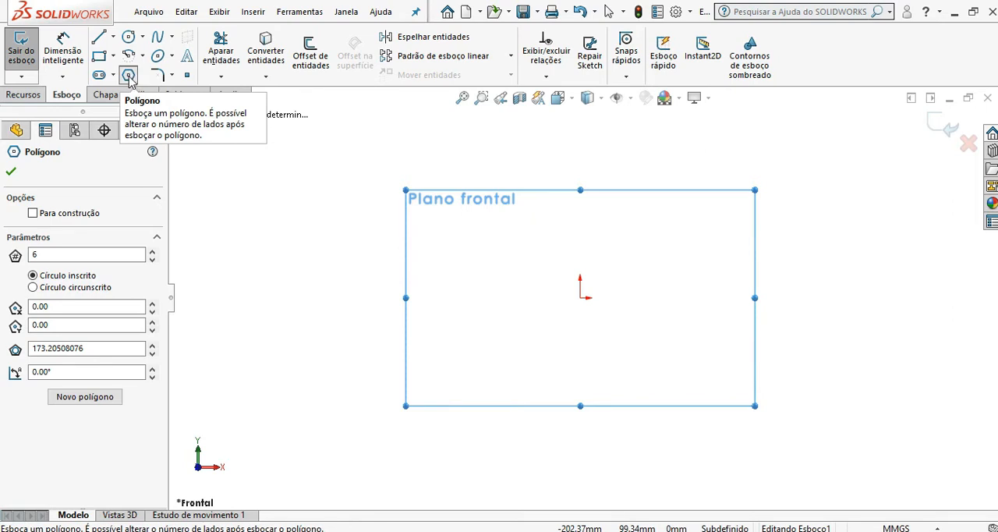
left_click(580, 298)
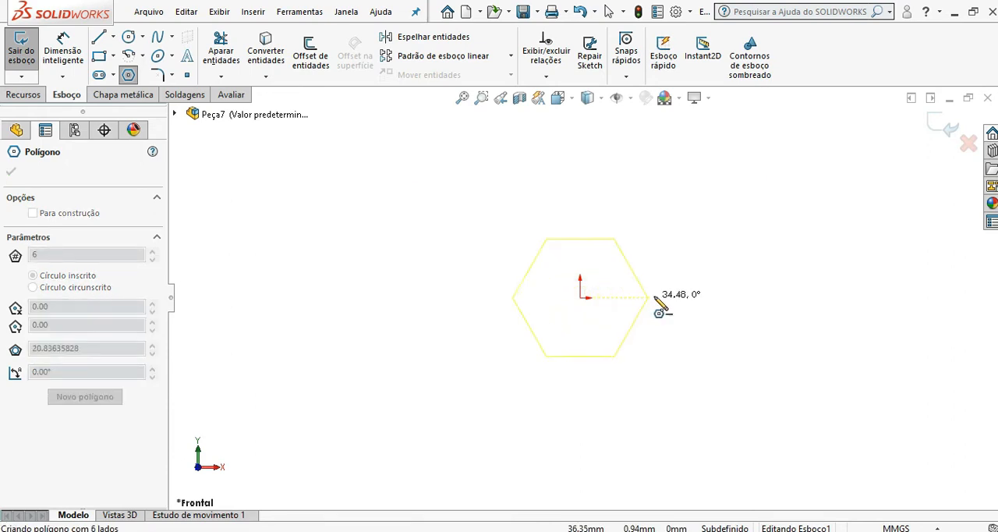
left_click(719, 297)
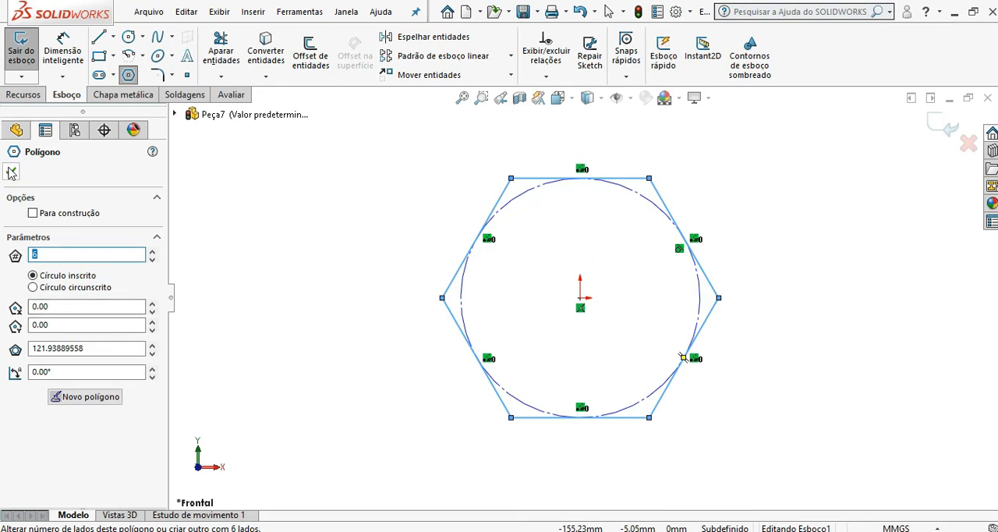
left_click(11, 172)
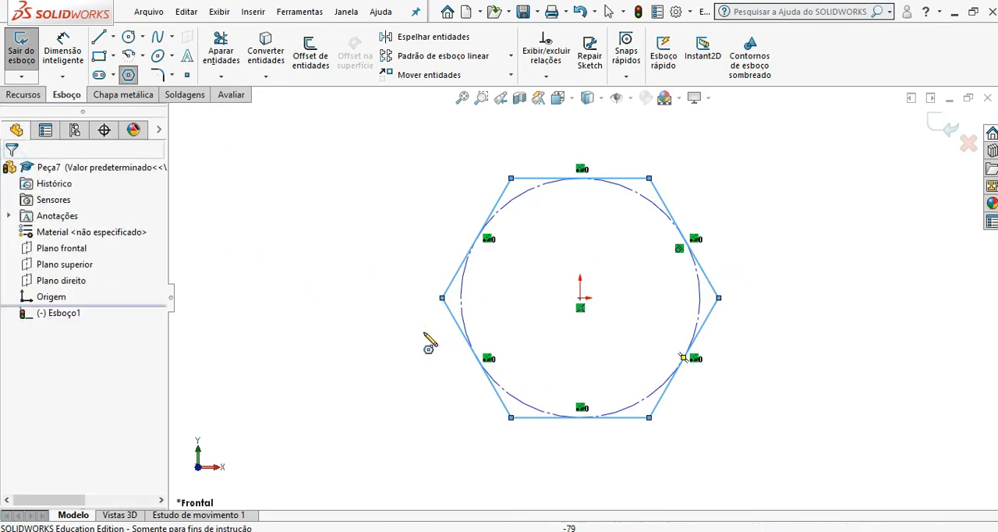
key("Escape")
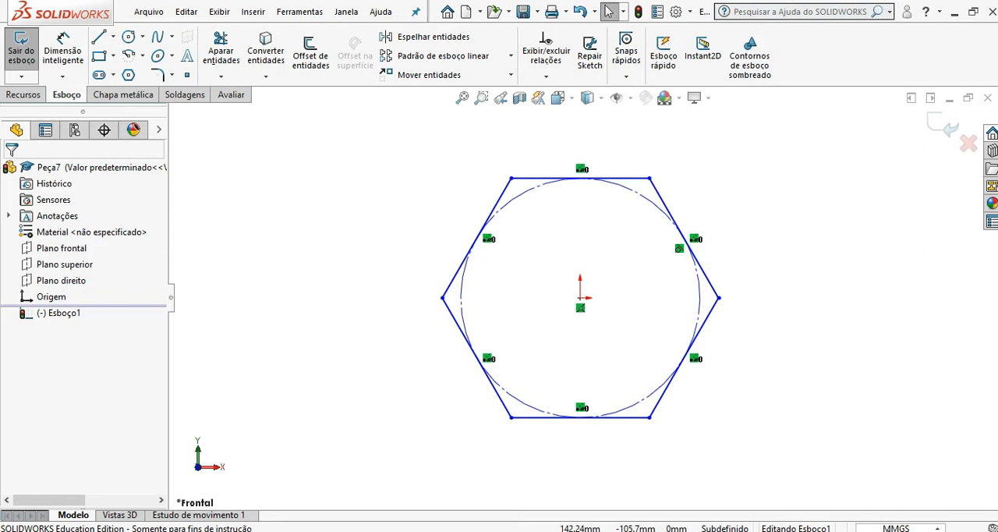
Step: Switch the document units to IPS (inch, pound, second) and reopen the hexagon sketch for editing
left_click(897, 528)
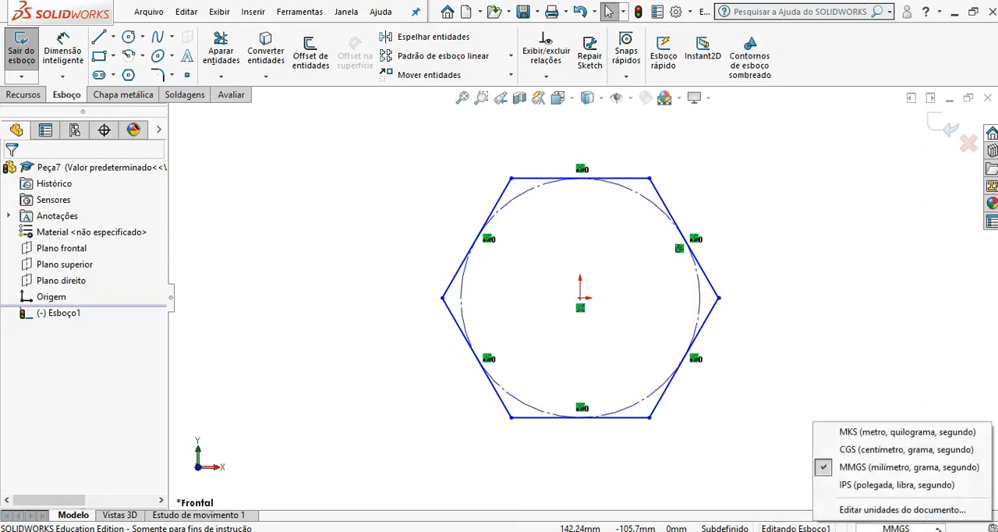
left_click(905, 486)
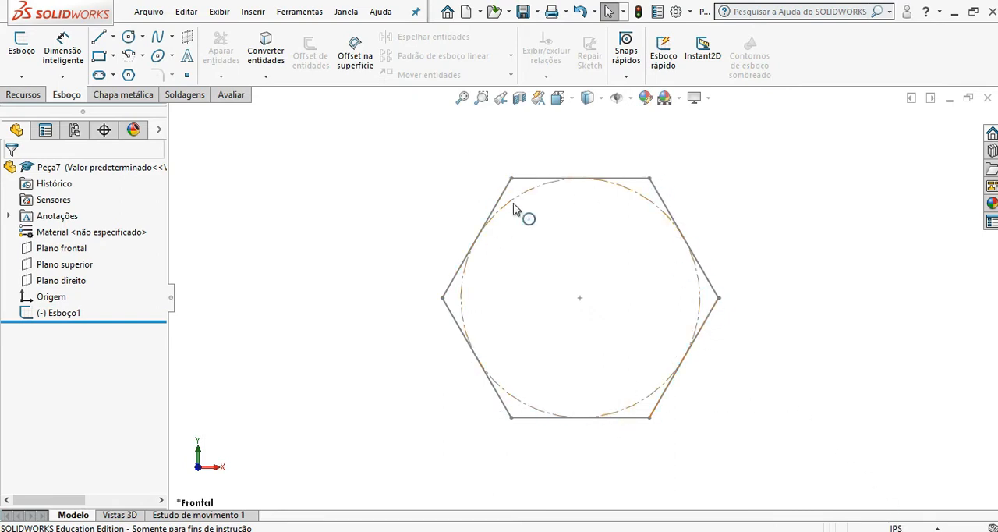
left_click(580, 419)
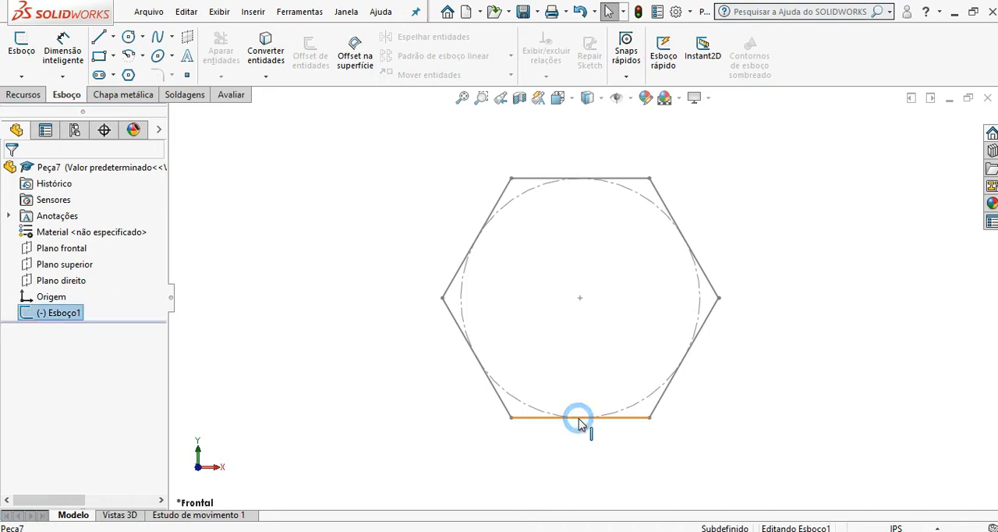
left_click(424, 422)
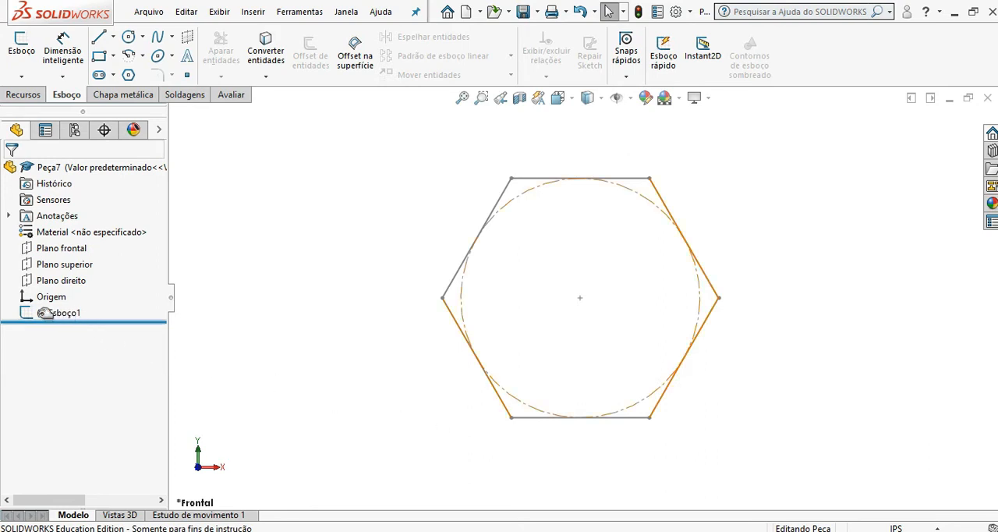
left_click(258, 357)
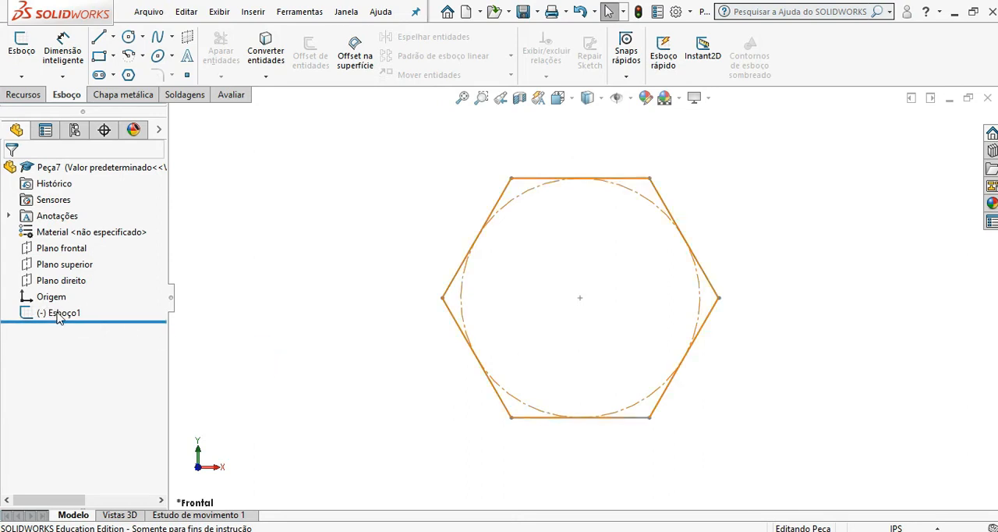
left_click(59, 314)
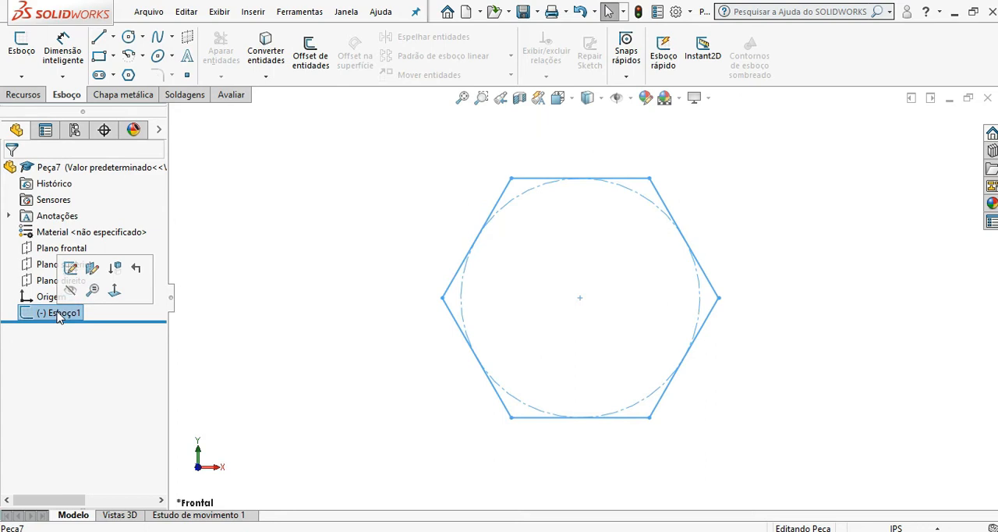
left_click(71, 269)
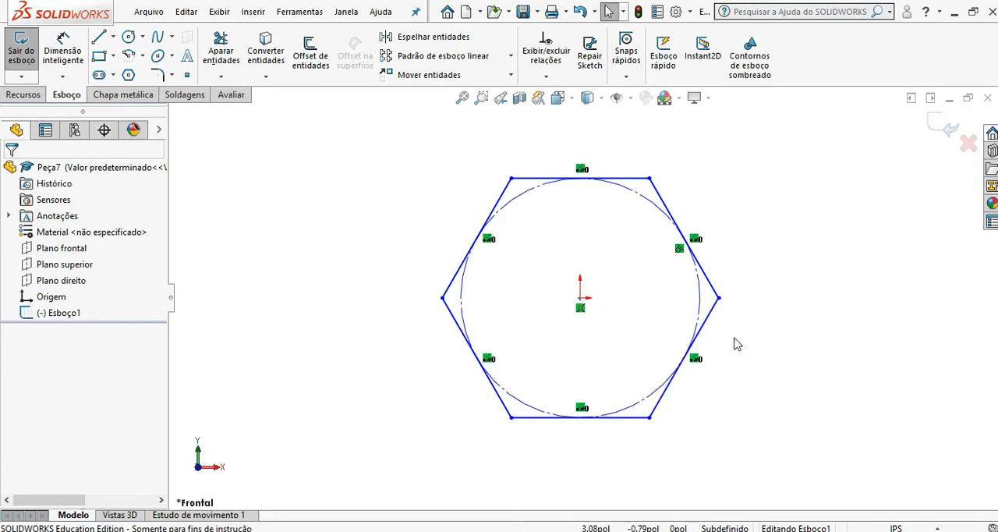
Step: Dimension the distance between the hexagon's lower and upper sides and set it to 4 inches
left_click(69, 52)
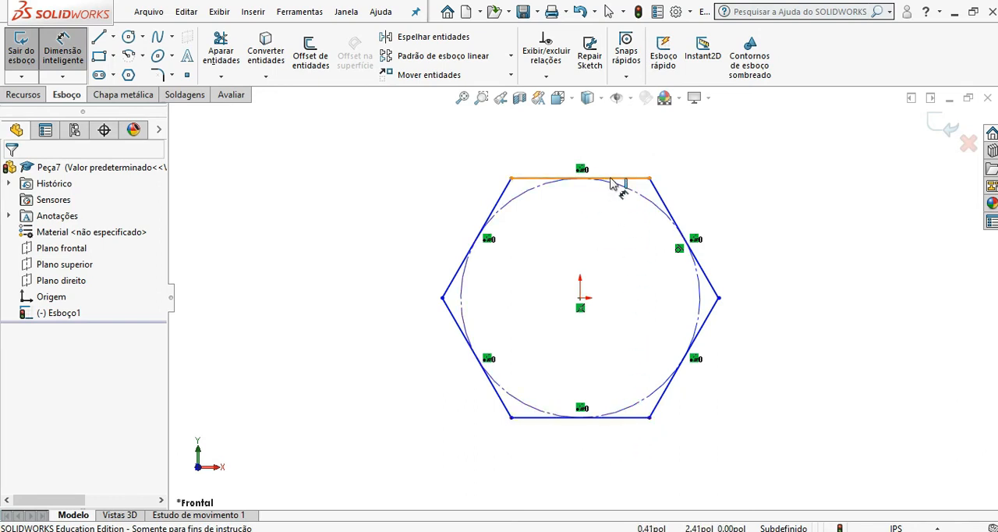
left_click(626, 417)
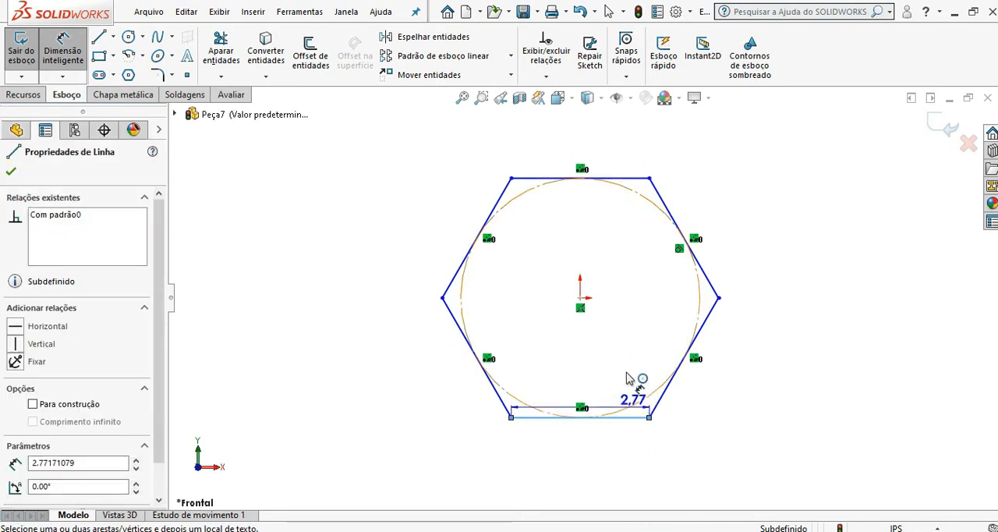
left_click(628, 178)
left_click(789, 286)
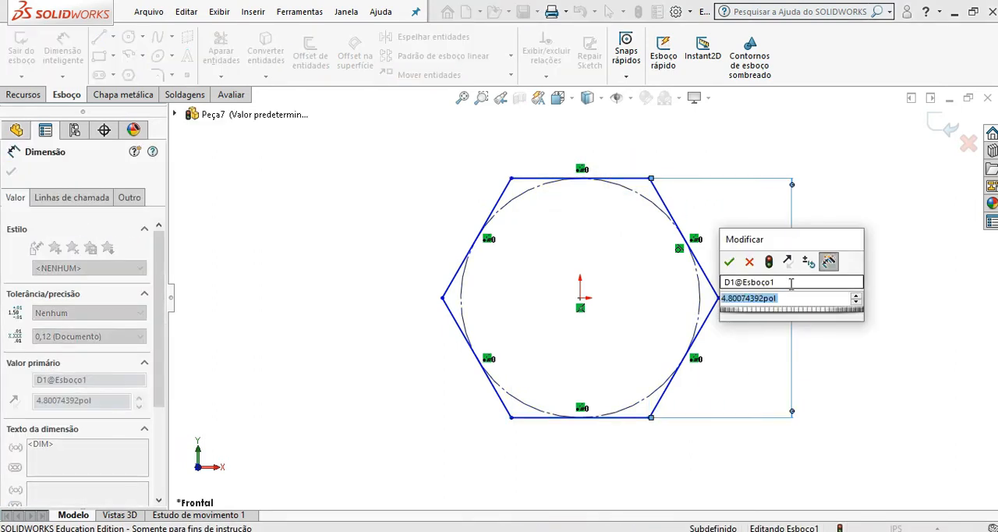
type("4,")
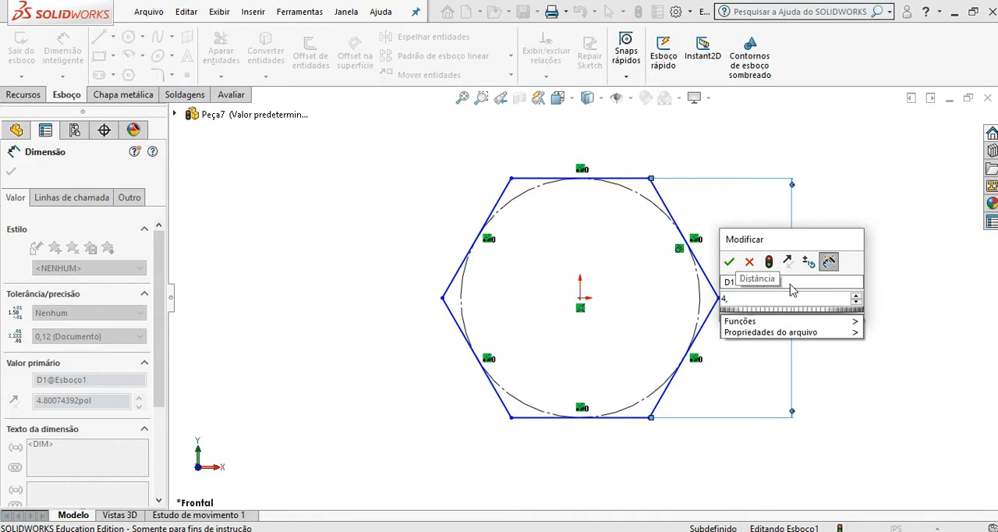
type("0")
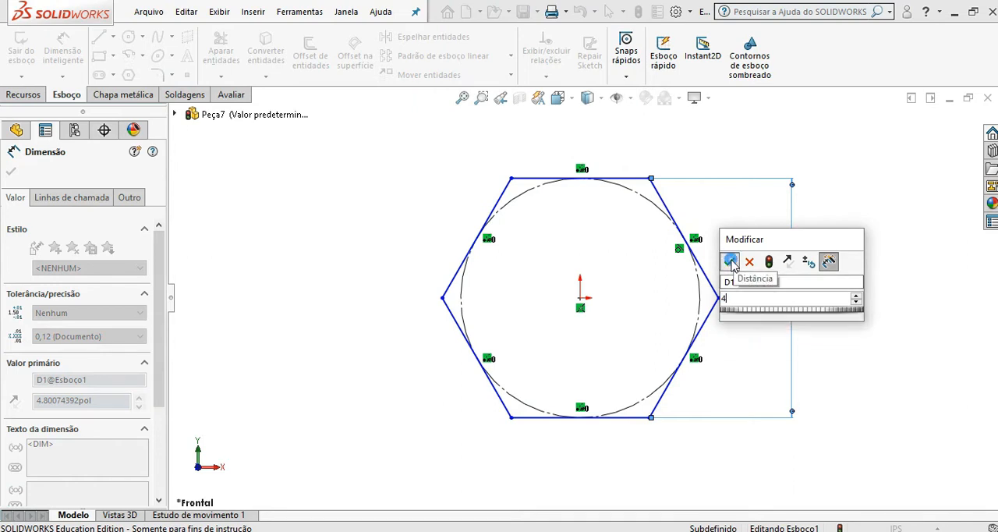
left_click(731, 261)
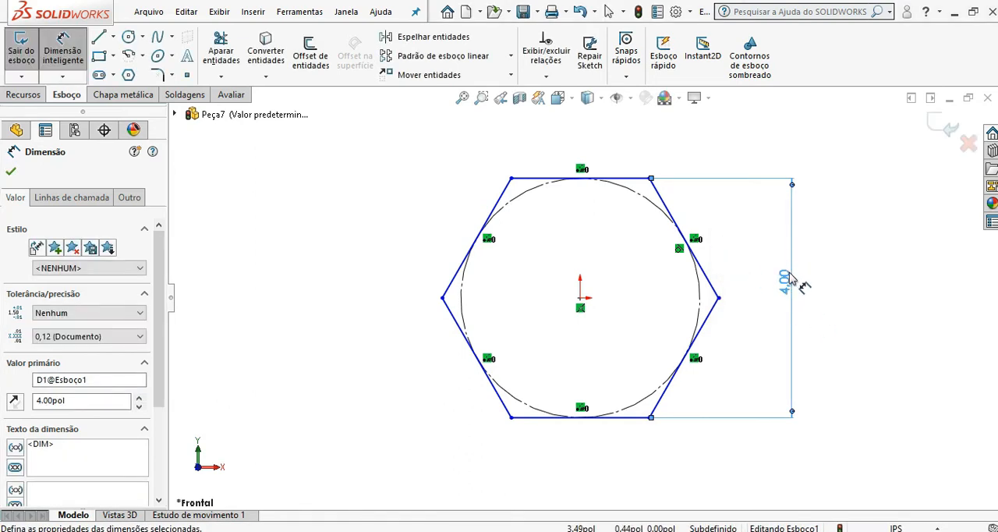
left_click(11, 171)
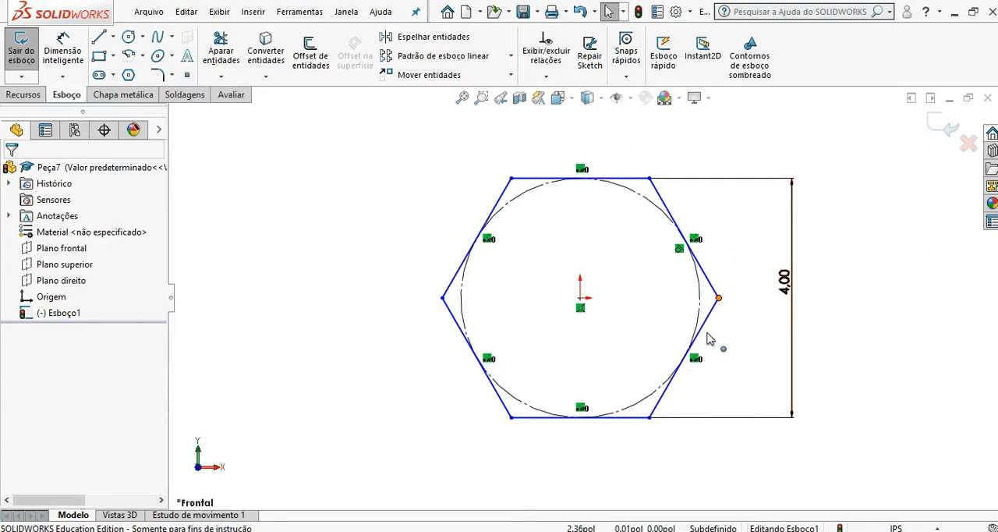
Step: Rotate the hexagon about the origin by its lower corners to test its remaining freedom
left_click_drag(651, 419, 530, 412)
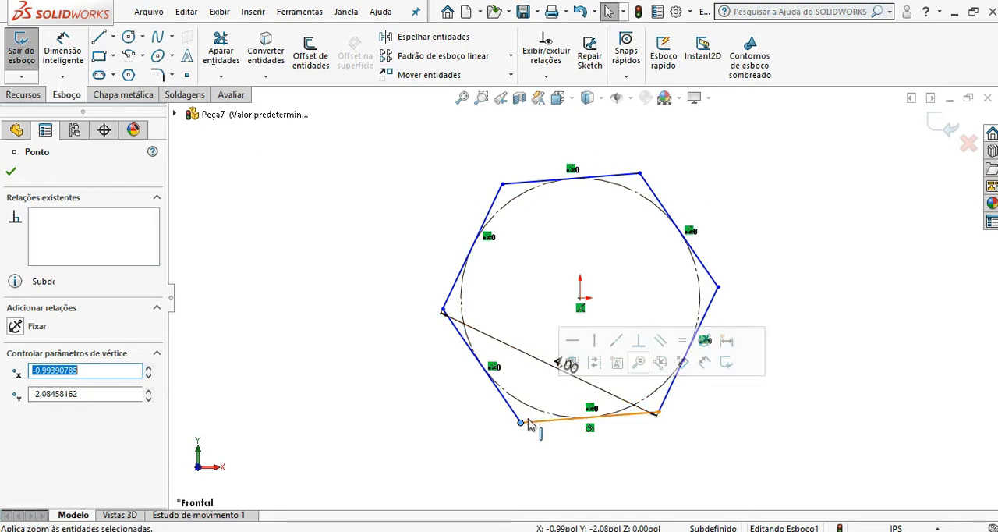
left_click_drag(521, 422, 751, 333)
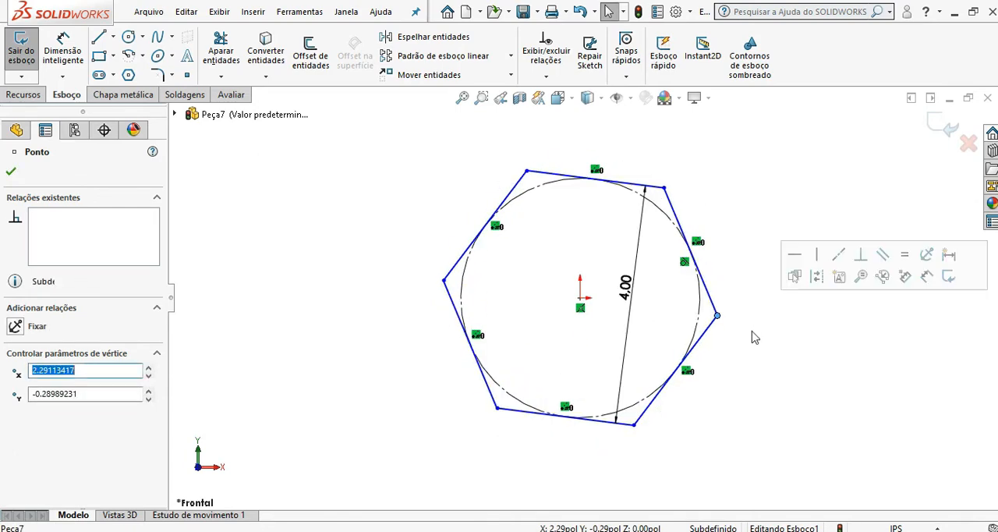
left_click(738, 405)
Step: Move the 4.00 dimension outside the hexagon and make the hexagon's upper side horizontal
left_click_drag(628, 297, 807, 323)
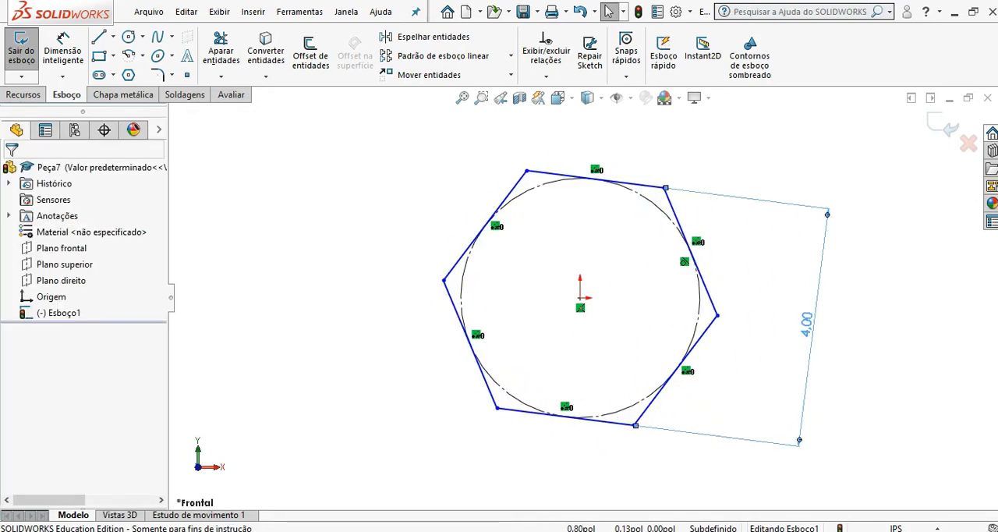
left_click(572, 441)
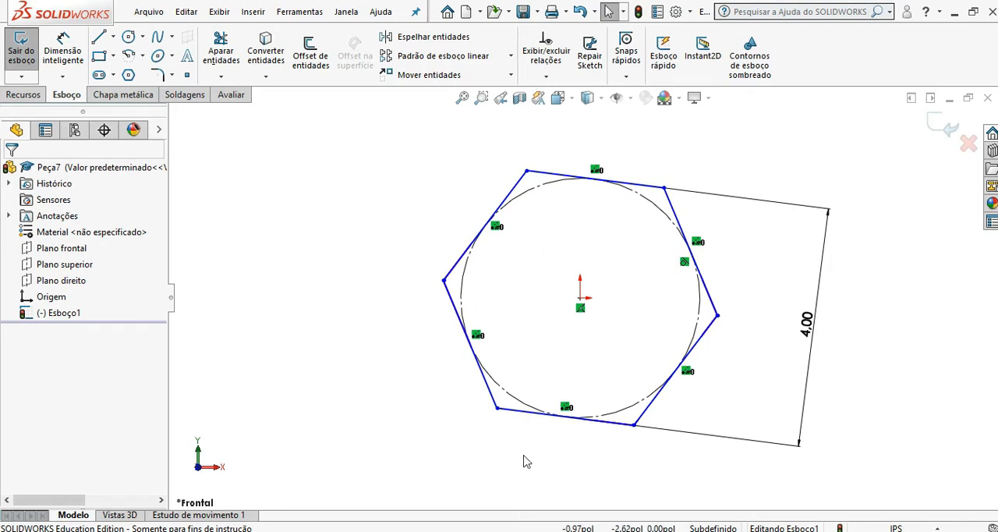
left_click(547, 175)
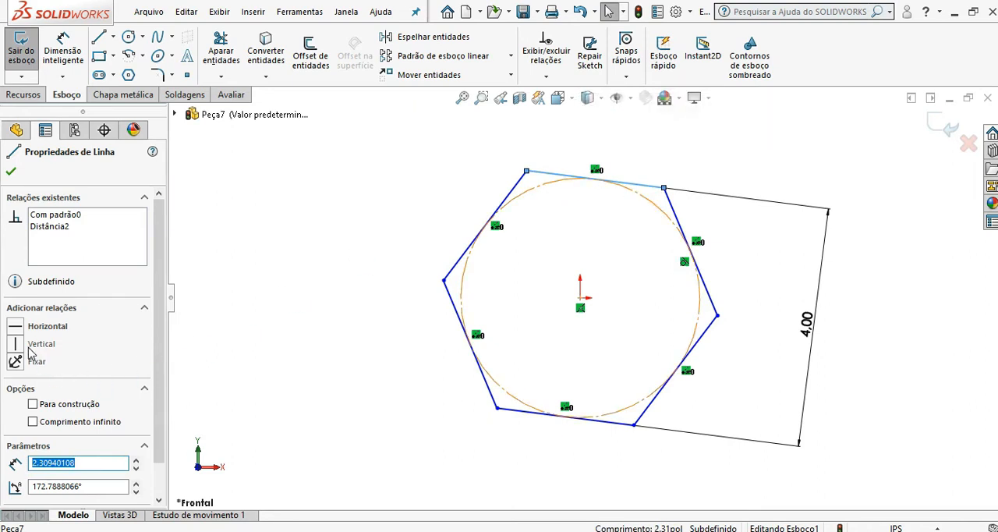
left_click(43, 326)
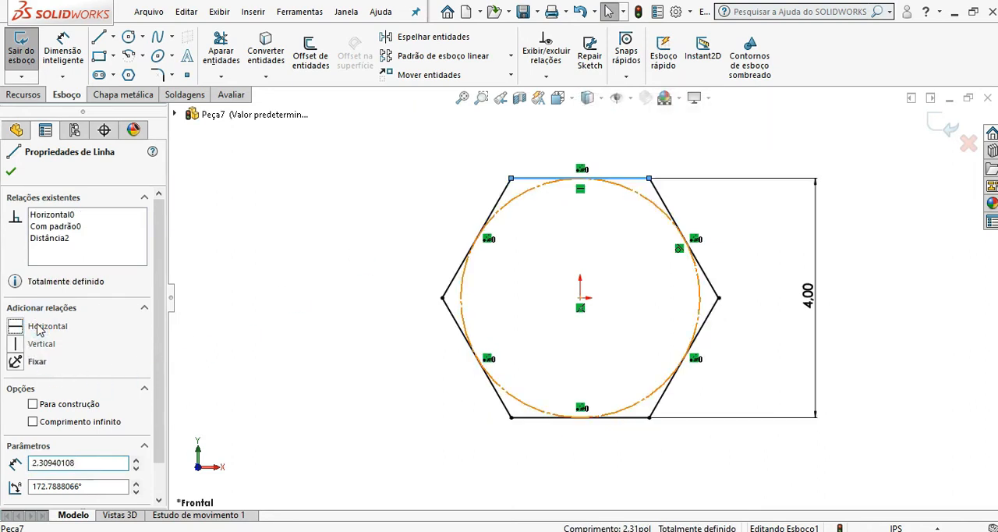
left_click(10, 171)
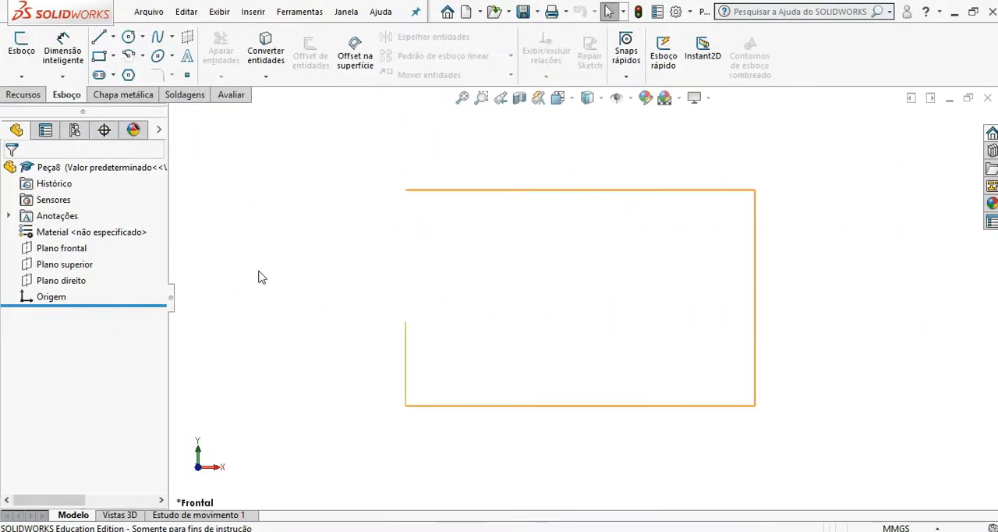
Step: Sketch a horizontal centrepoint straight slot on the front plane from the origin, about 188 mm between arc centres and 101 mm wide
left_click(72, 247)
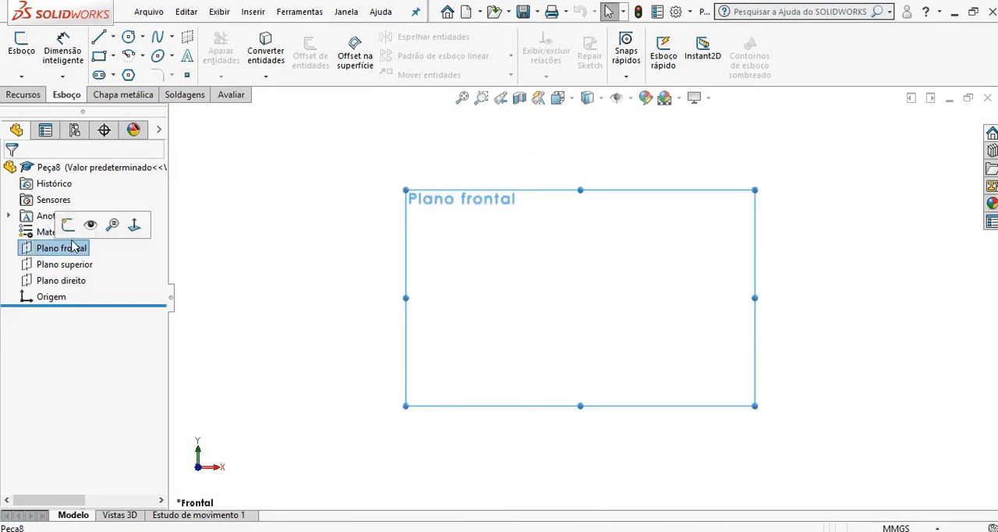
left_click(107, 44)
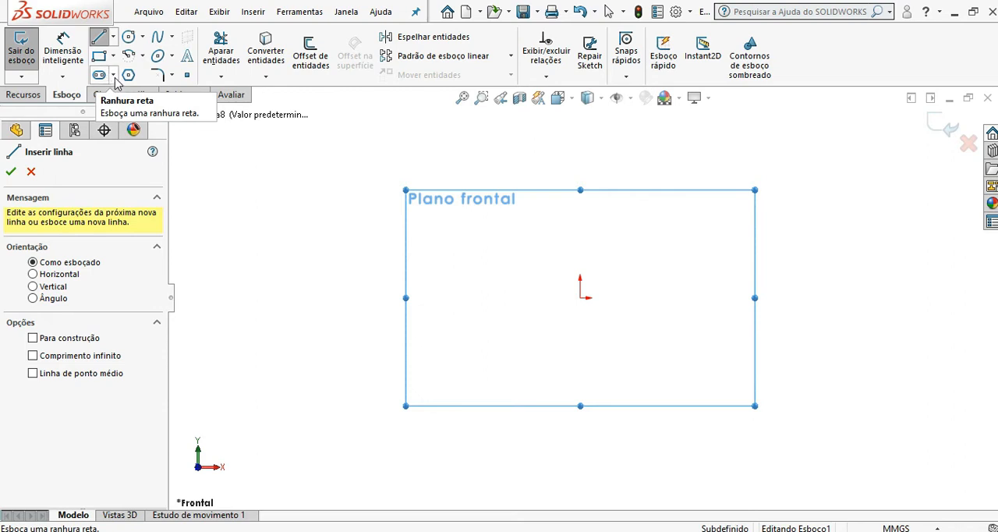
left_click(115, 78)
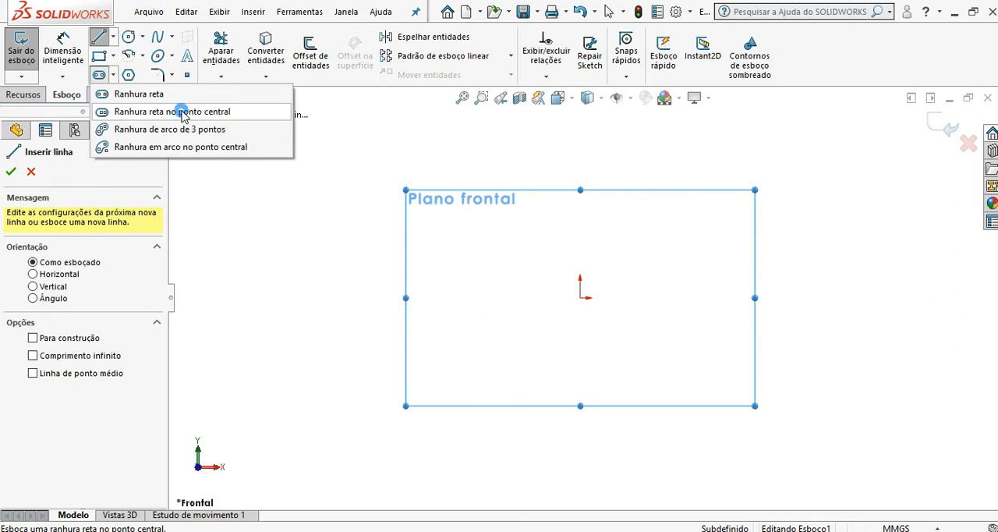
left_click(184, 113)
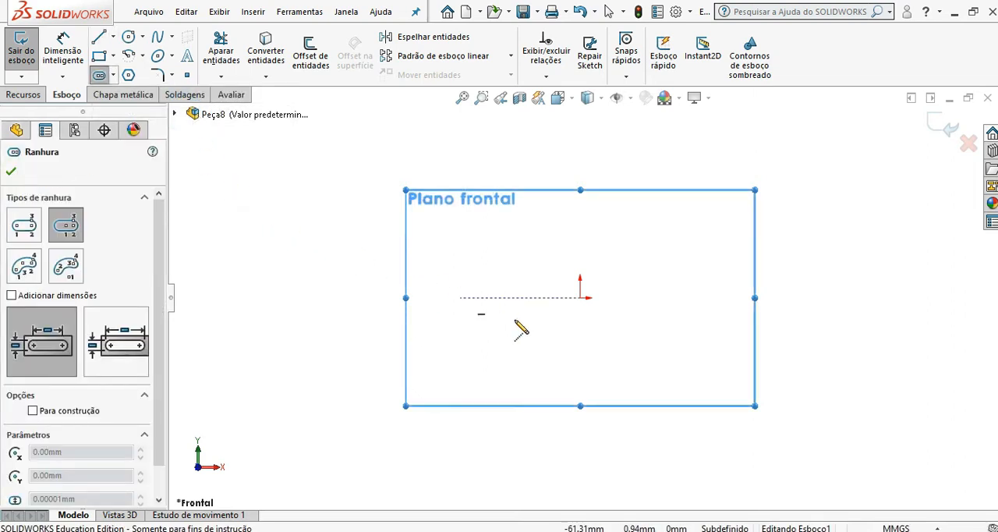
left_click(581, 298)
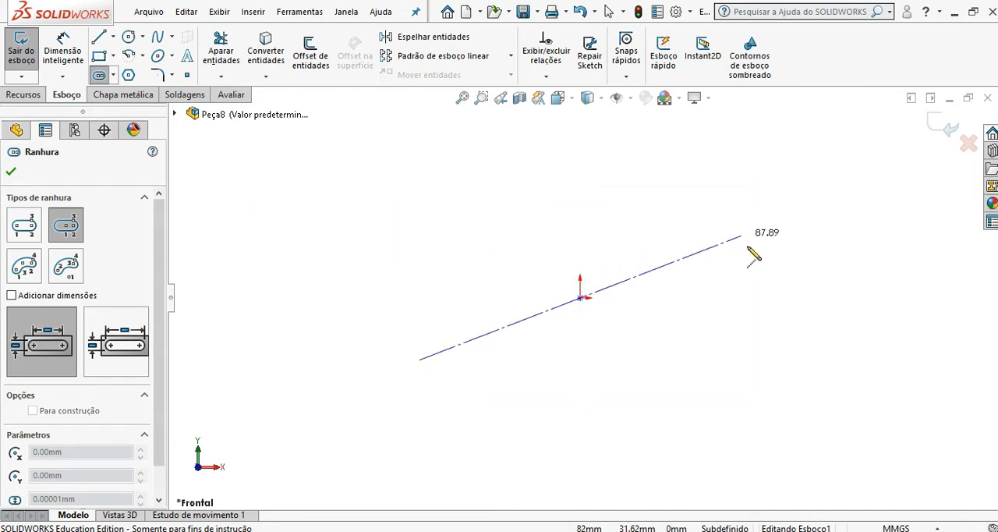
left_click(766, 298)
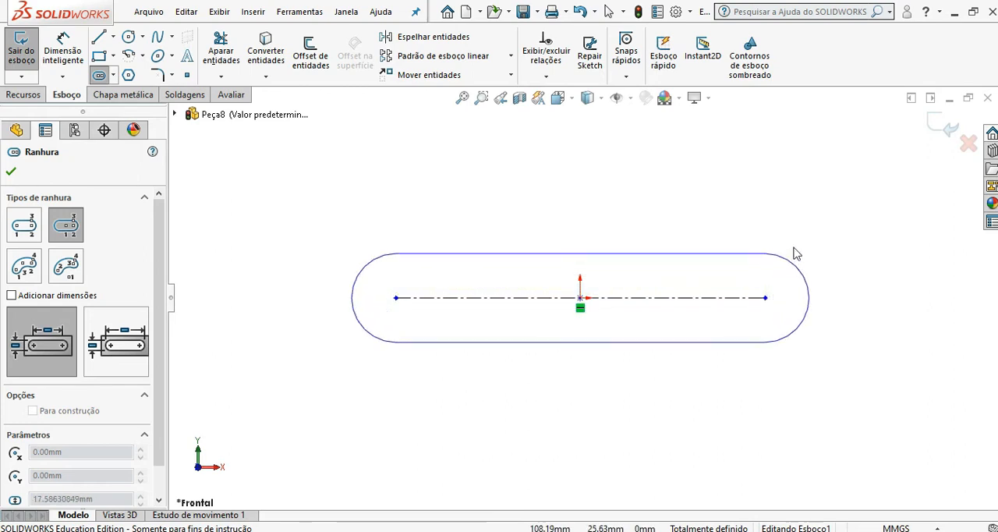
left_click(816, 201)
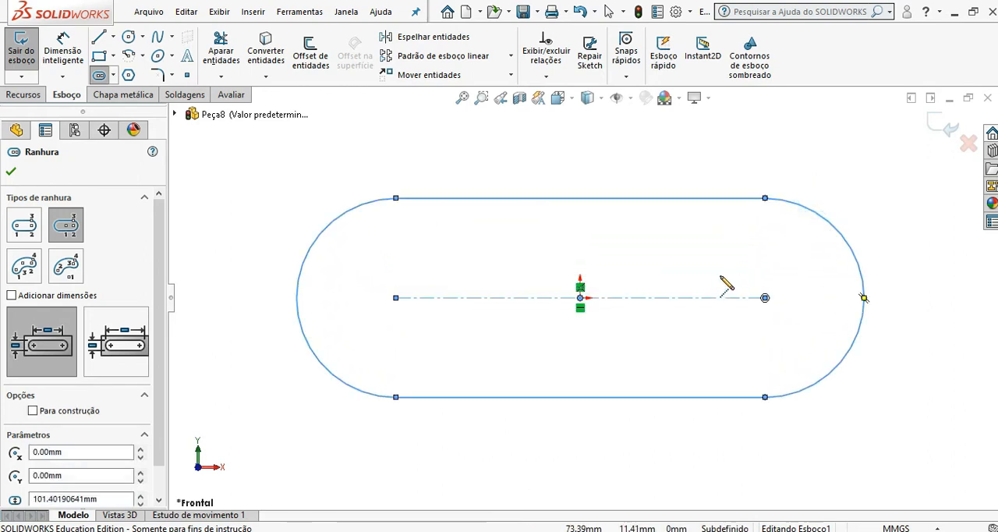
Step: Dimension the distance between the slot's two arc centres and set it to 60 mm
left_click(68, 56)
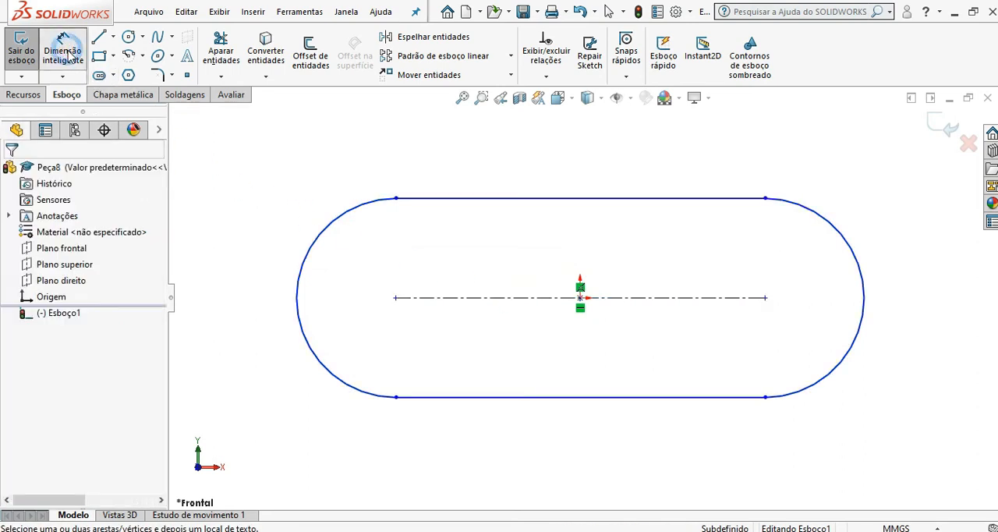
left_click(492, 298)
left_click(529, 150)
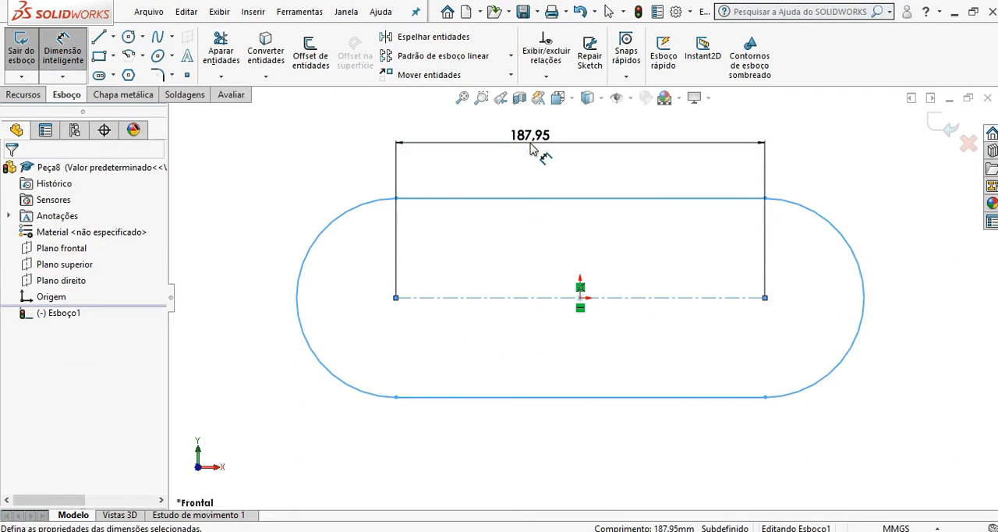
type("60")
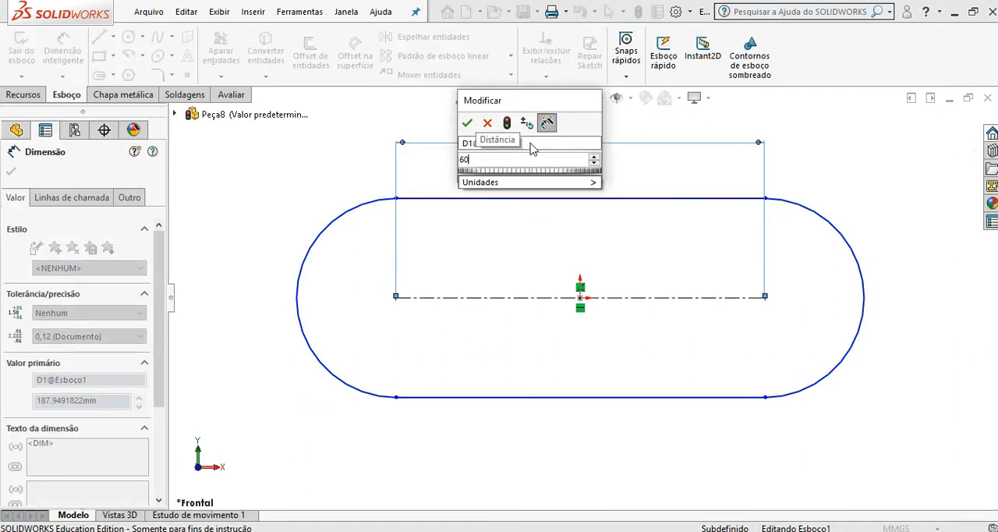
left_click(467, 123)
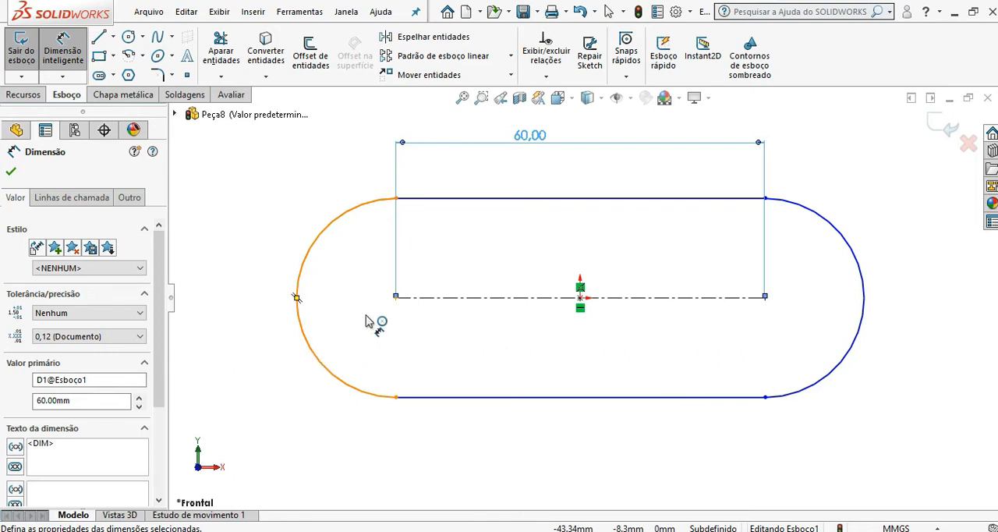
Step: Dimension the radius of the slot's left end arc and set it to 20 mm
left_click(312, 357)
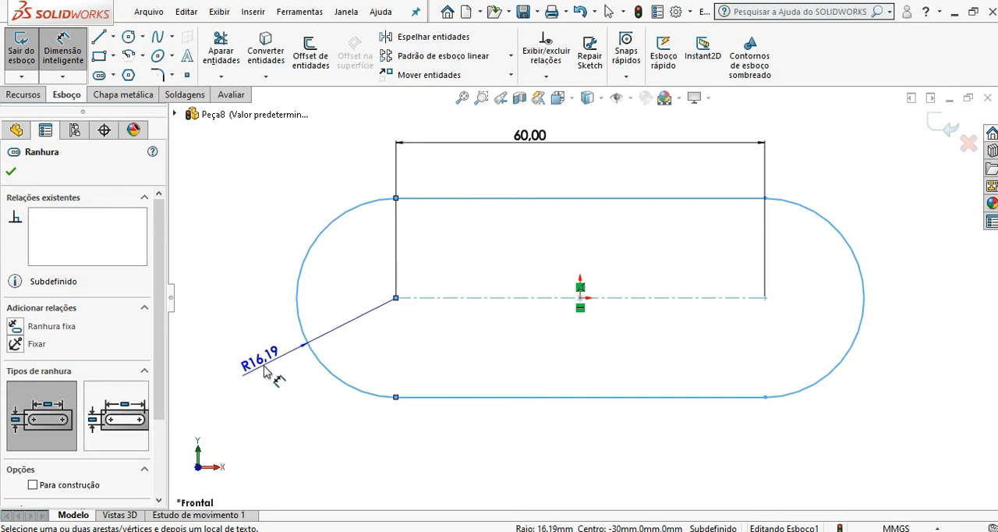
left_click(267, 381)
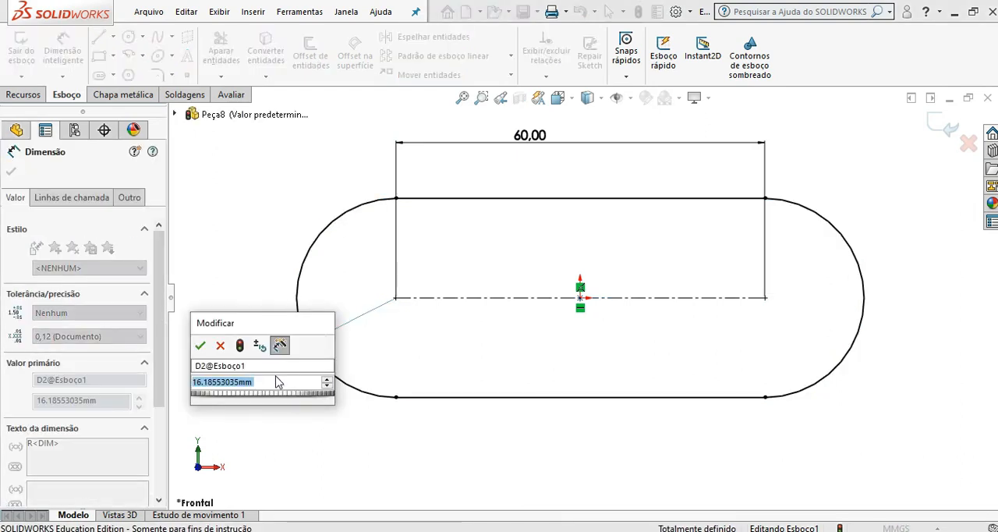
type("20")
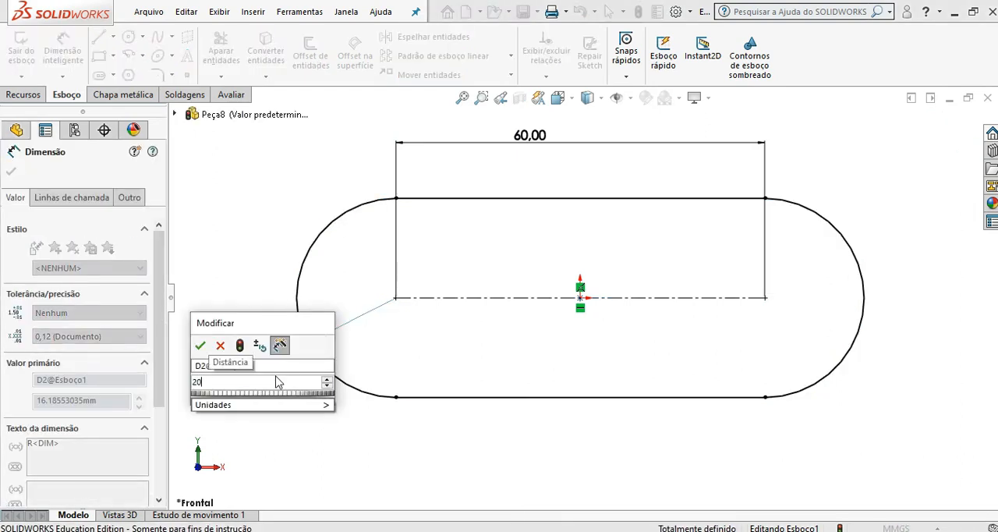
left_click(199, 347)
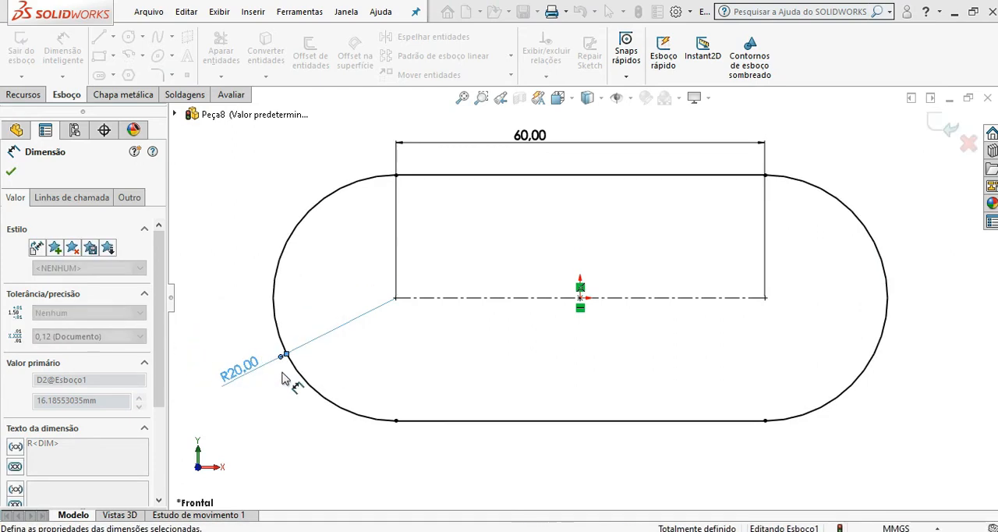
left_click(217, 277)
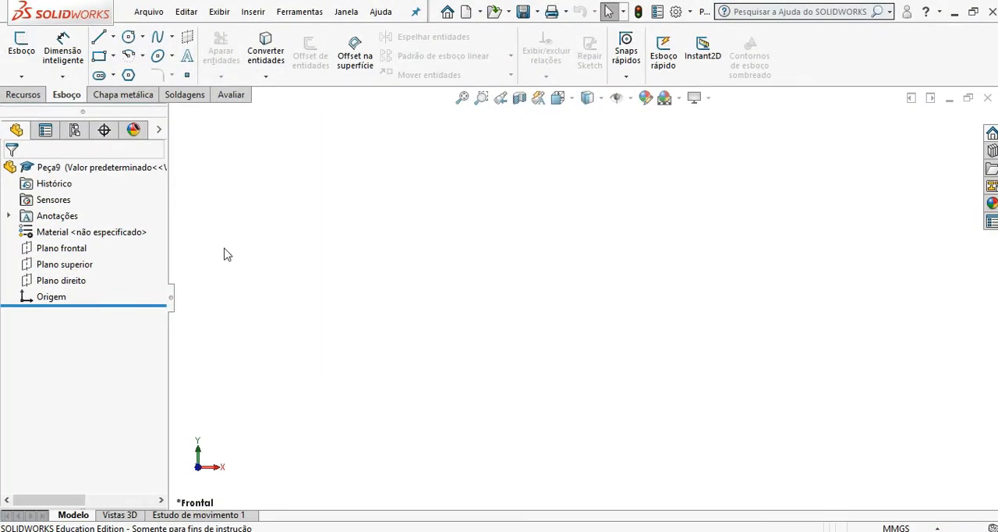
Step: In the new part, sketch a vertical centreline about 78 mm long upward from the origin on the front plane
left_click(113, 37)
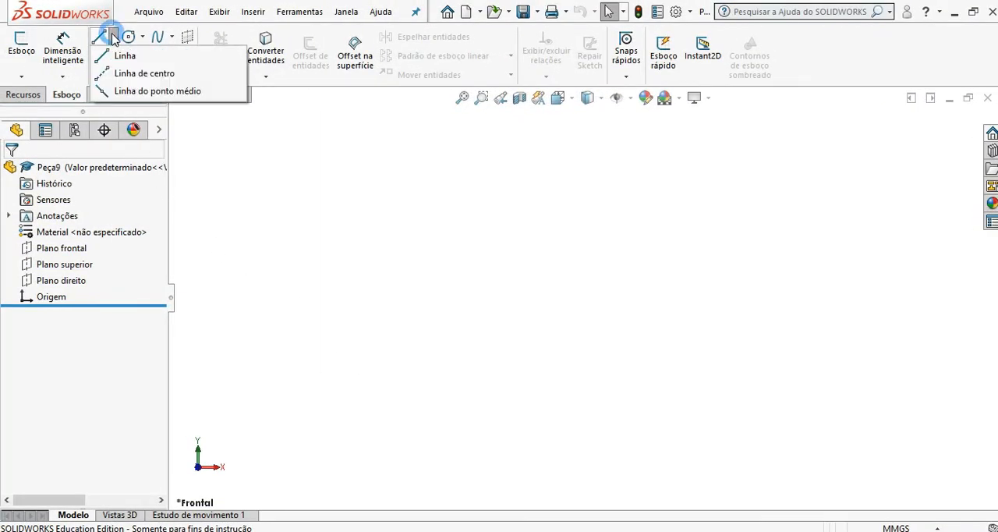
left_click(117, 74)
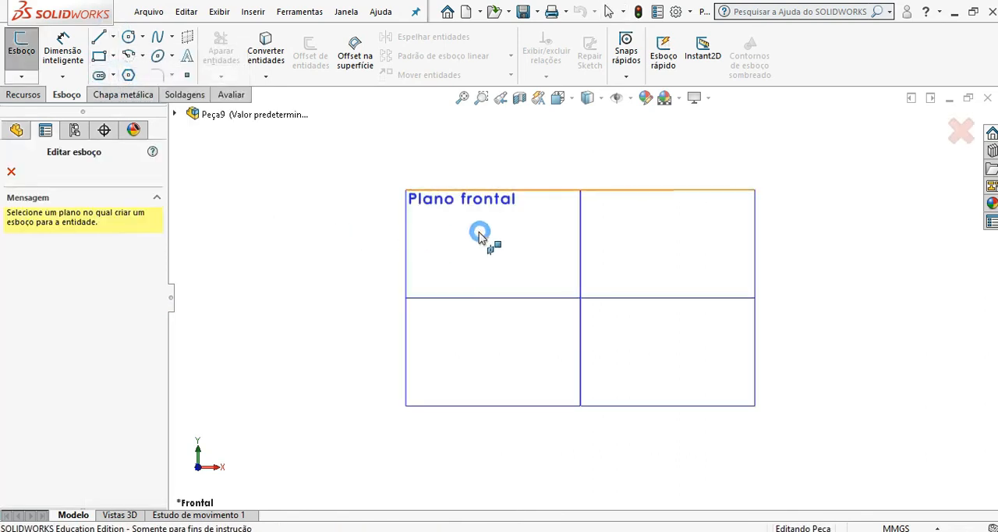
left_click(746, 324)
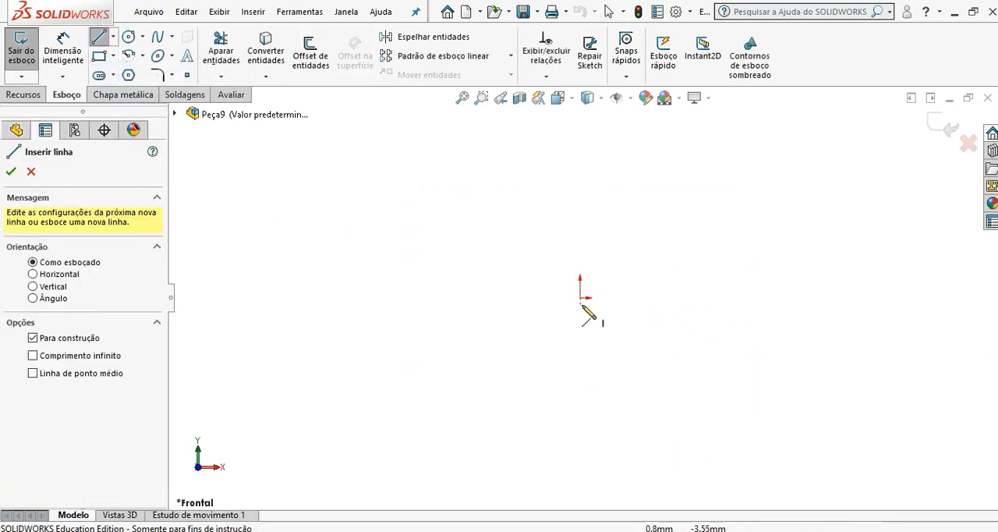
left_click(580, 297)
left_click(580, 143)
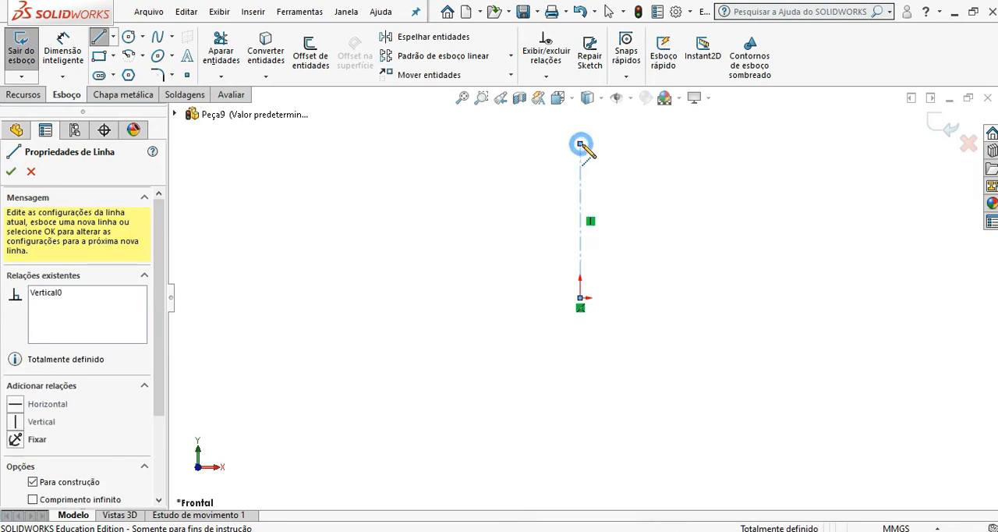
left_click(658, 143)
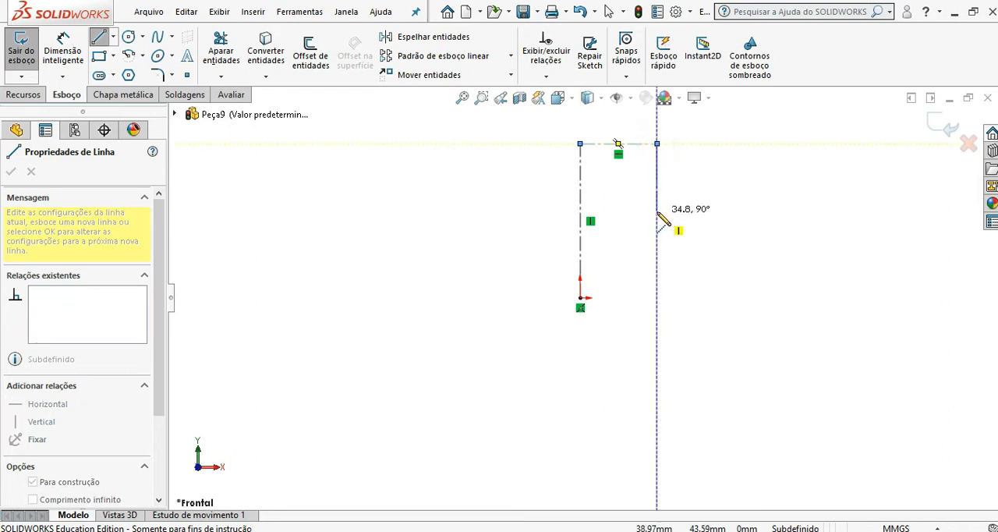
key("Escape")
key("Escape")
left_click(638, 143)
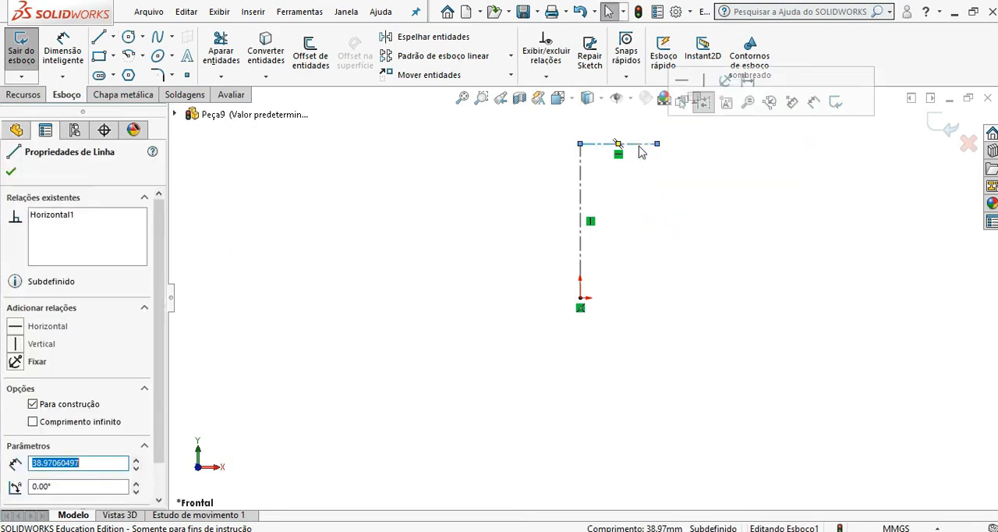
key("Delete")
Step: Sketch a stepped L-shaped line profile about 124 mm wide, from the centreline's upper end down the right side and back to the origin
left_click(99, 37)
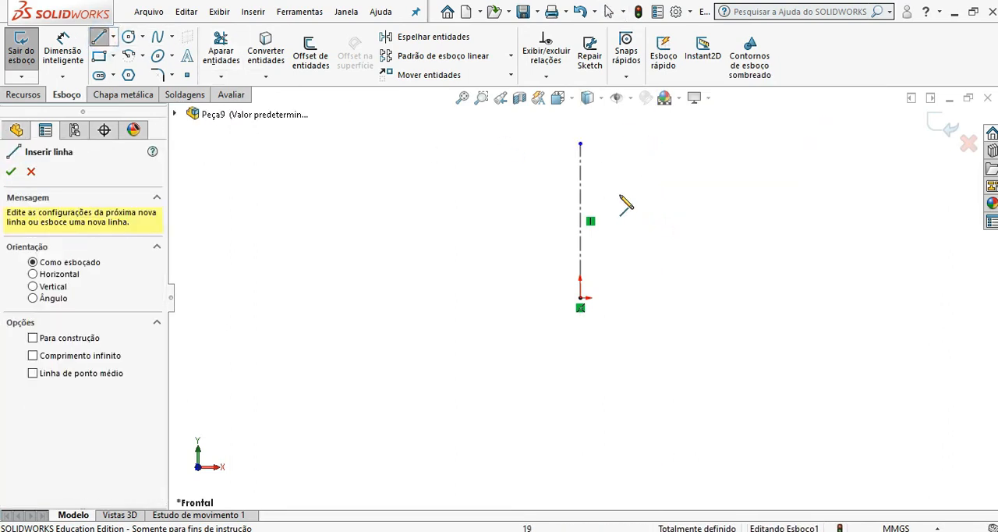
left_click(581, 143)
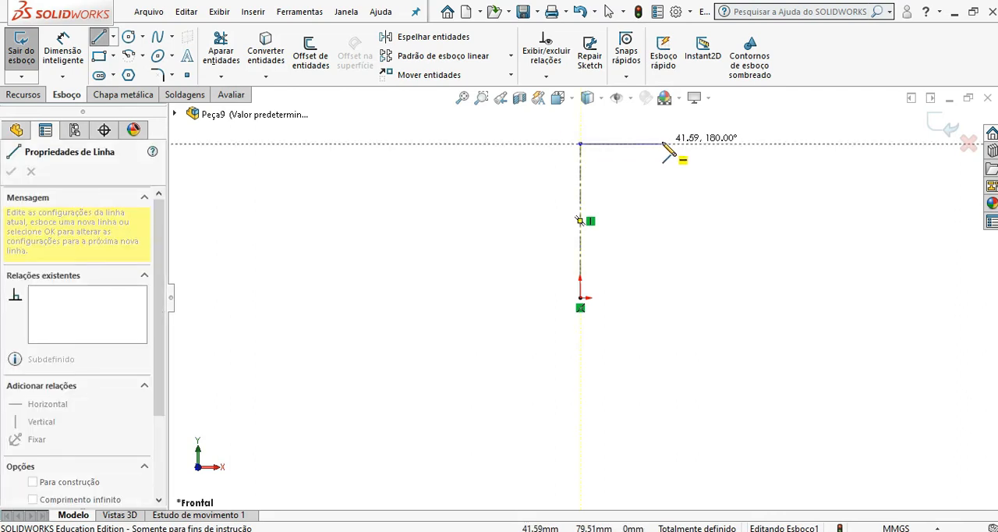
left_click(662, 143)
left_click(663, 231)
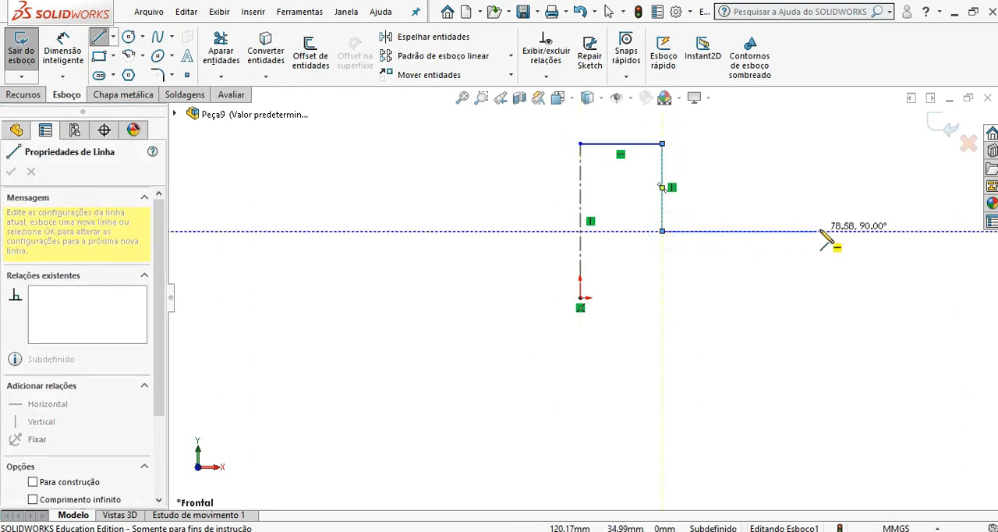
left_click(824, 231)
left_click(824, 297)
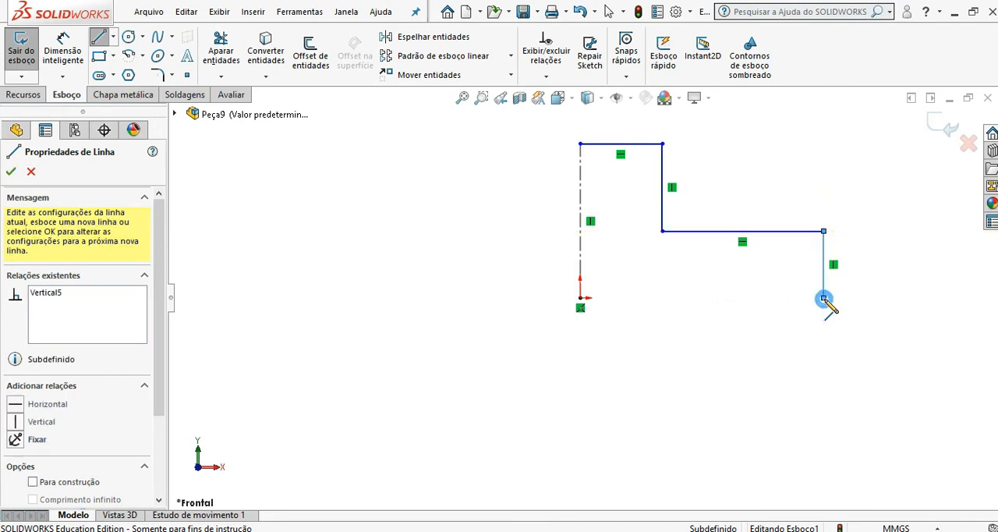
left_click(581, 297)
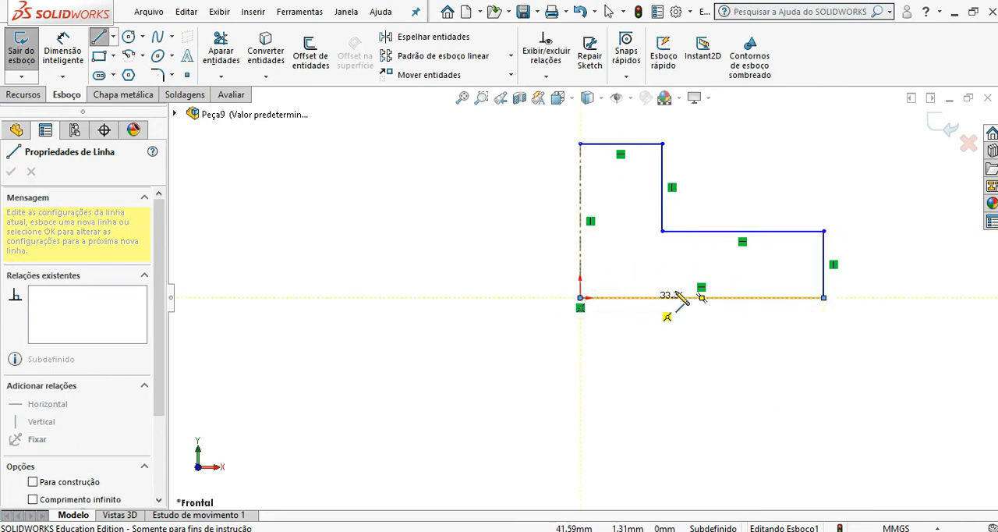
key("Escape")
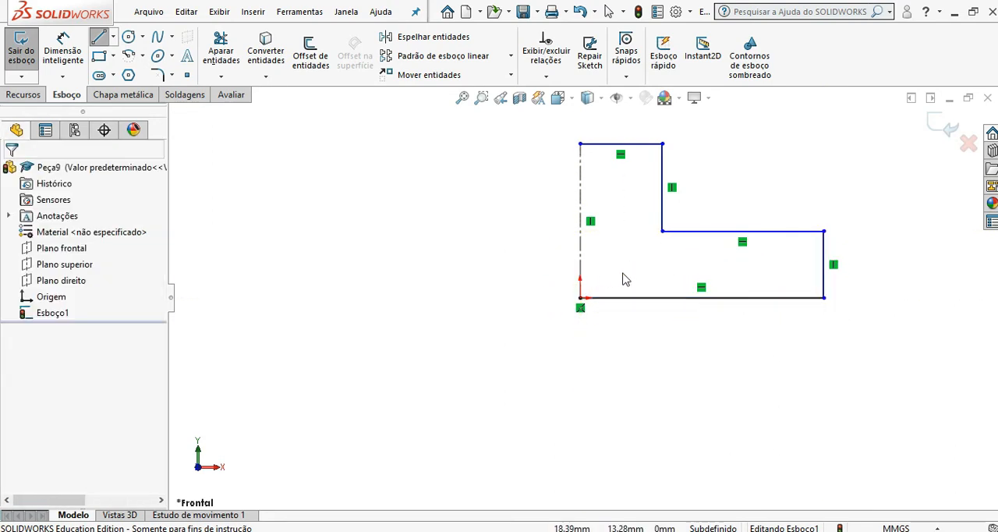
key("Escape")
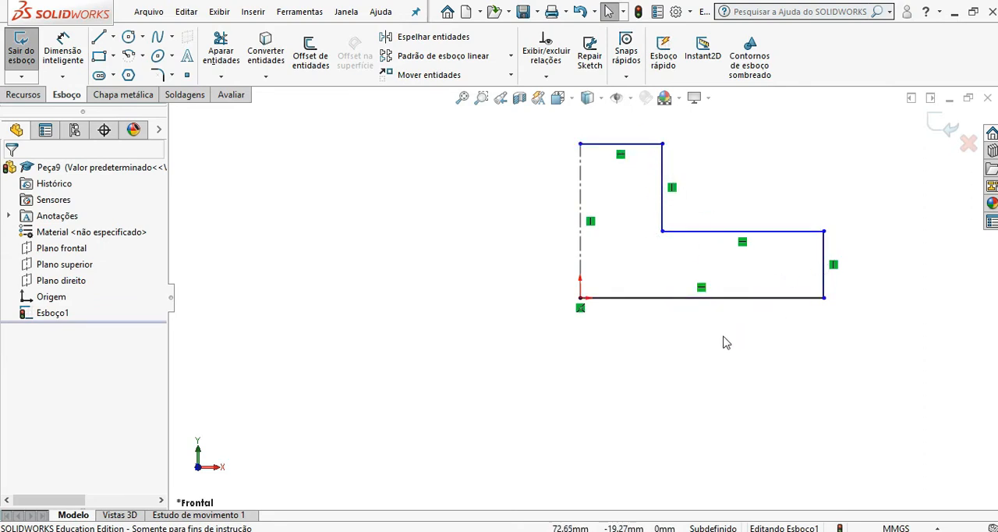
Step: Dimension the length of the profile's bottom line and set it to 100 mm
left_click(63, 50)
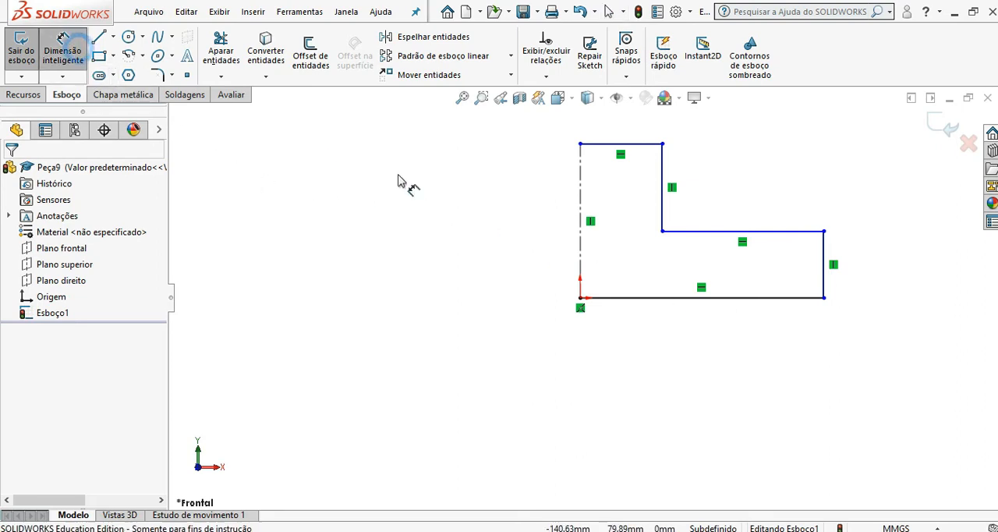
left_click(659, 299)
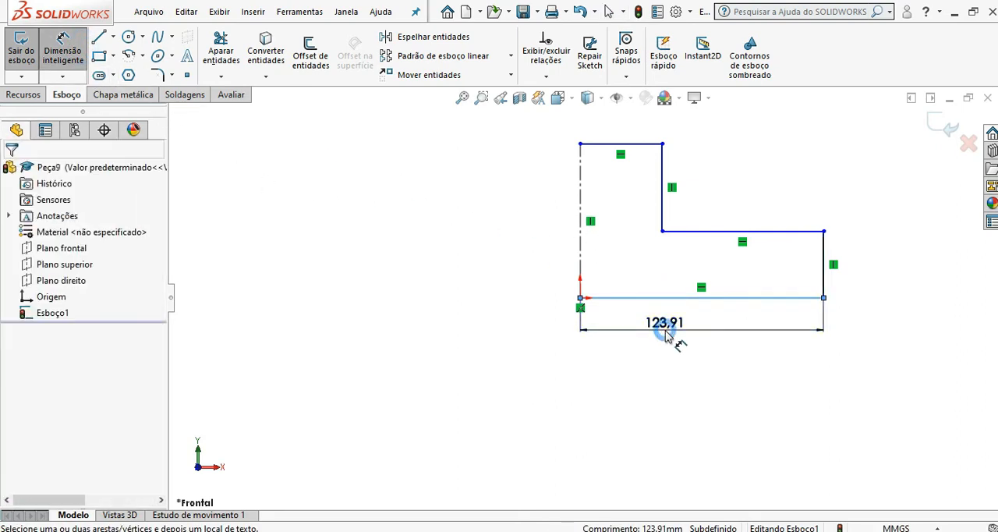
left_click(680, 342)
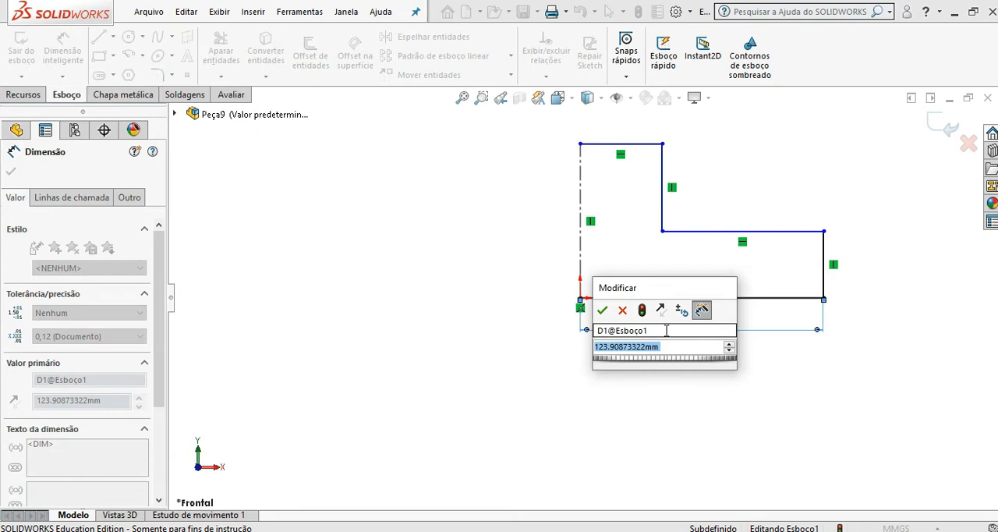
type("100")
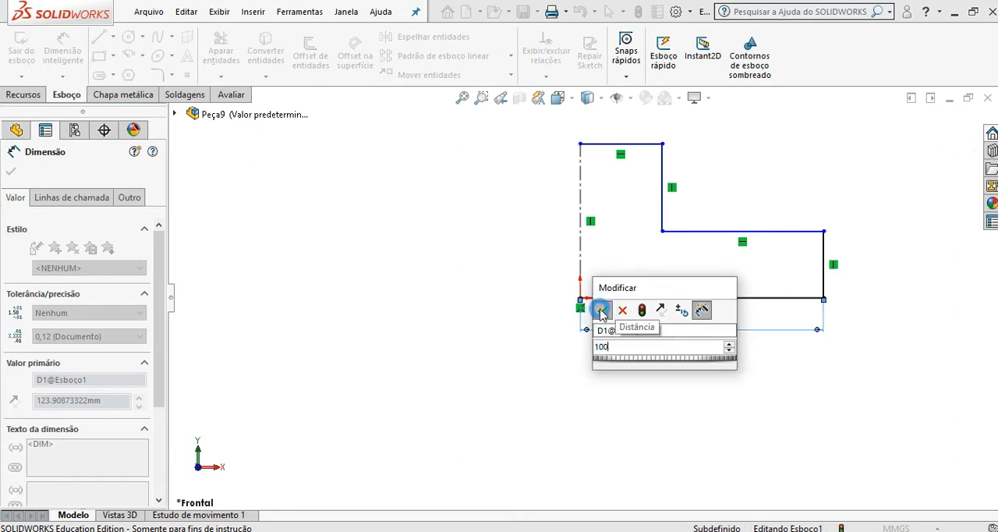
left_click(604, 311)
Step: Dimension the short vertical line at the profile's right end and set it to 30 mm
left_click(849, 258)
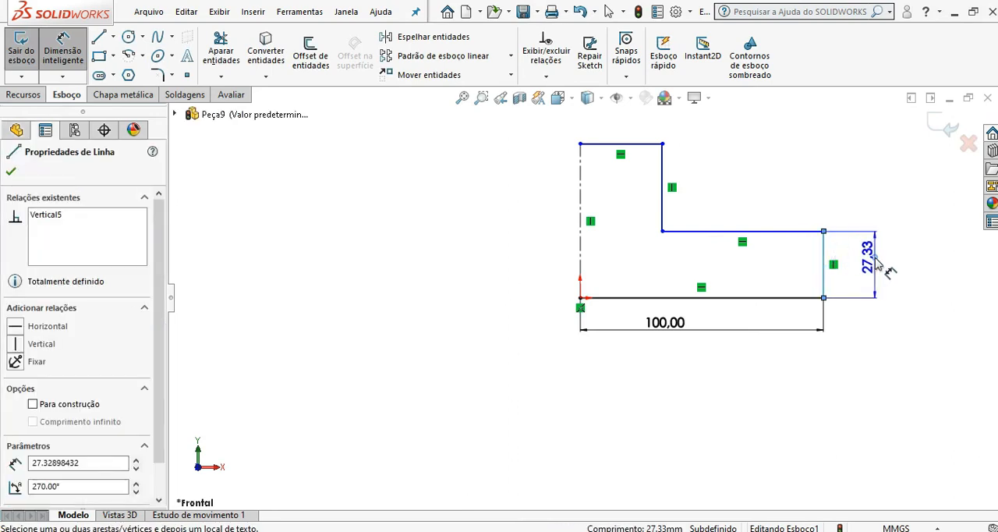
left_click(882, 266)
type("30")
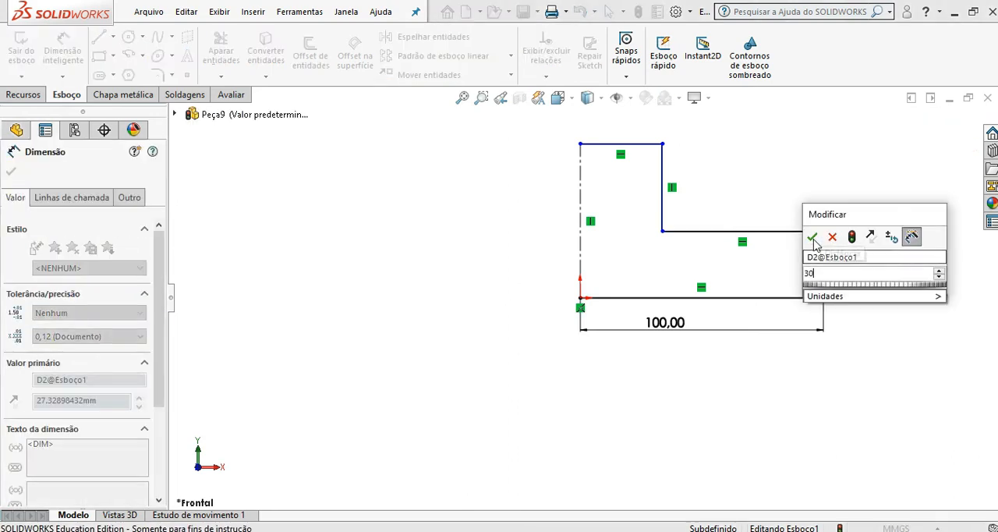
key("Return")
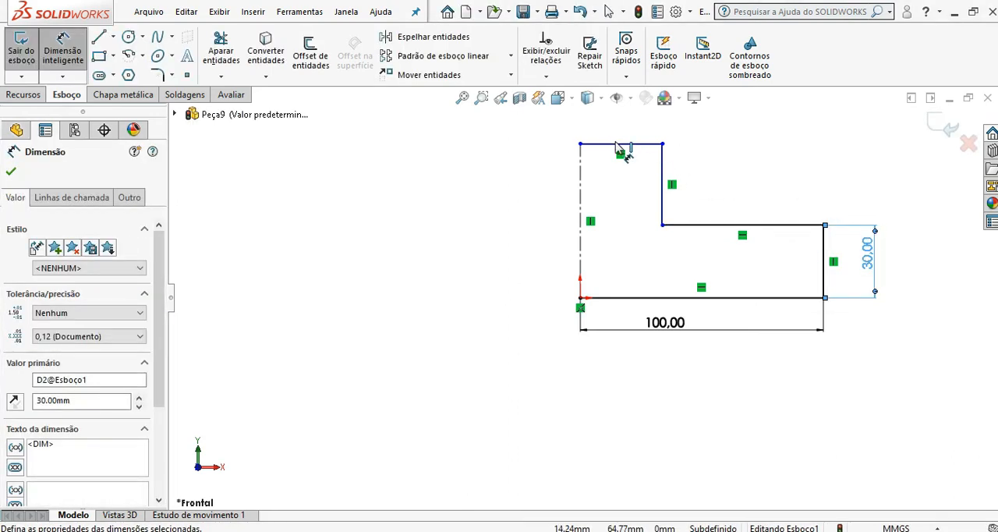
Step: Dimension the profile's uppermost horizontal line at 30 mm and the vertical centreline at 70 mm
left_click(619, 144)
left_click(621, 135)
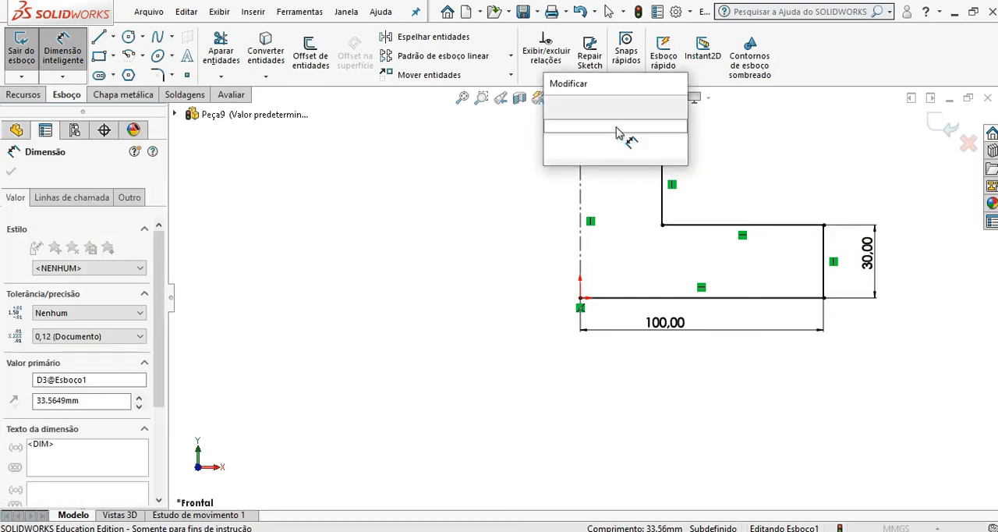
left_click(555, 105)
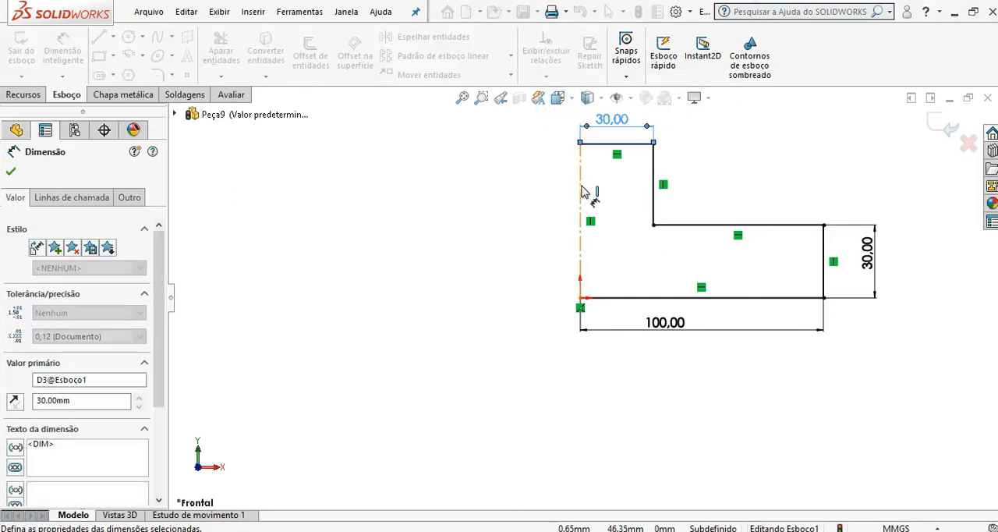
left_click(580, 184)
left_click(535, 196)
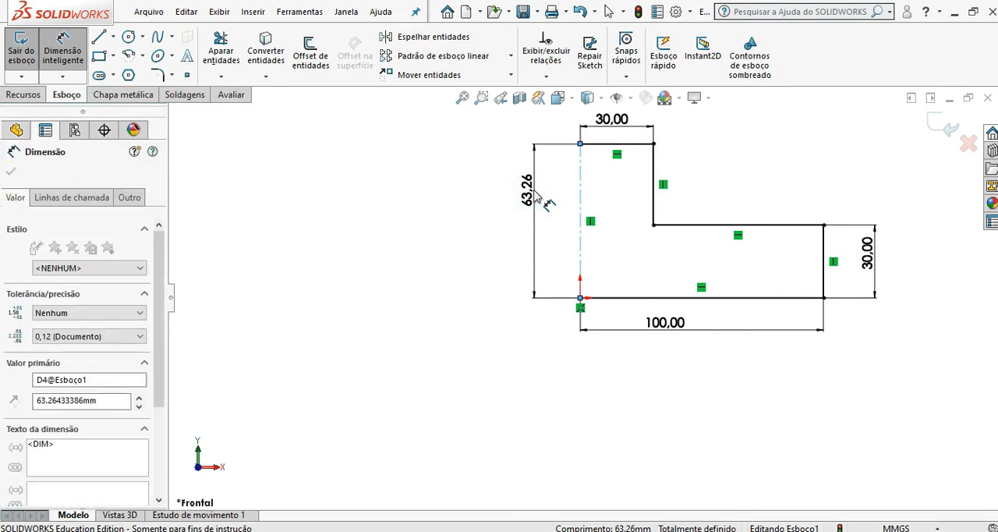
left_click(471, 168)
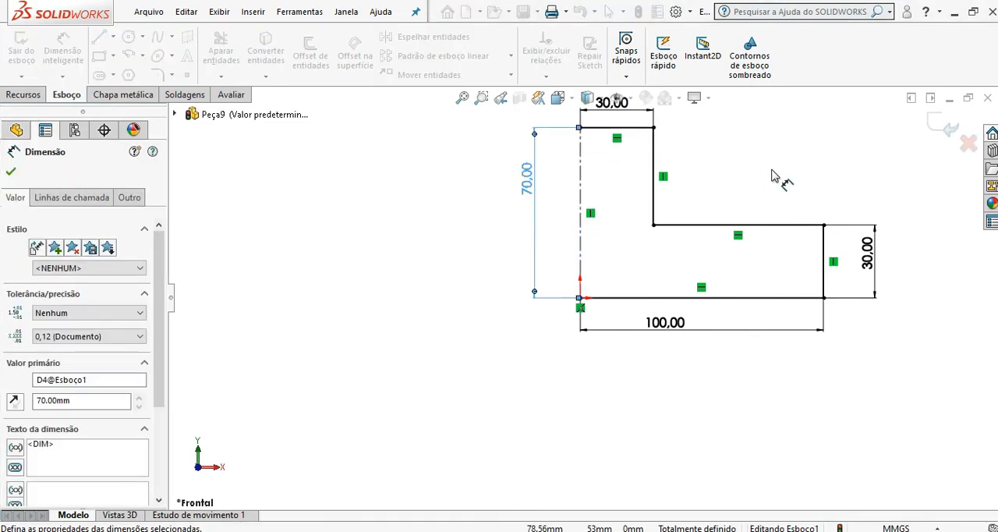
scroll(778, 171, "up", 3)
scroll(781, 172, "down", 6)
scroll(495, 296, "up", 3)
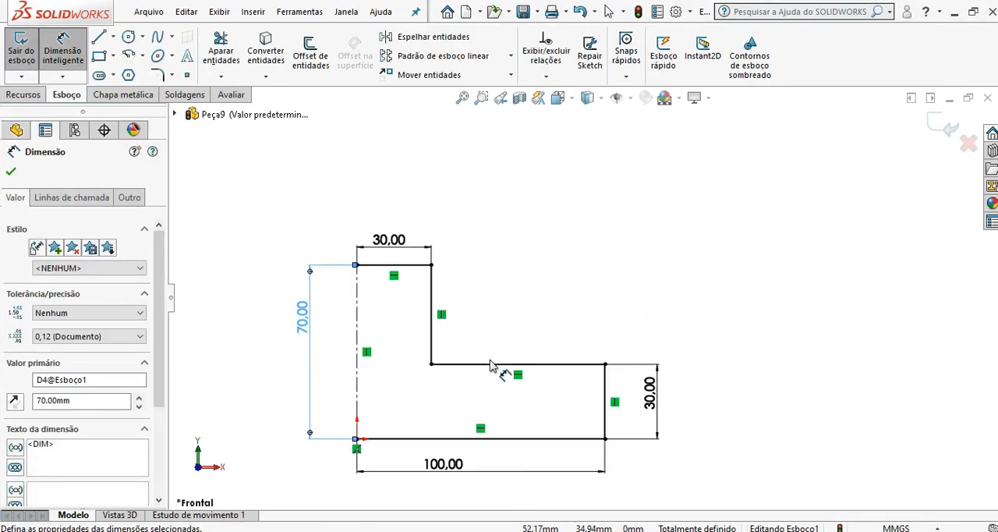
scroll(493, 394, "down", 2)
scroll(495, 398, "up", 4)
scroll(515, 405, "down", 4)
scroll(521, 405, "down", 2)
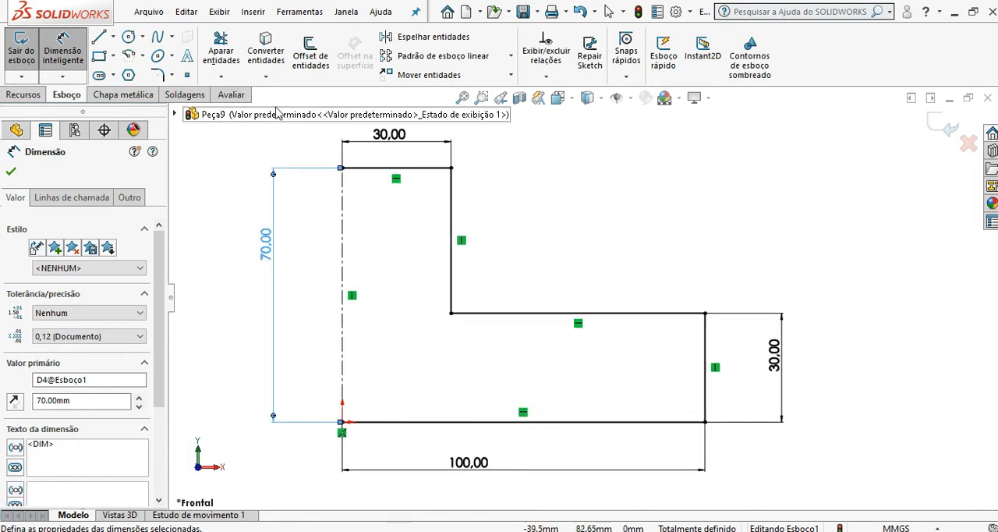
Step: Fillet the profile's upper, inner and outer step corners with a 15 mm sketch radius
left_click(159, 76)
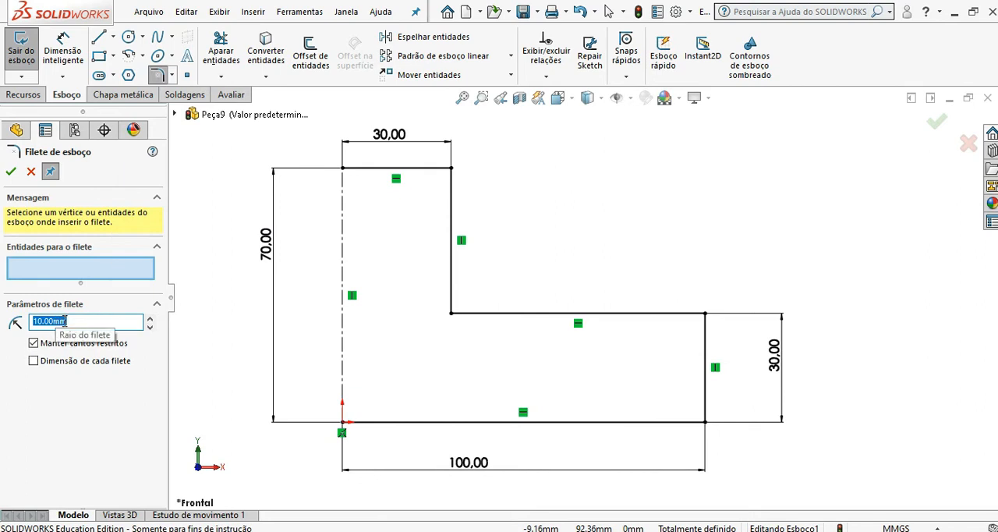
left_click(80, 373)
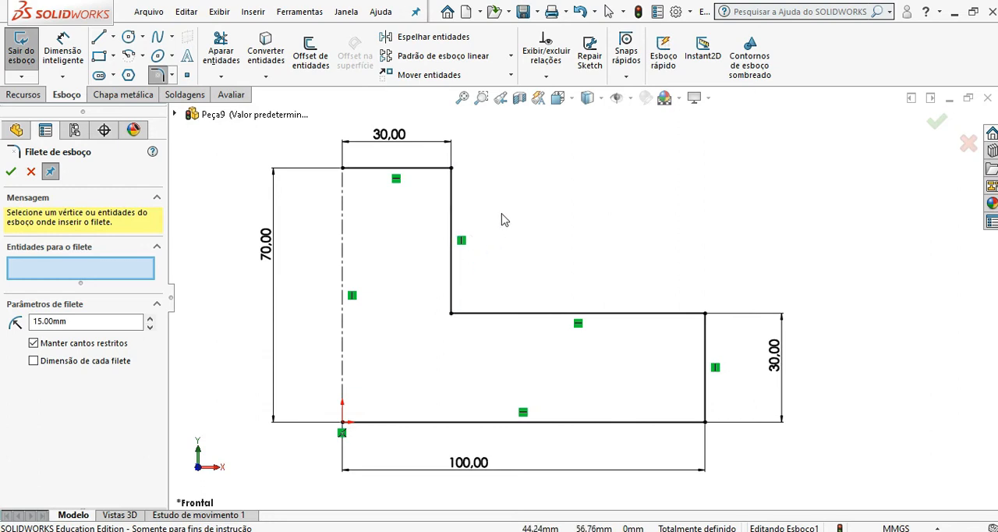
left_click(450, 169)
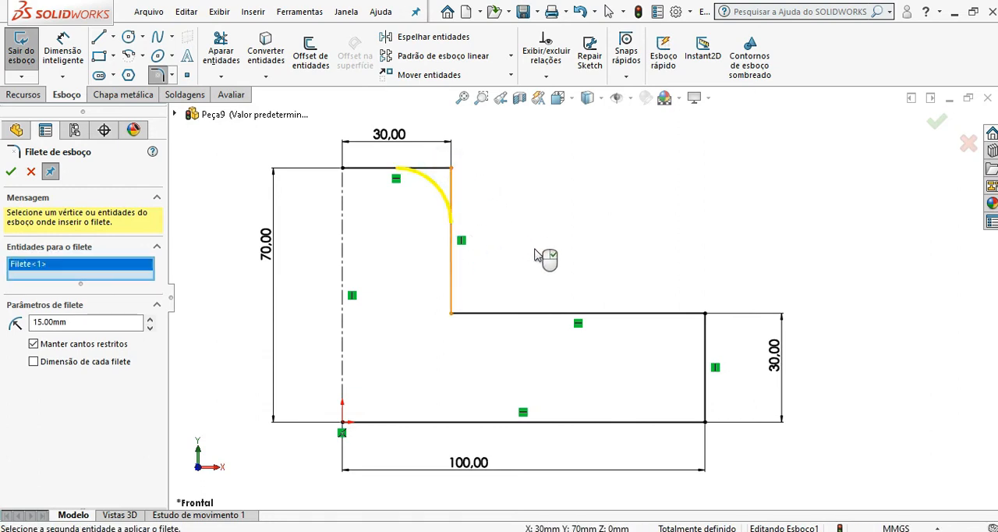
left_click(451, 314)
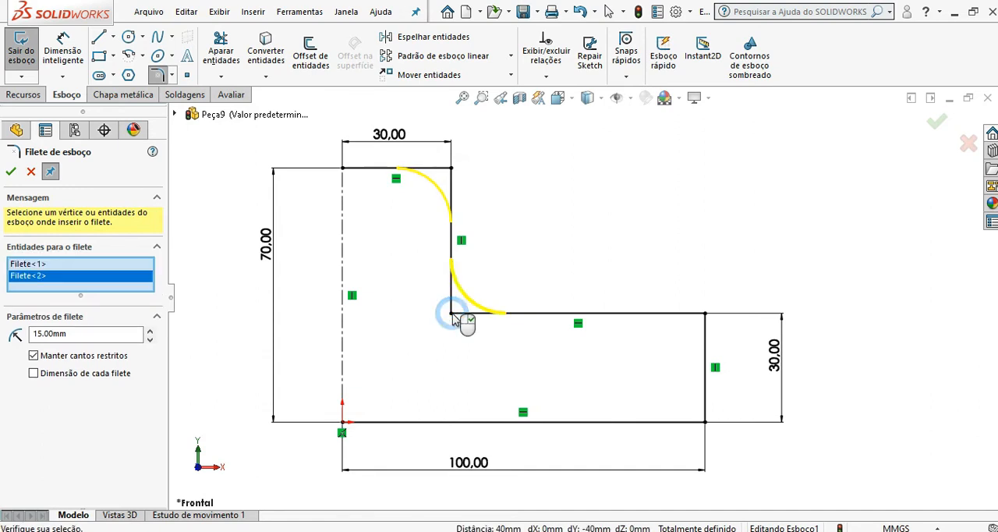
left_click(705, 315)
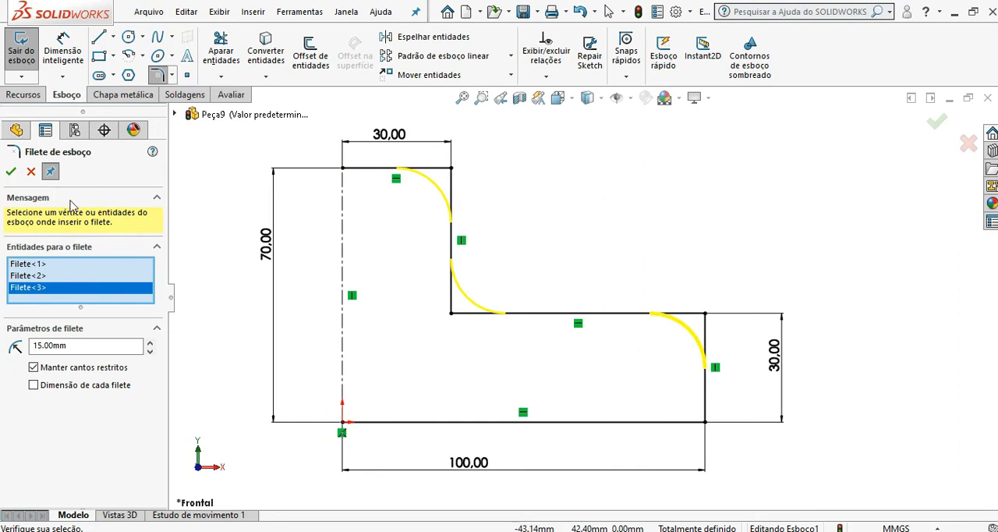
left_click(11, 173)
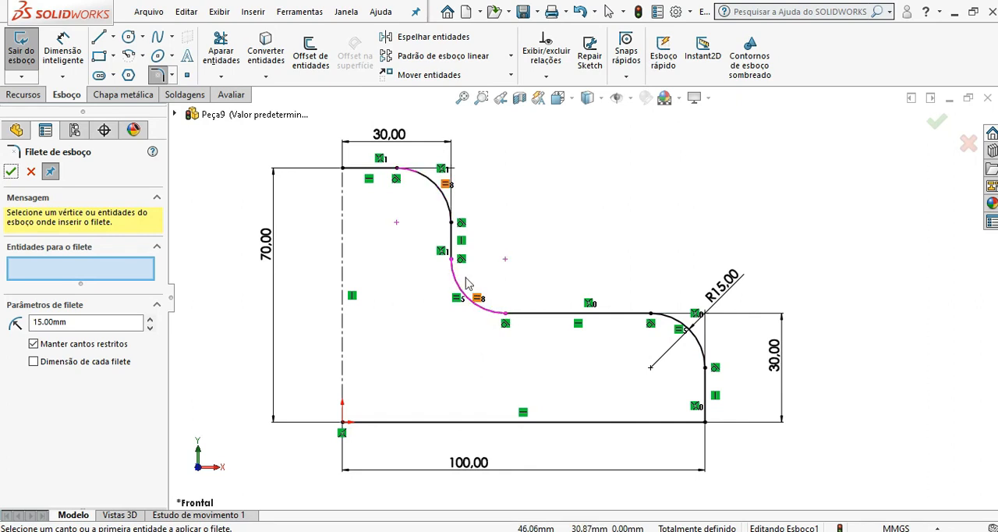
left_click(11, 172)
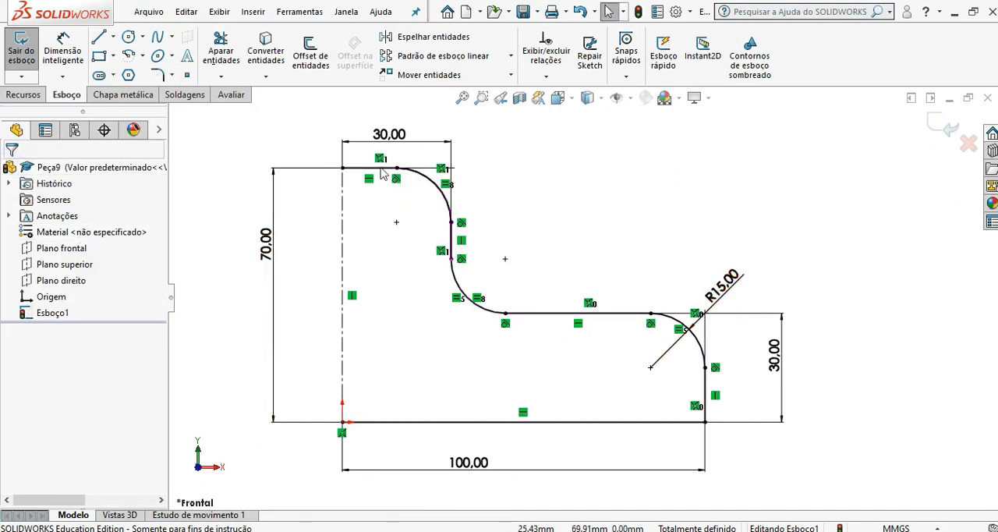
left_click(457, 300)
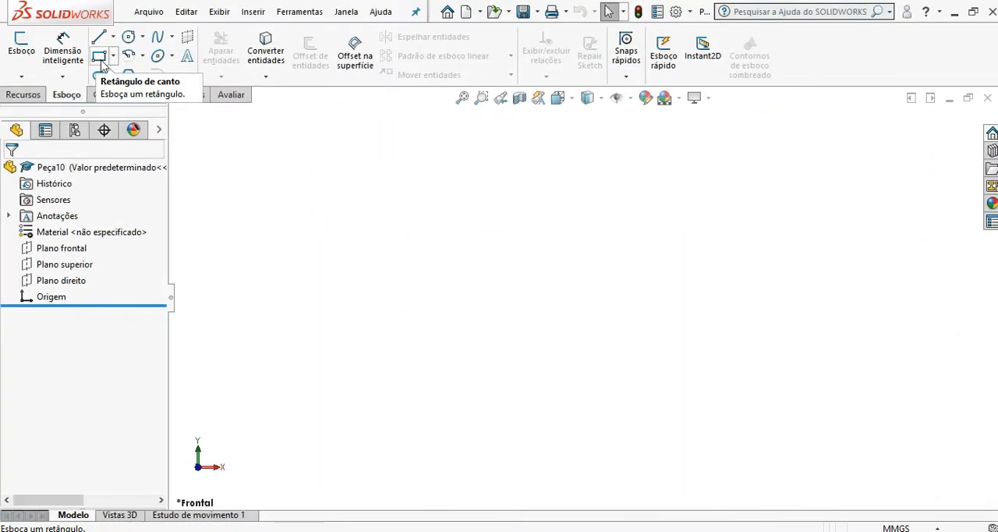
Step: Start a sketch on the front plane and draw a four-sided polygon centred on the origin, with an inscribed circle about 80.5 mm in diameter
left_click(66, 251)
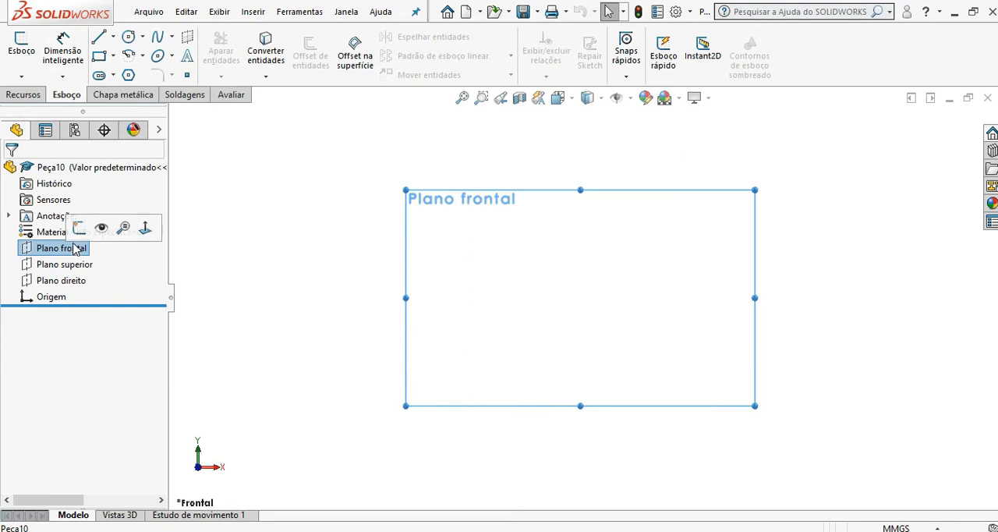
left_click(130, 77)
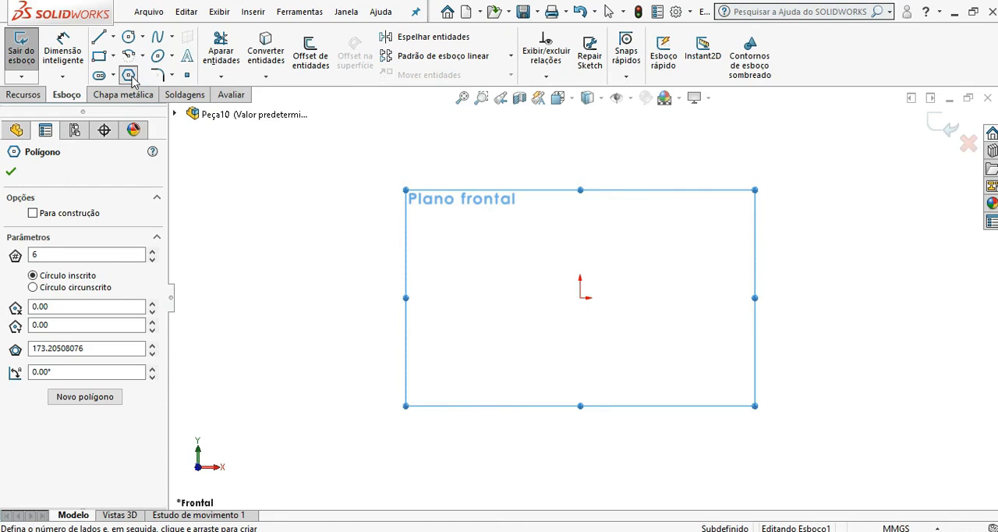
left_click(41, 257)
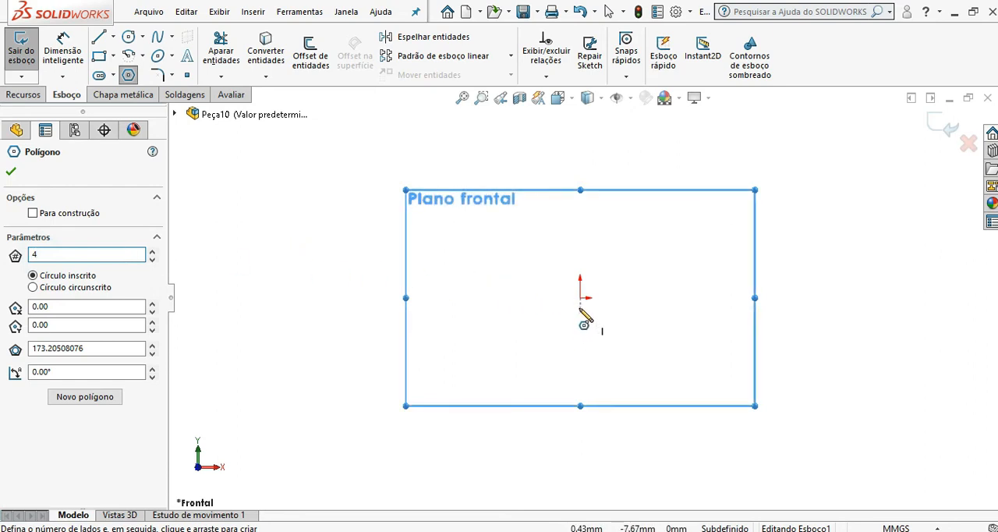
mouse_move(580, 299)
left_mouse_down()
mouse_move(632, 248)
mouse_move(660, 305)
mouse_move(703, 299)
mouse_move(693, 300)
left_mouse_up()
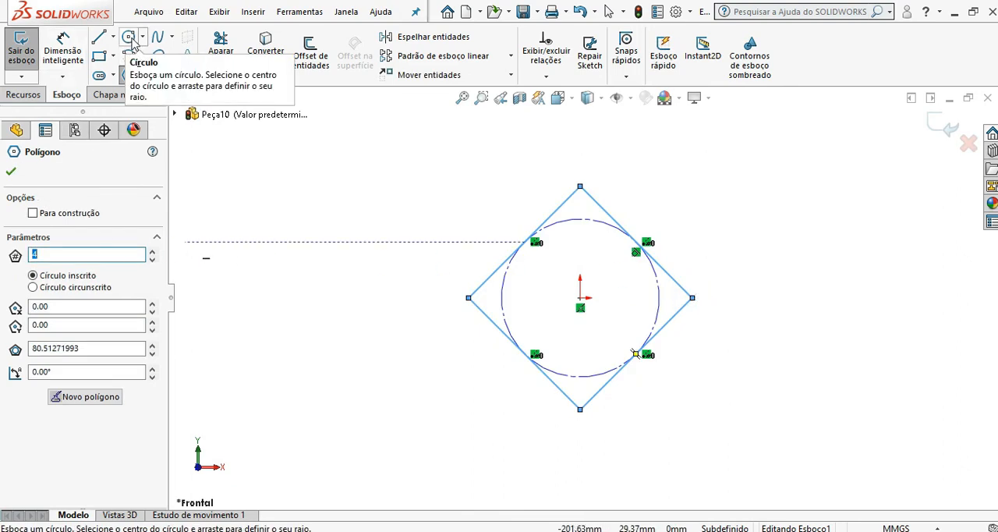
Step: Sketch a circle of about 81 mm radius centred on the origin, surrounding the square
left_click(130, 39)
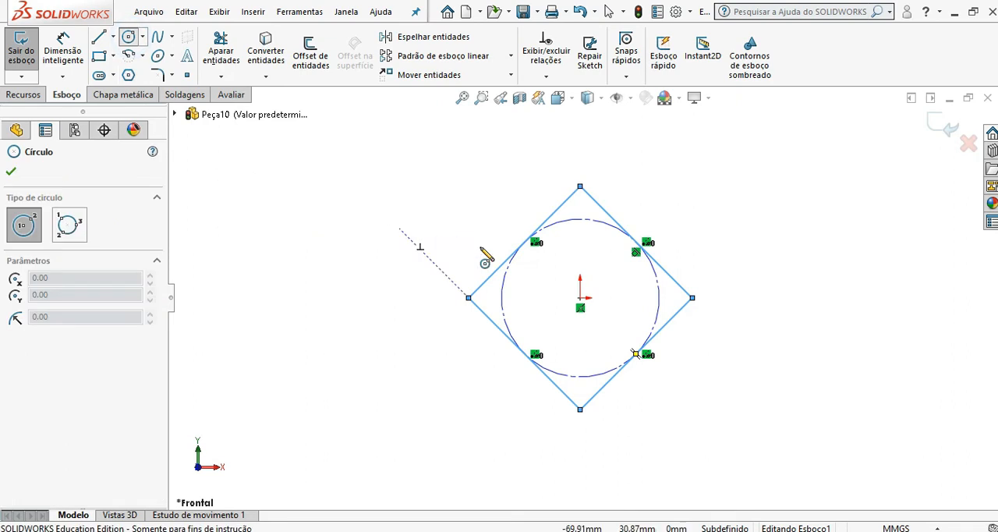
left_click(580, 298)
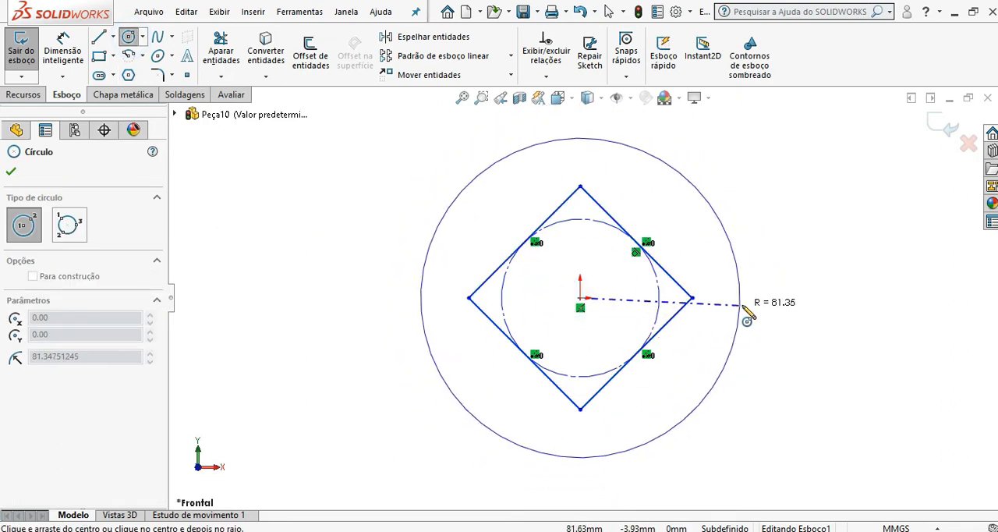
left_click(744, 309)
Step: Dimension the square's upper-right side and set it to 25.4 mm
left_click(68, 50)
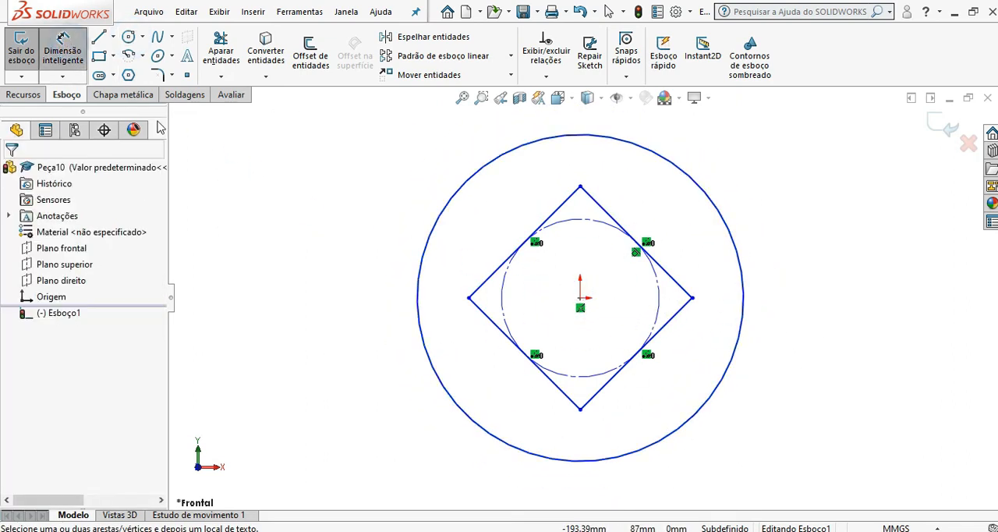
left_click(620, 226)
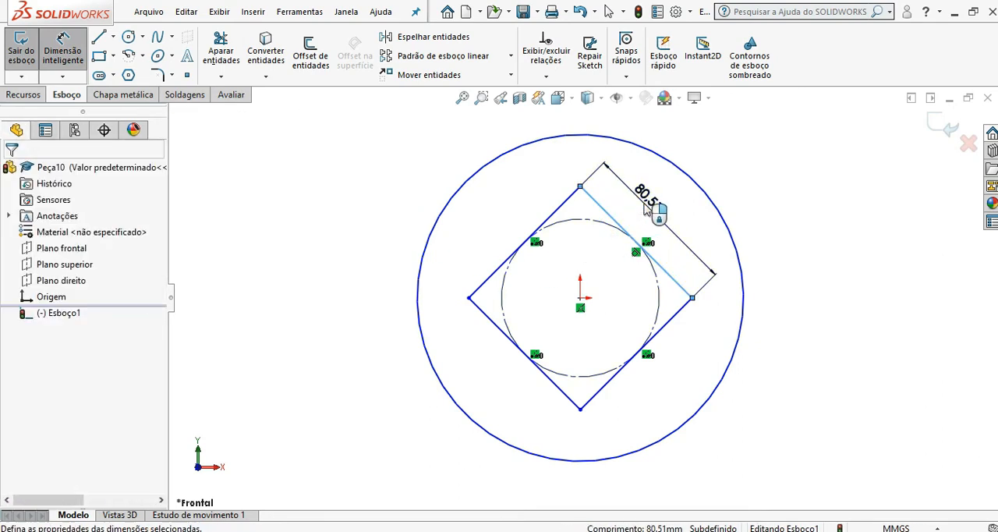
left_click(645, 206)
type("25,4")
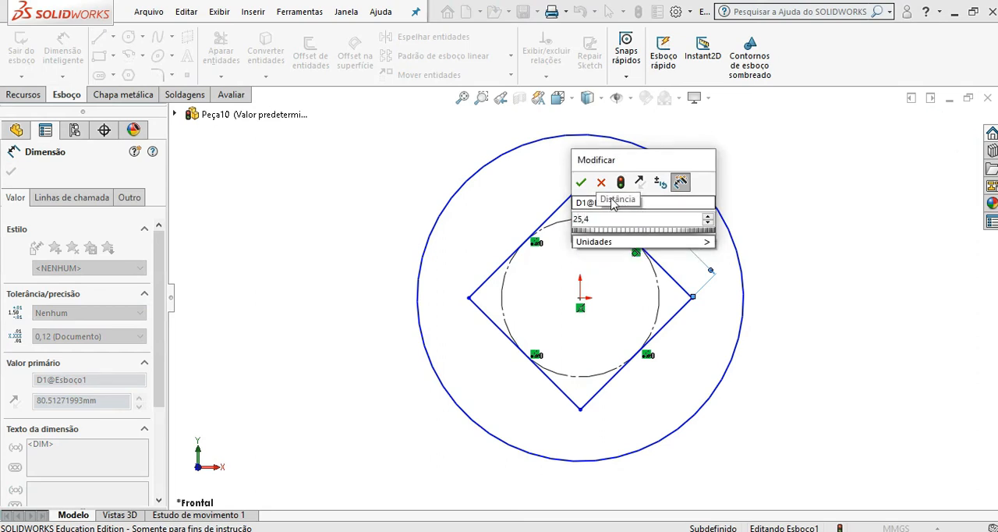
left_click(581, 182)
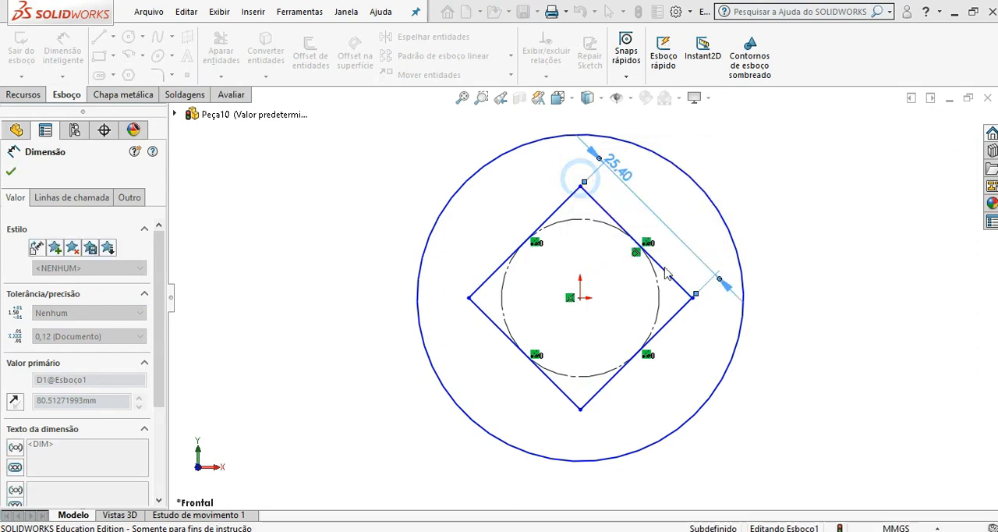
Step: Dimension the outer circle's diameter and set it to 60 mm
left_click(723, 370)
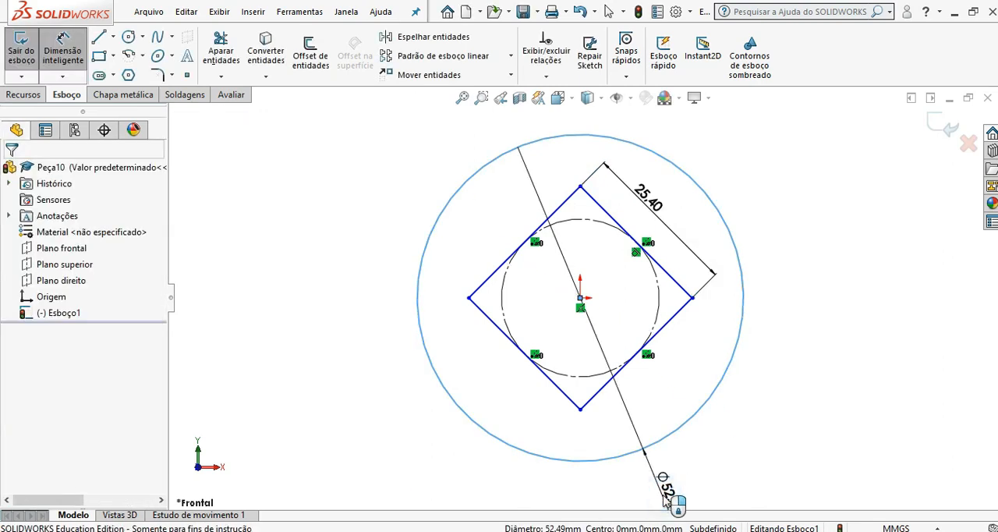
left_click(700, 482)
type("60")
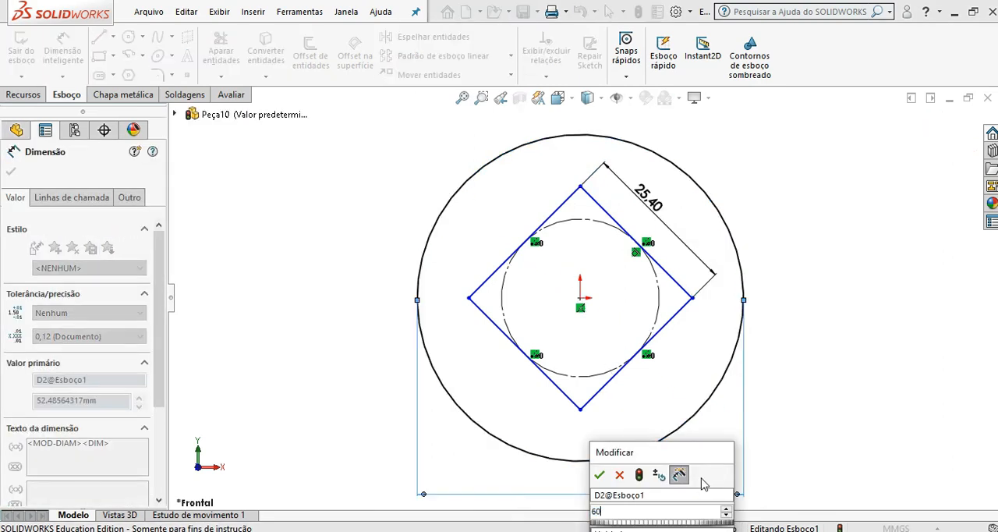
left_click(599, 474)
left_click(14, 171)
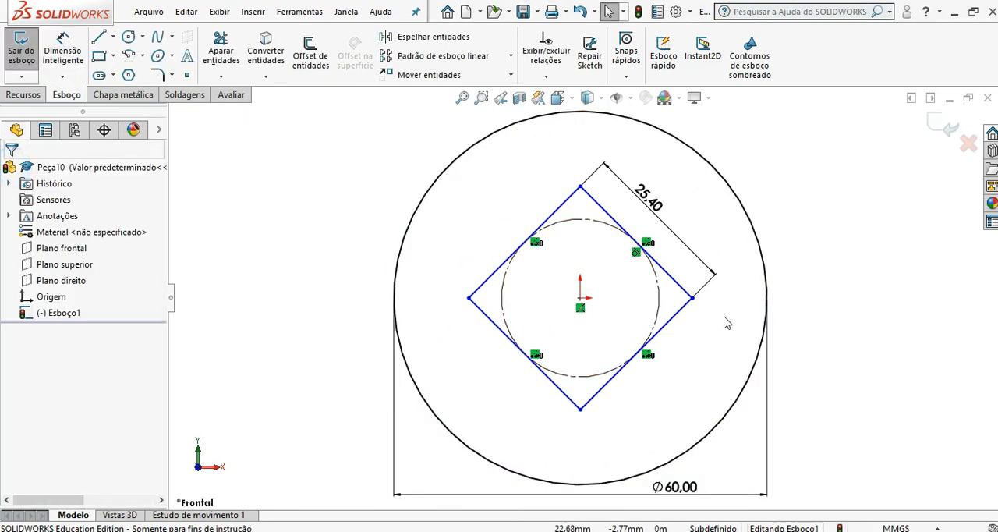
Step: Rotate the square slightly clockwise about its centre by moving its right-hand corner
left_click(767, 327)
left_click_drag(694, 303, 720, 330)
left_click(578, 316)
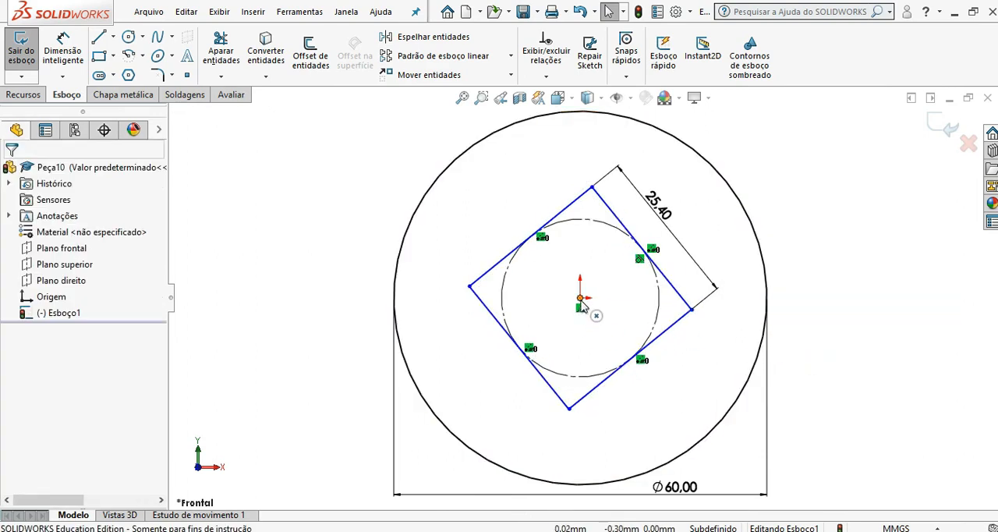
left_click(581, 297)
left_click(691, 310)
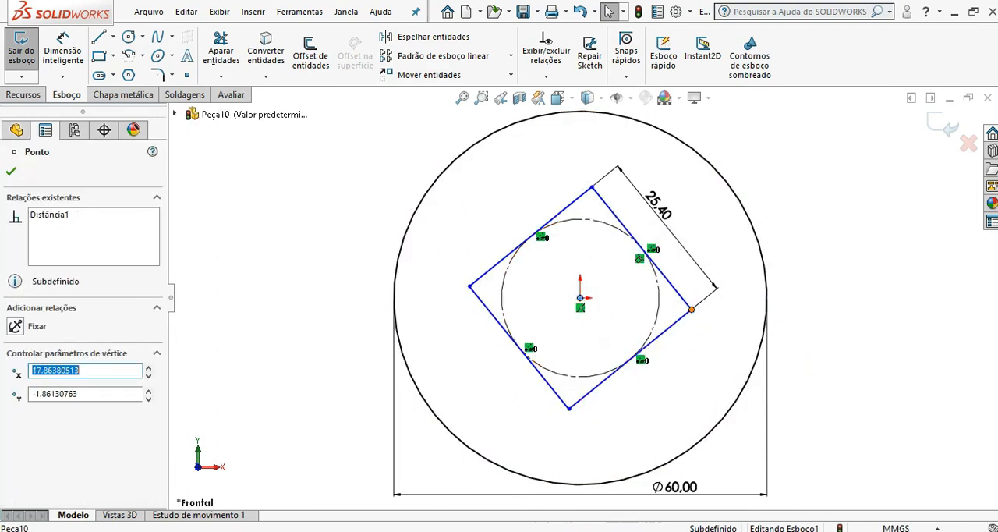
left_click(314, 312)
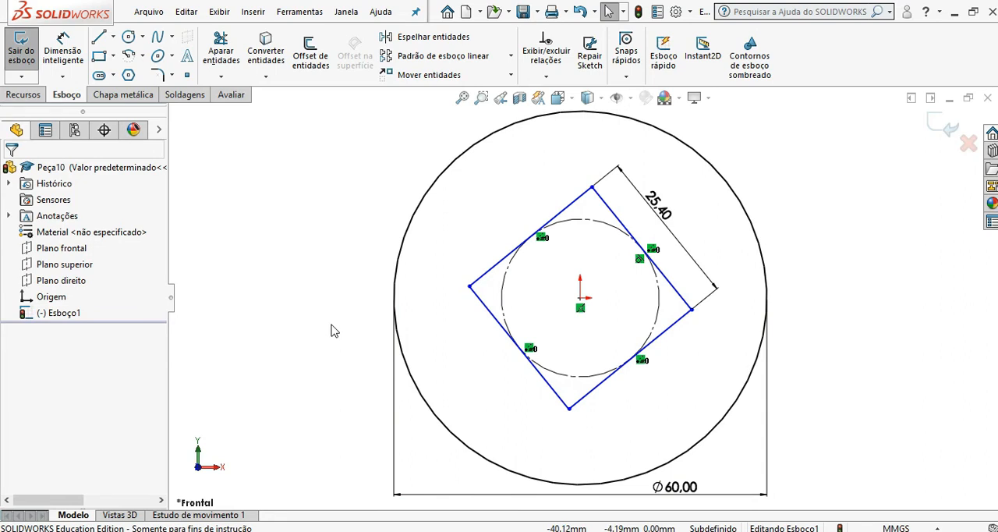
Step: Add a horizontal relation between the square's centre point and its right-hand corner
left_click(580, 298, "ctrl")
left_click(691, 310, "ctrl")
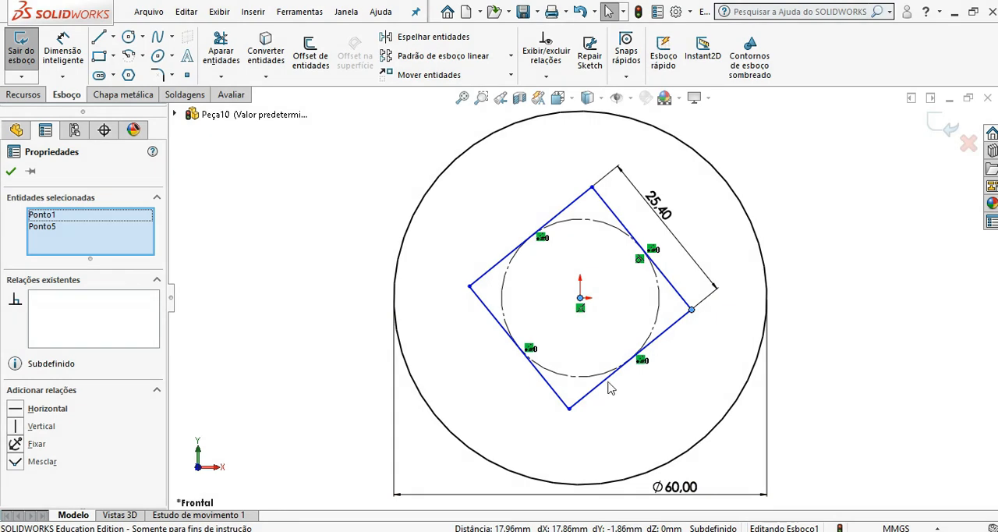
left_click(47, 408)
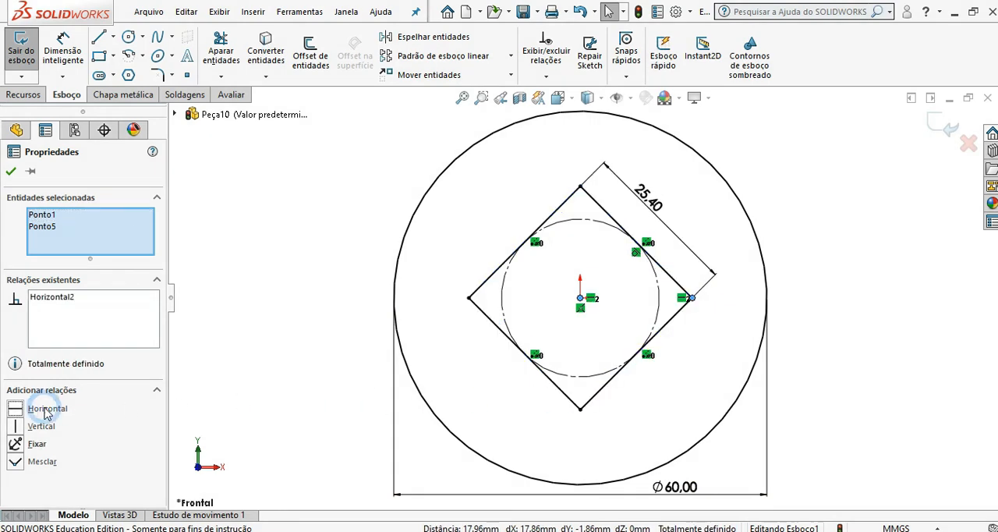
left_click(9, 171)
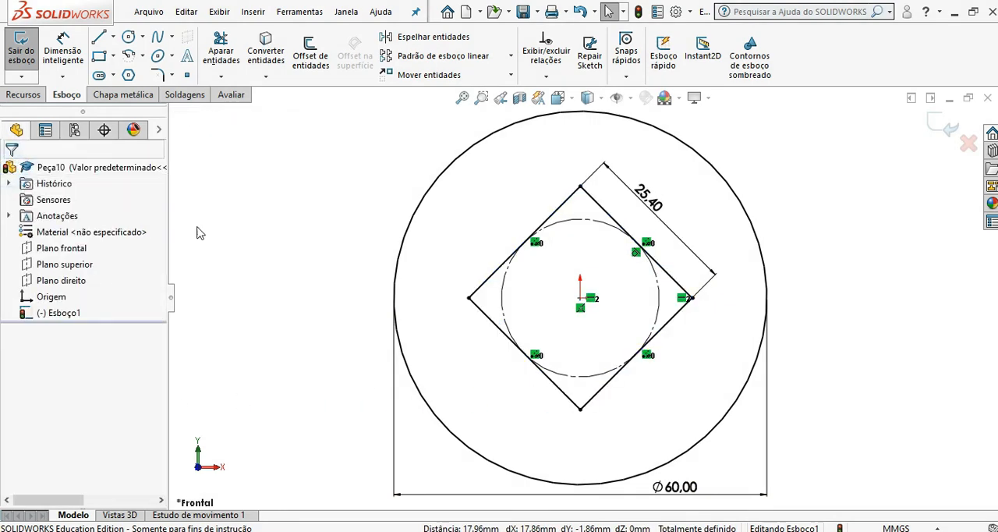
left_click(264, 224)
scroll(425, 243, "down", 1)
scroll(556, 291, "up", 2)
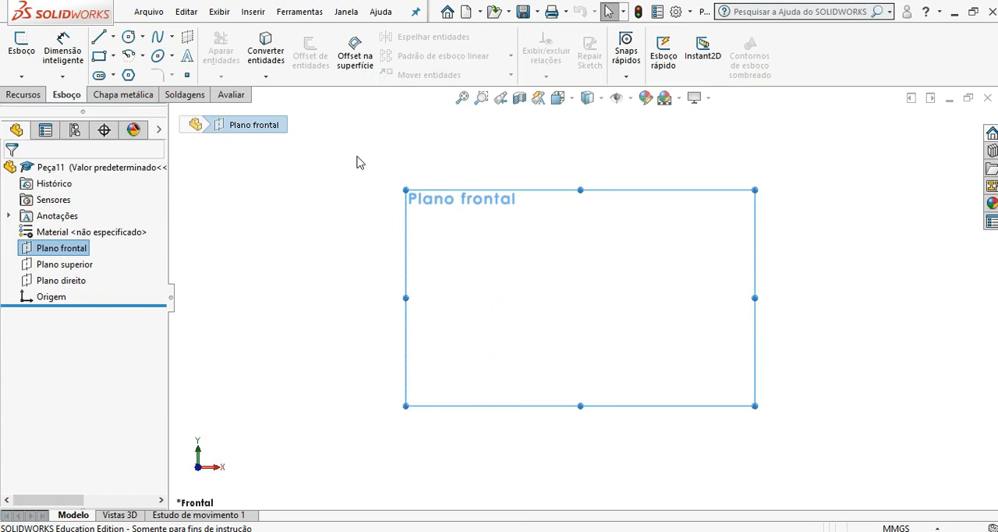
Step: Sketch a centre rectangle on the front plane of the new part, centred on the origin
left_click(113, 56)
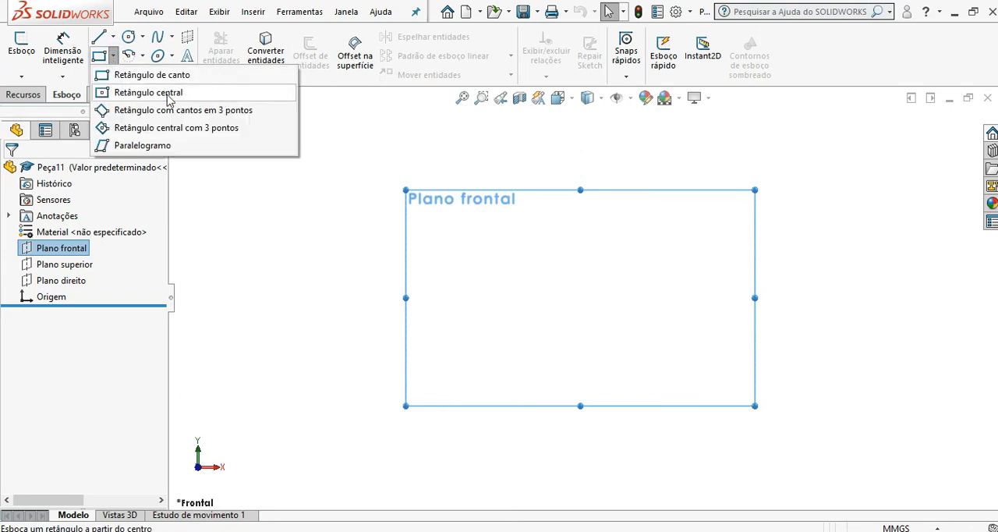
left_click(166, 97)
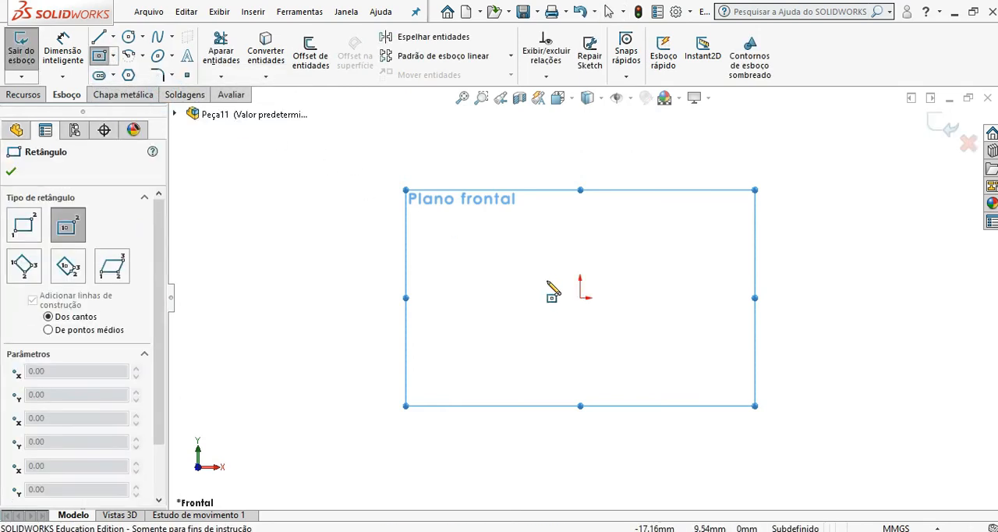
left_click(581, 298)
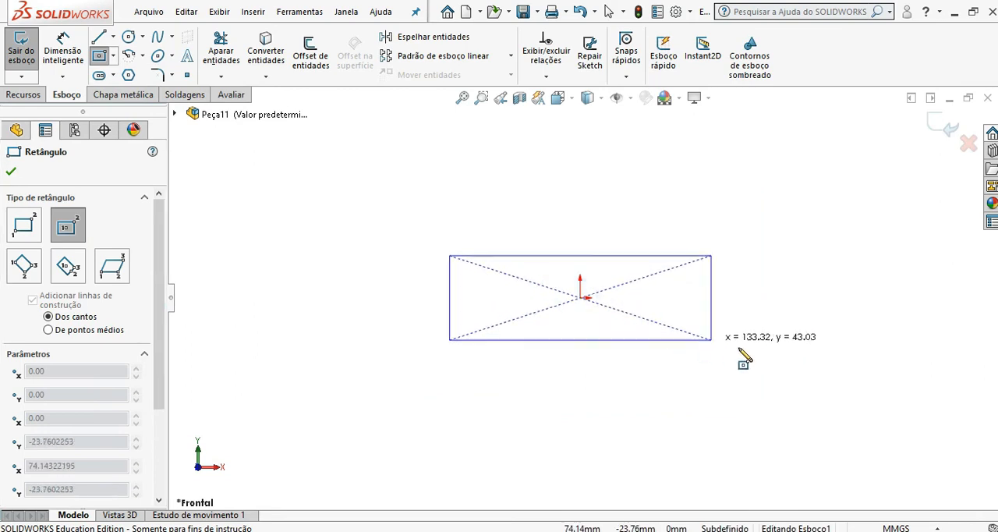
left_click(806, 417)
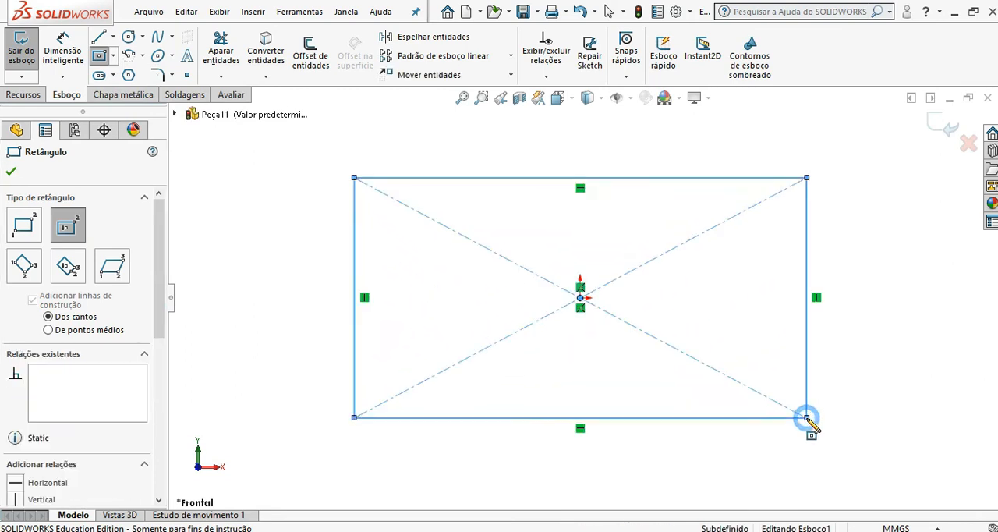
left_click(11, 171)
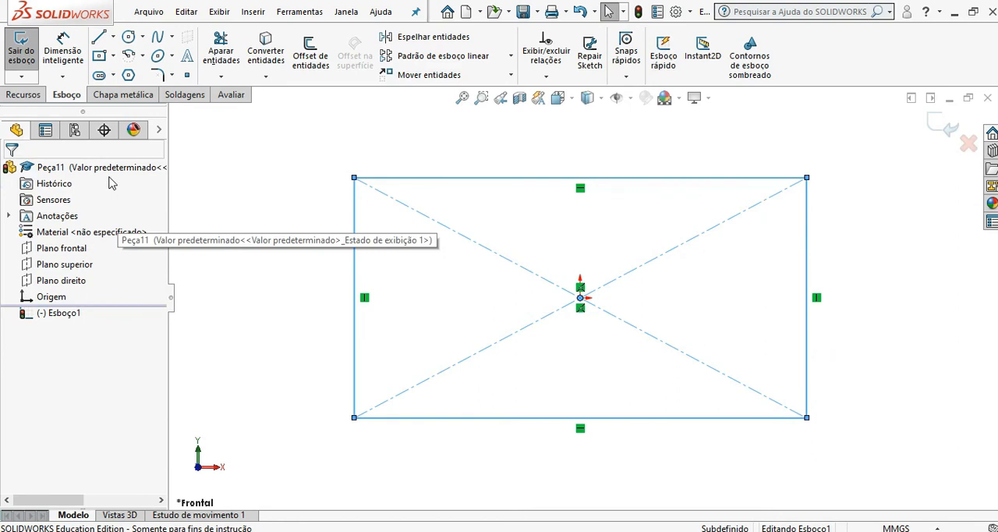
left_click(217, 183)
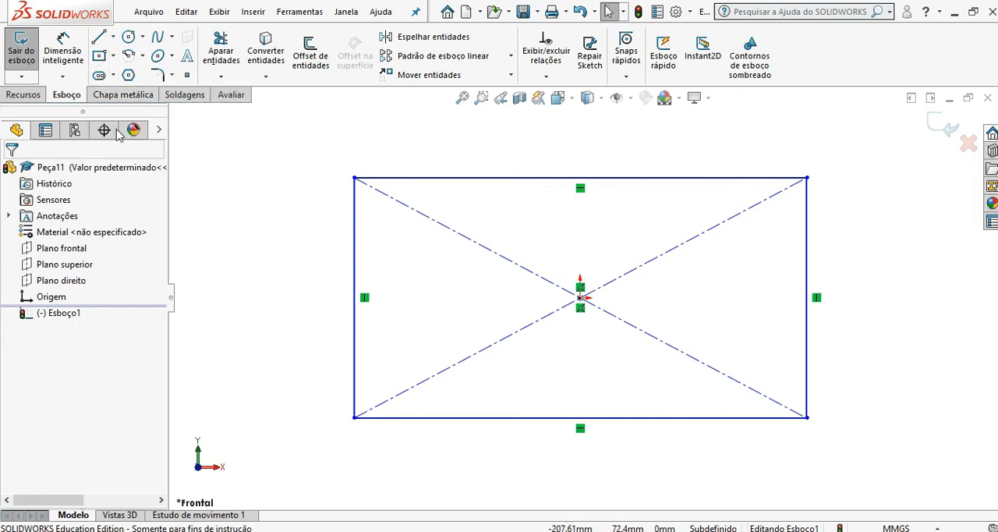
Step: Dimension the rectangle's upper horizontal edge and set its length to 100 mm
left_click(64, 48)
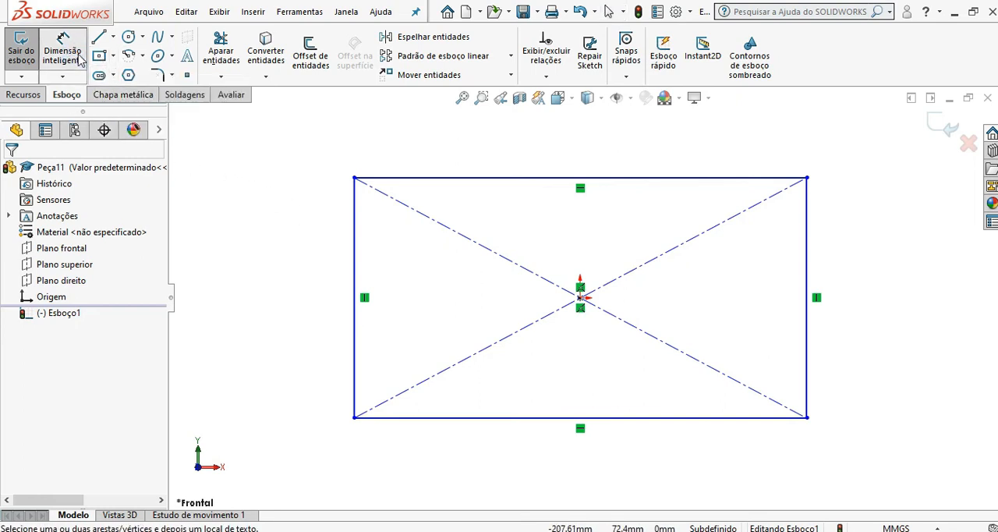
left_click(471, 178)
left_click(480, 150)
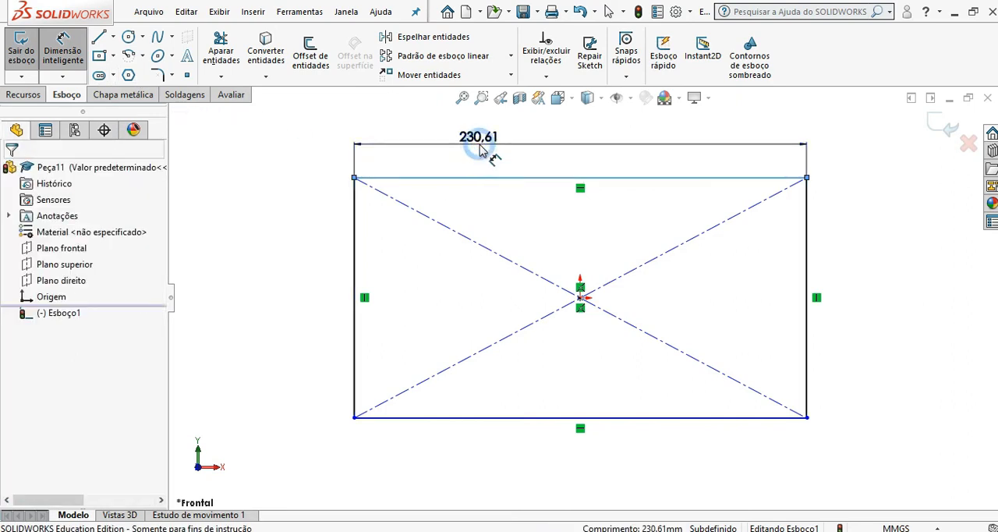
type("100")
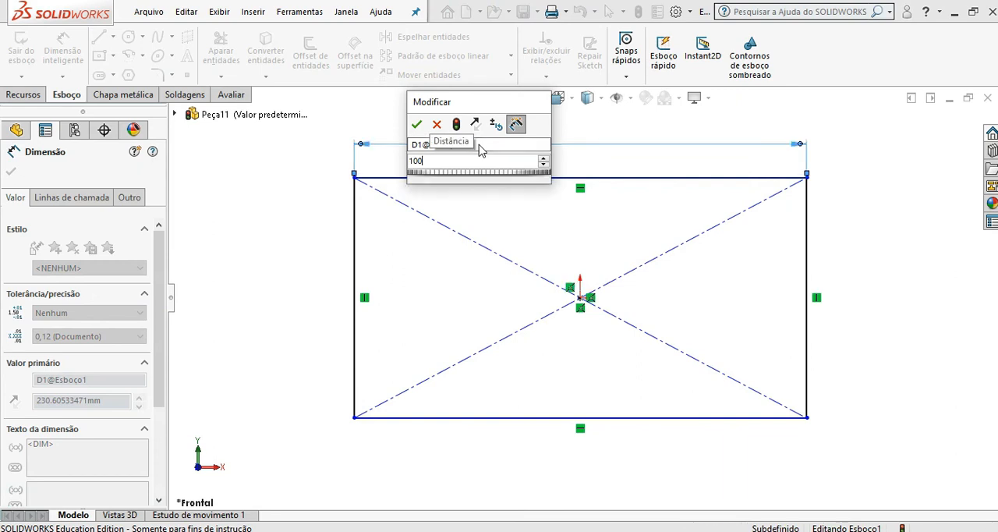
key("Return")
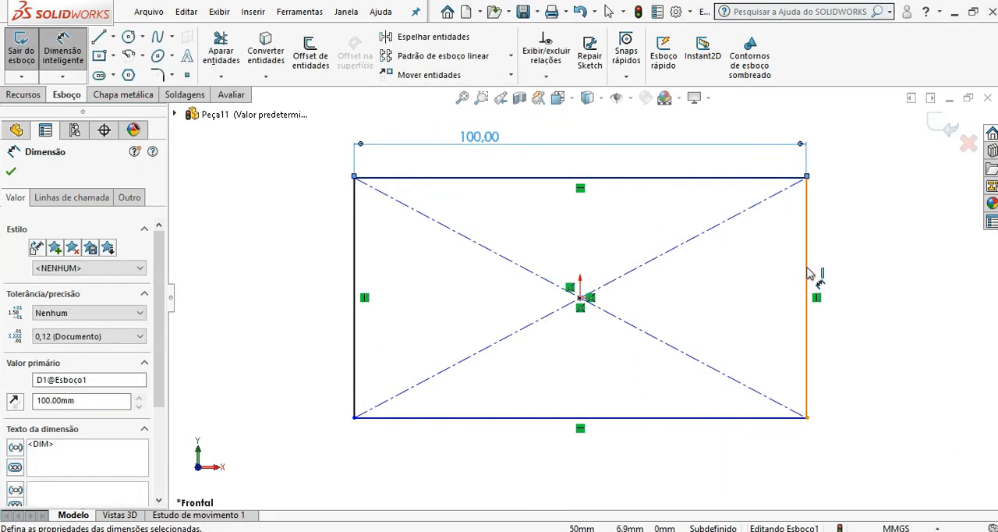
Step: Dimension the rectangle's right vertical edge and set its height to 60 mm
left_click(807, 269)
left_click(858, 273)
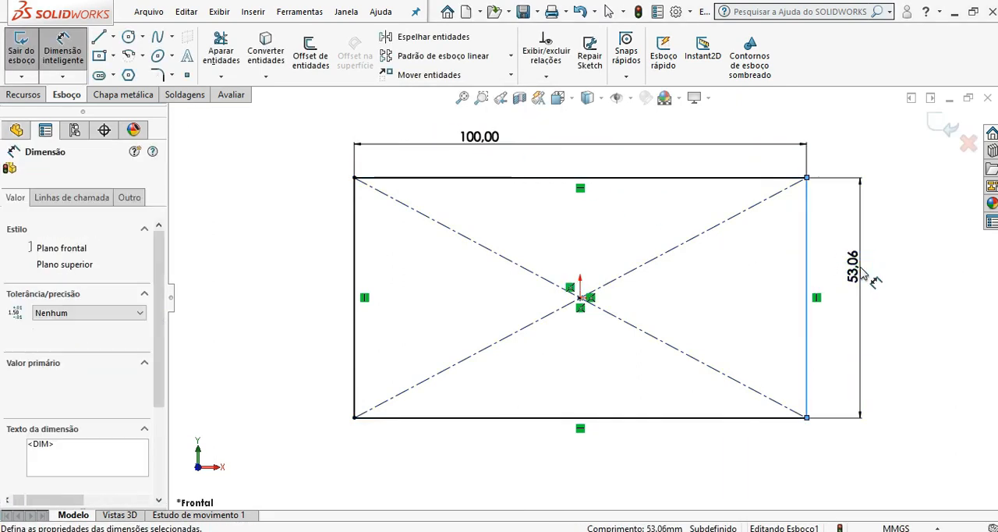
left_click(796, 246)
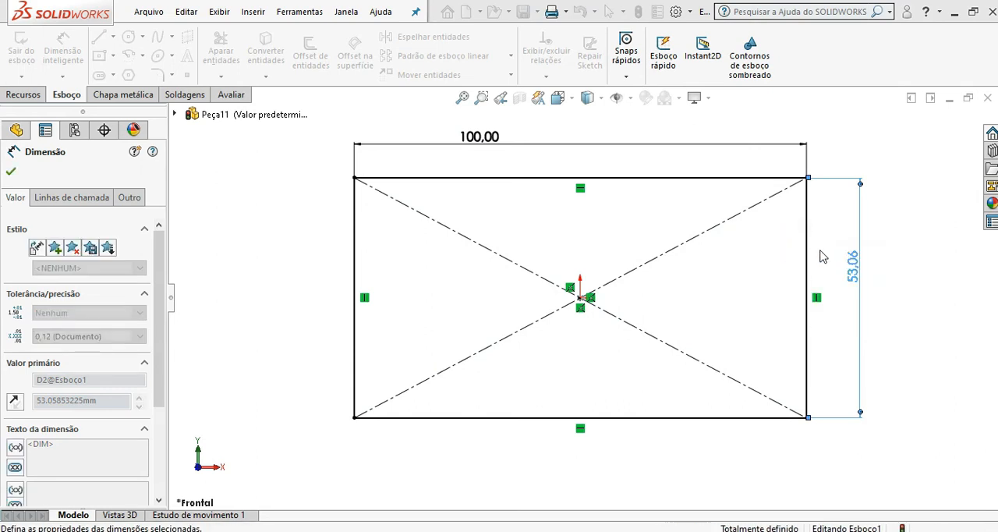
left_click(11, 170)
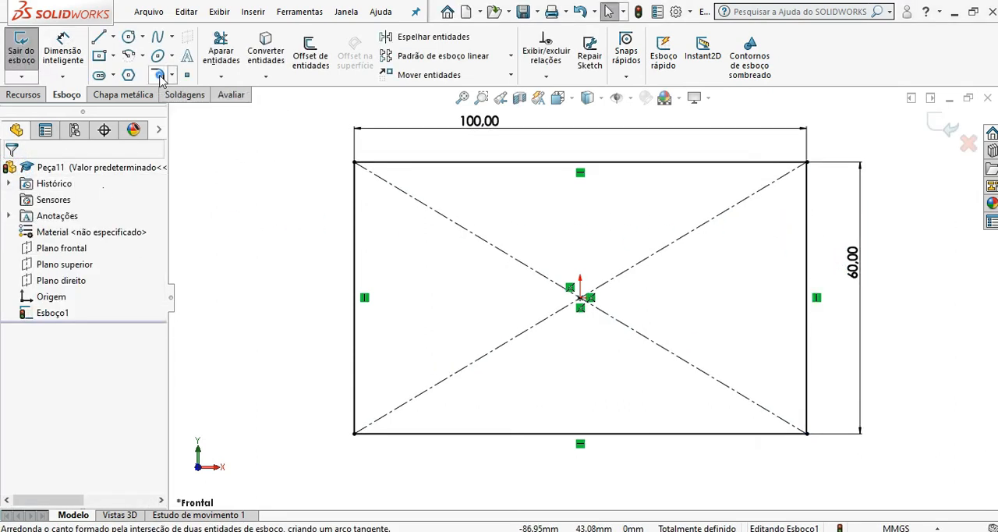
Step: Round all four corners of the rectangle with 15 mm sketch fillets
left_click(159, 75)
type("15")
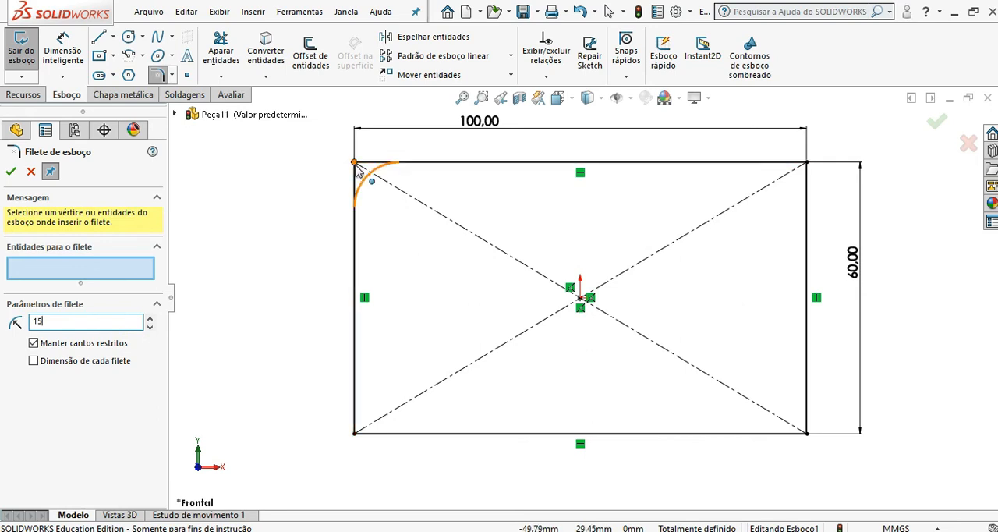
left_click(355, 164)
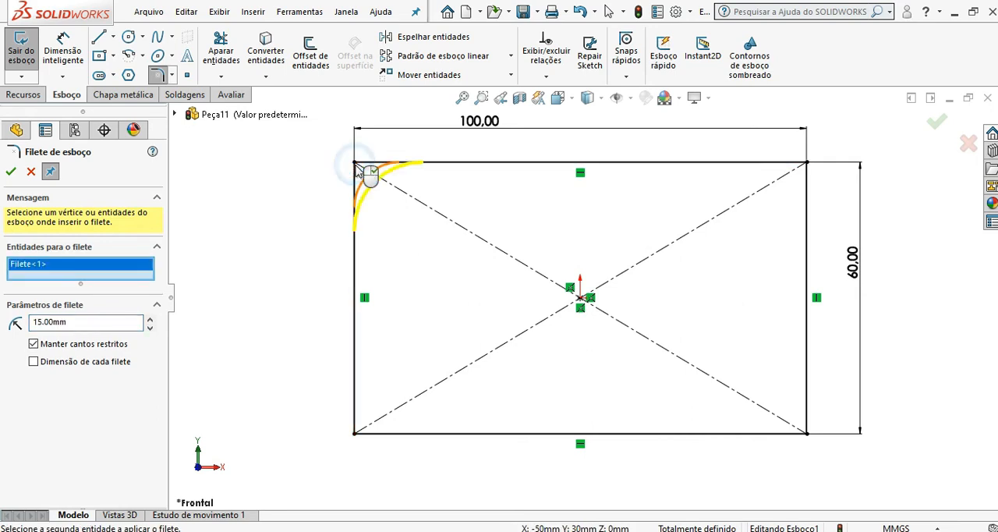
left_click(807, 163)
left_click(808, 434)
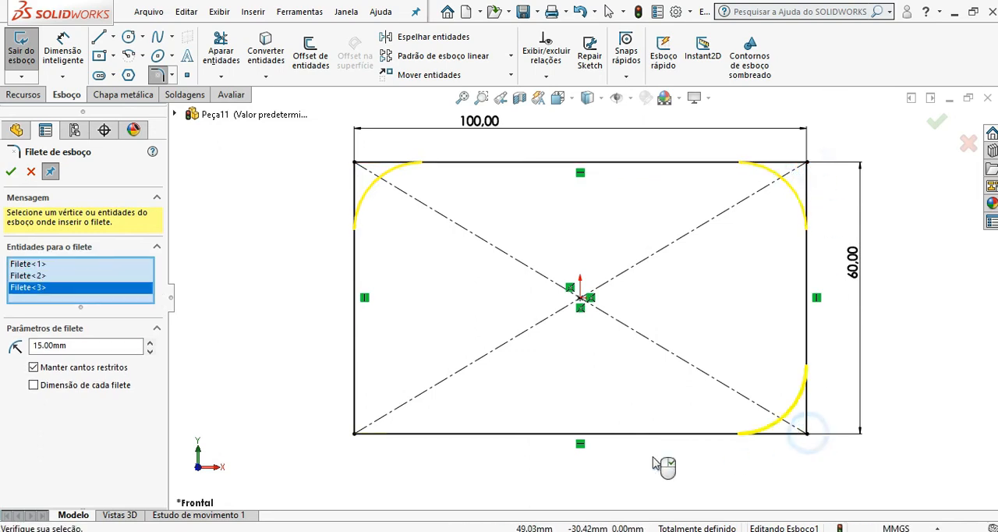
left_click(354, 437)
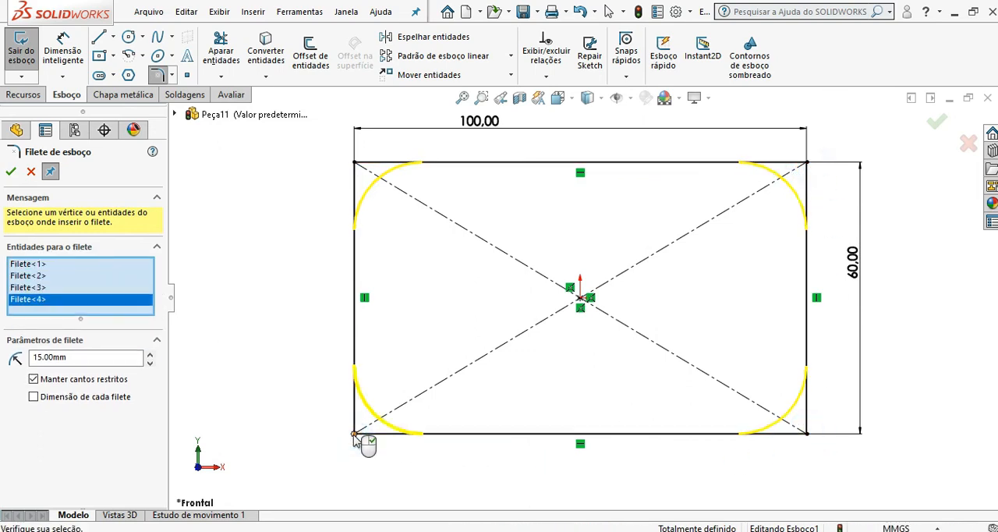
left_click(10, 172)
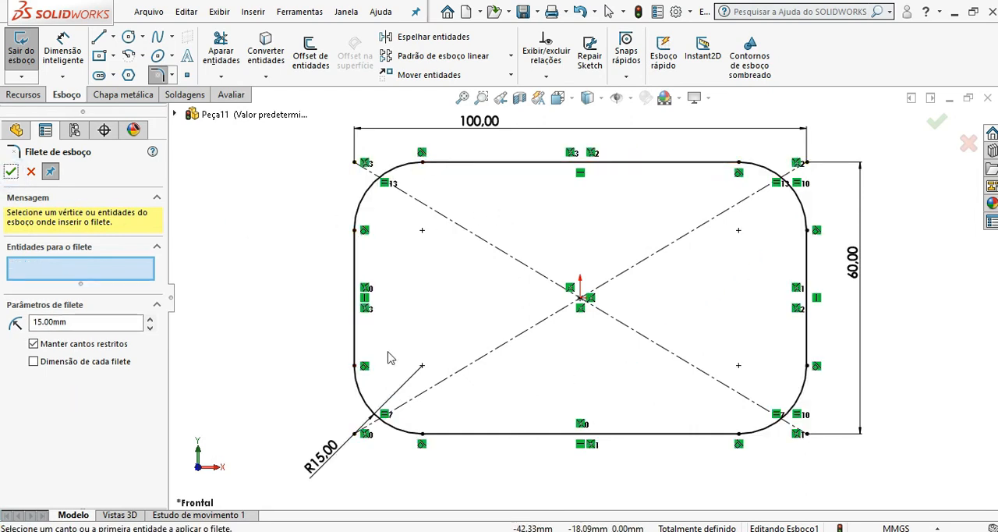
left_click(10, 172)
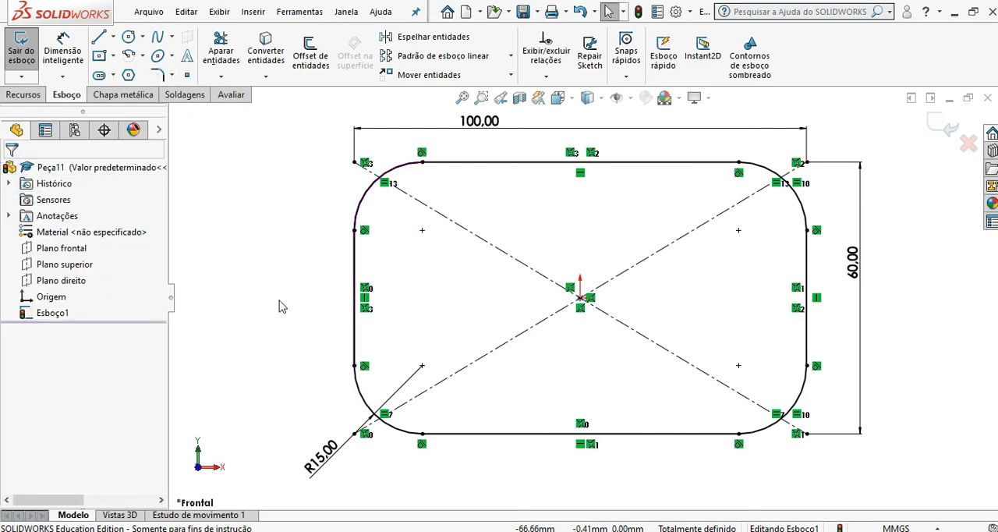
Step: Offset the rounded rectangle's complete outline, selecting the connected chain from its upper edge
left_click(313, 62)
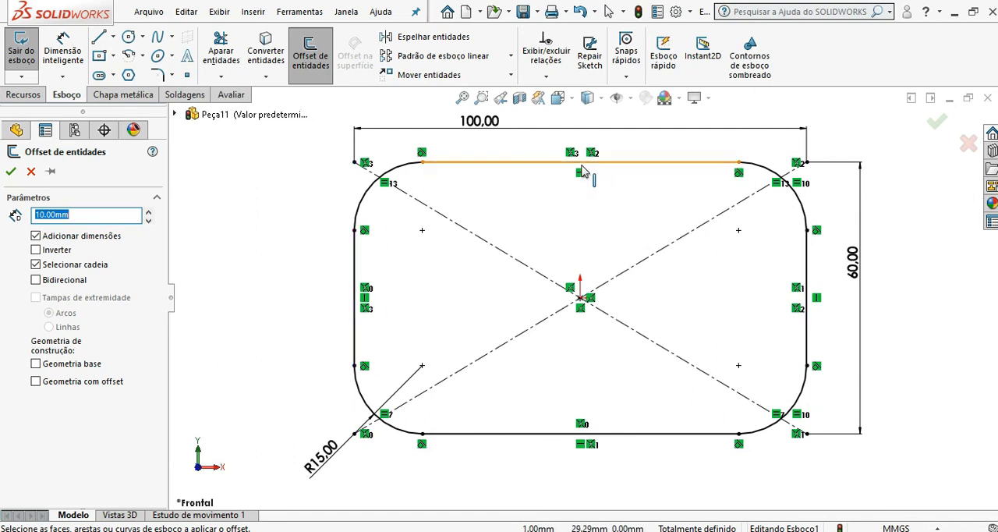
left_click(539, 163)
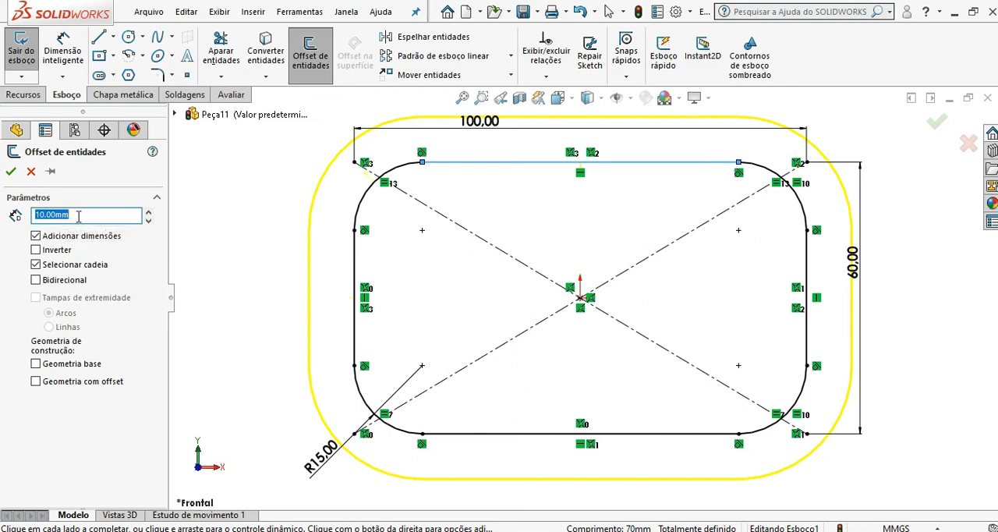
Step: Set the offset distance of the rounded rectangle's outline to 15 mm
left_click_drag(78, 217, 19, 219)
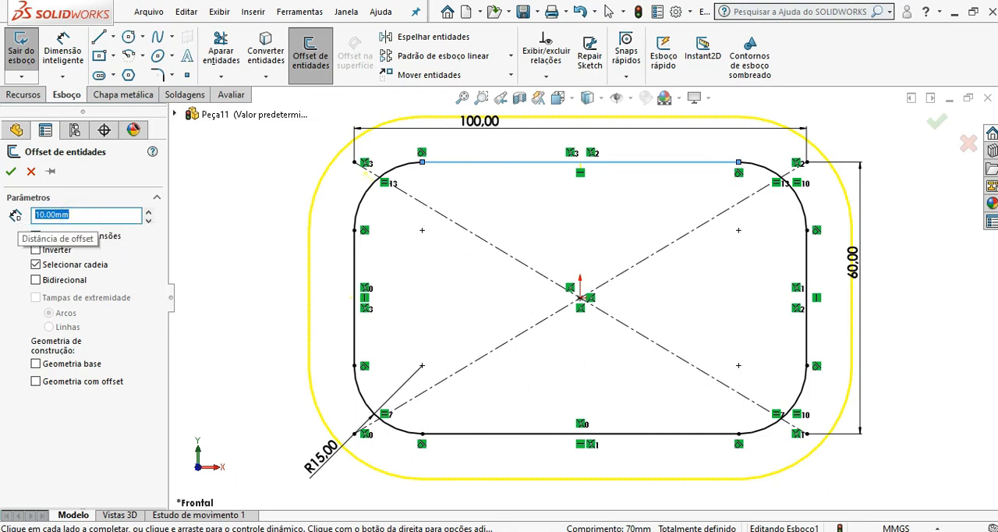
type("15")
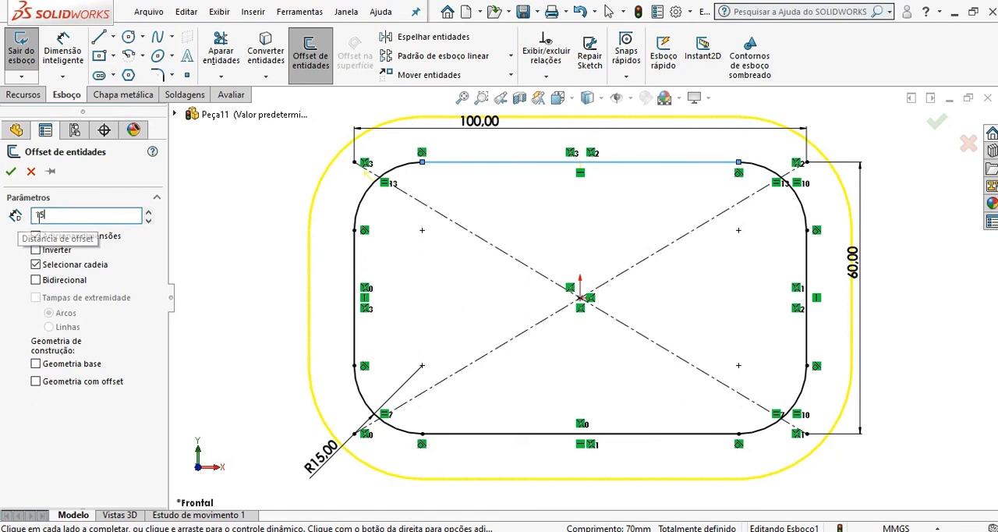
key("Return")
left_click(91, 198)
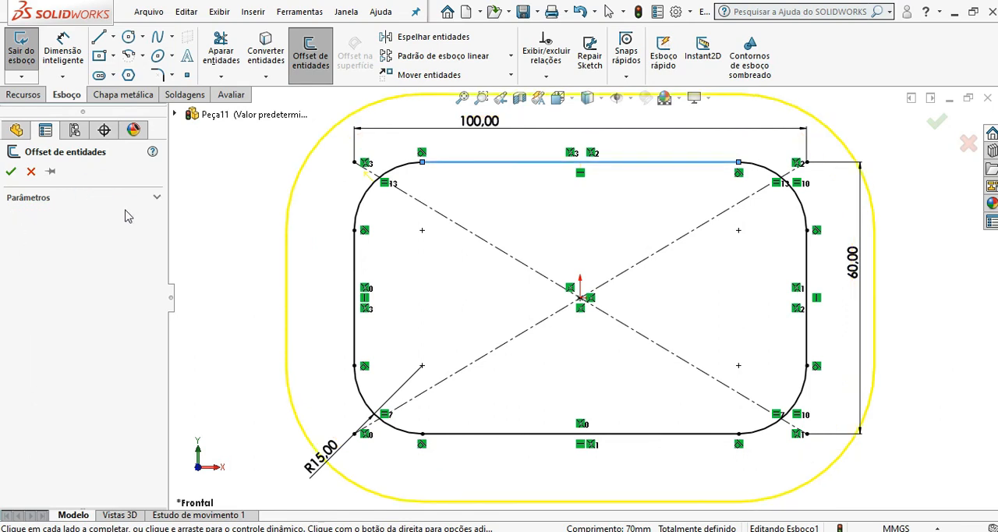
left_click(153, 199)
Step: Set the offset distance of the rounded rectangle's outline to 10 mm
left_click_drag(71, 216, 17, 219)
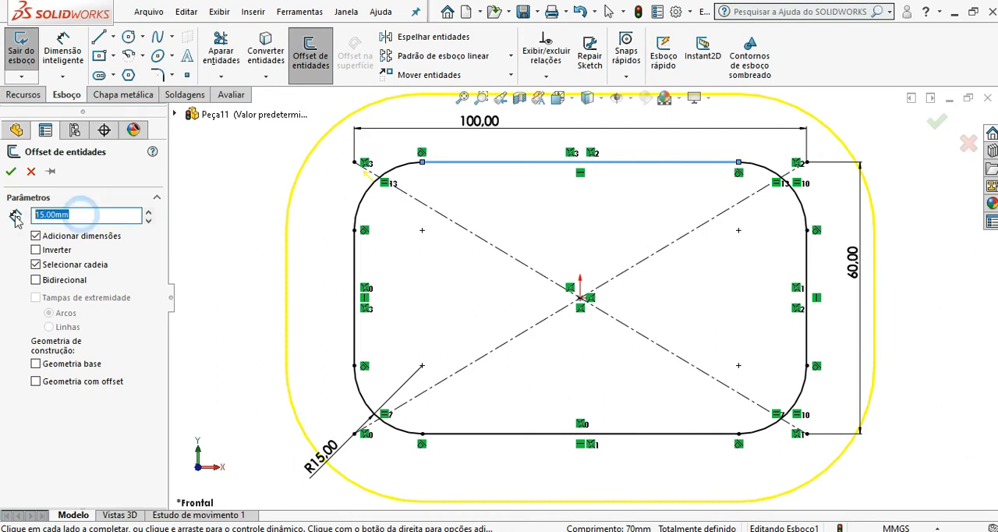
type("10")
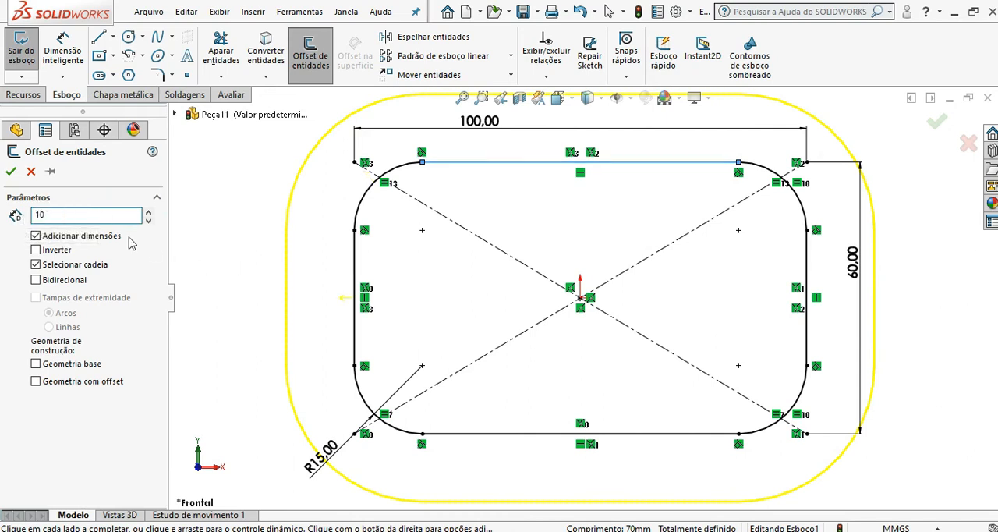
left_click(452, 282)
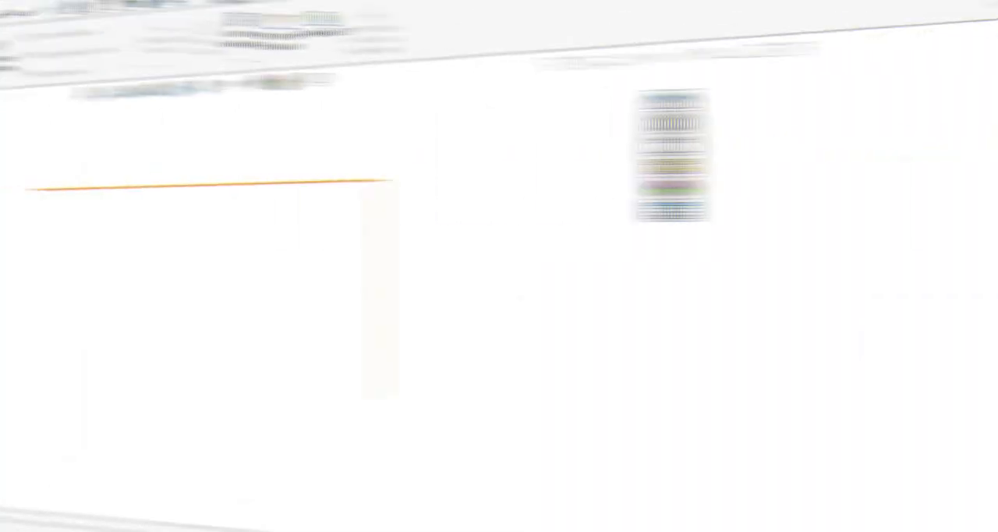
Step: Start a sketch on the front plane of the new part and draw a vertical centreline upward from the origin
left_click(59, 249)
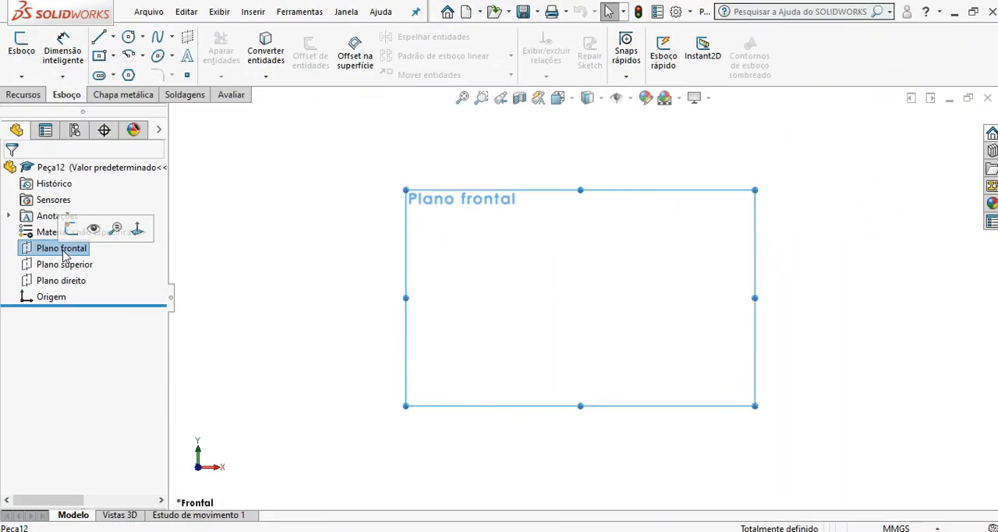
left_click(113, 37)
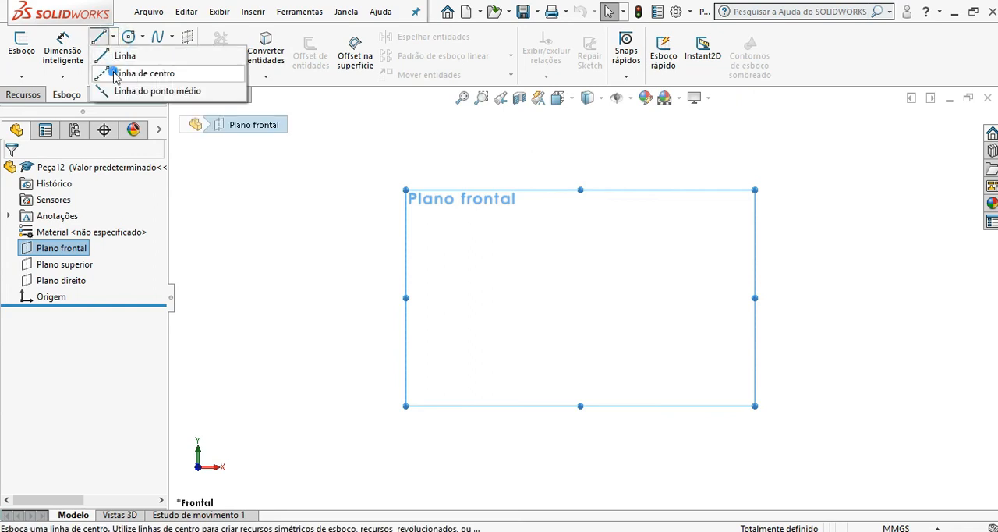
left_click(117, 71)
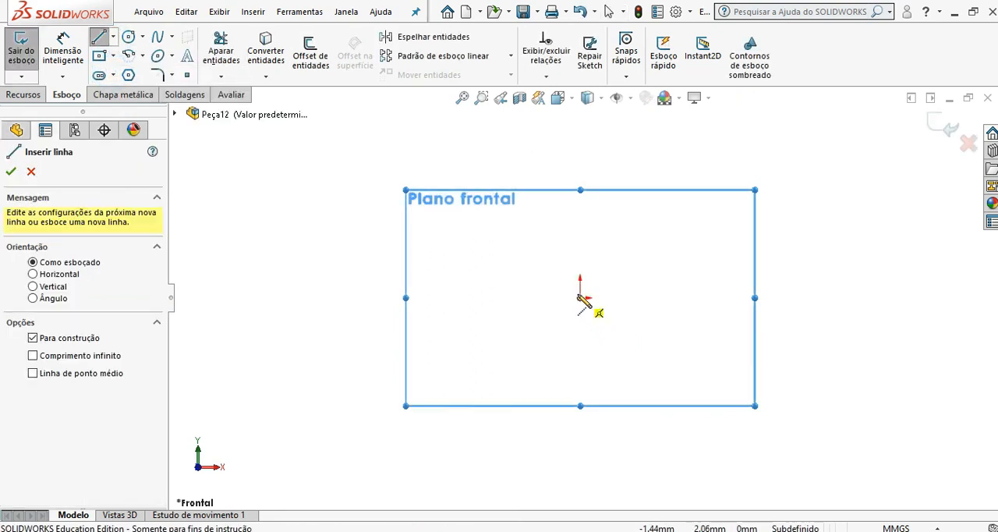
left_click(580, 297)
left_click(580, 165)
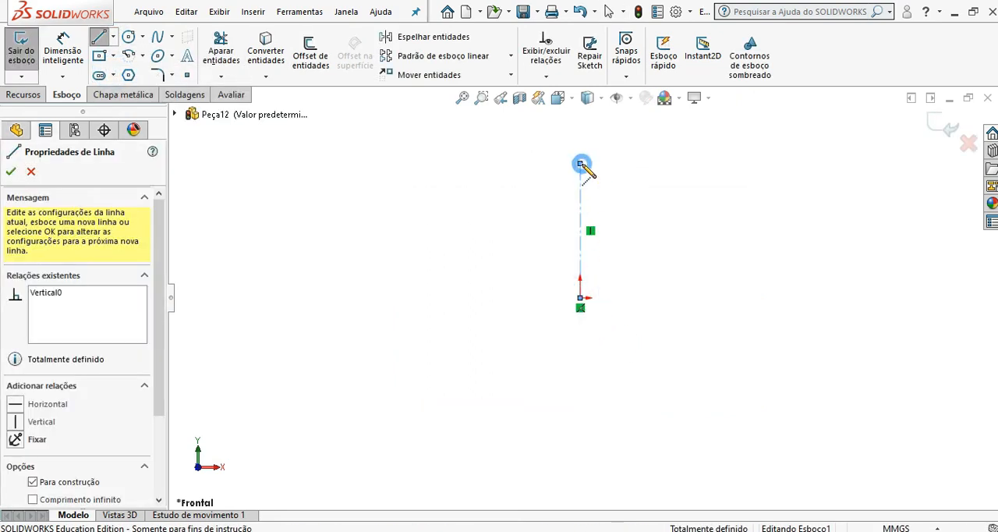
scroll(780, 232, "down", 3)
scroll(484, 311, "up", 2)
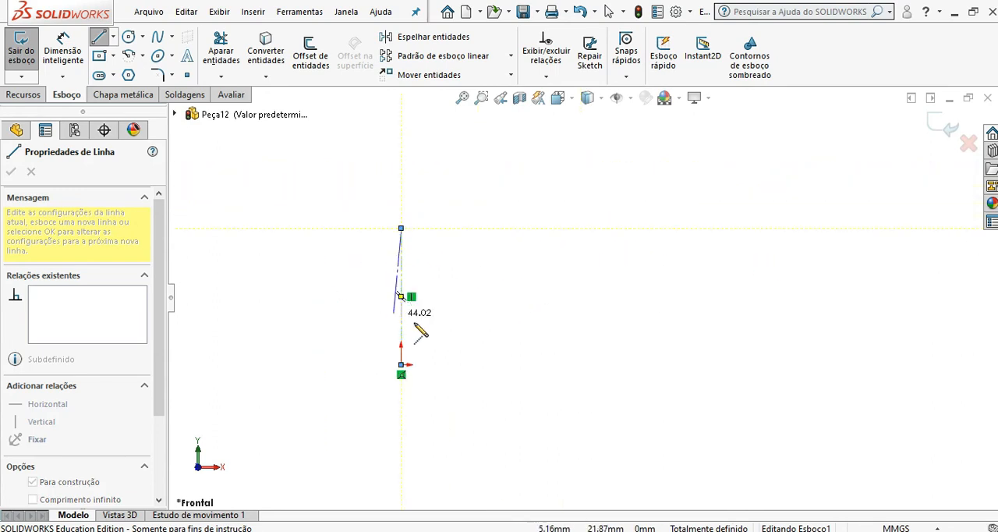
scroll(414, 324, "down", 1)
Step: Sketch a connected vertical, outward-sloping and vertical line profile beside the centreline, ending level with the origin, with the lower segment about 22 mm long
left_click(113, 36)
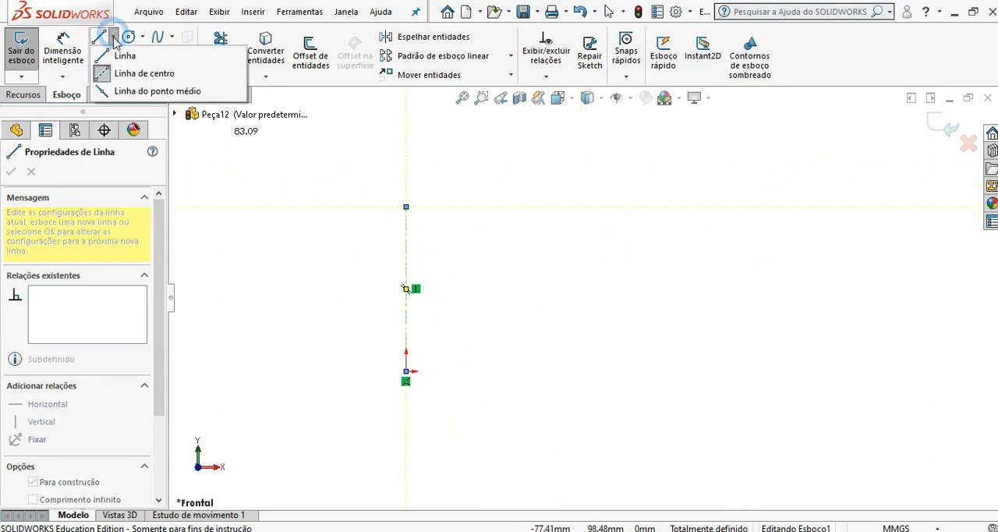
left_click(113, 47)
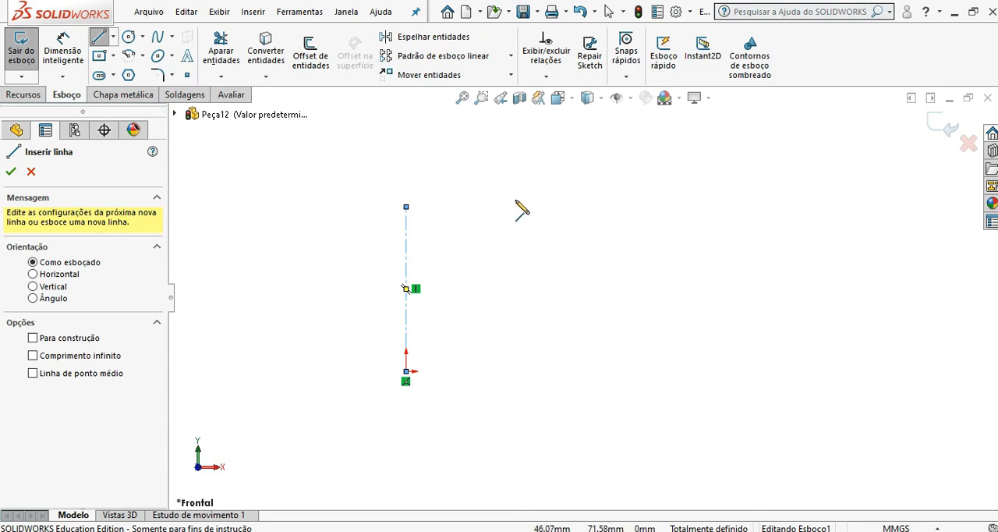
left_click(501, 207)
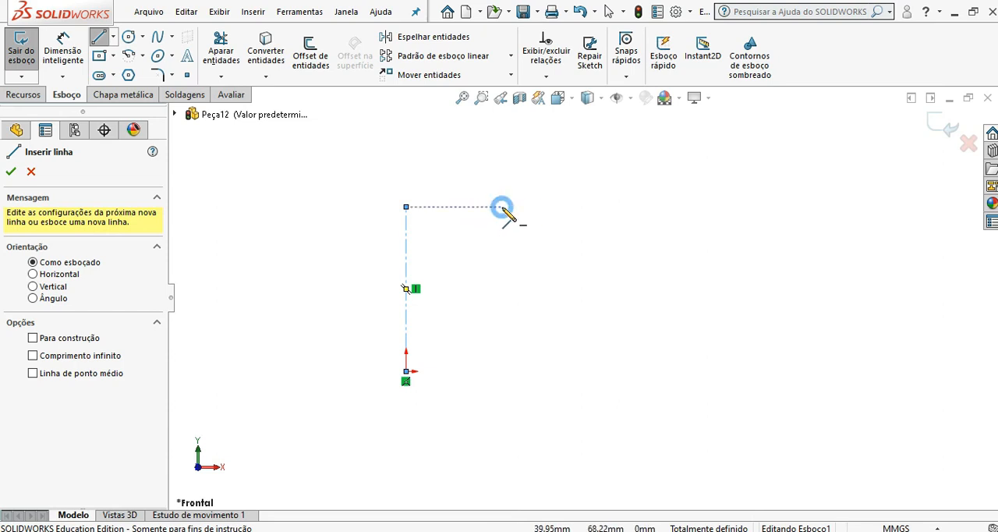
left_click(502, 258)
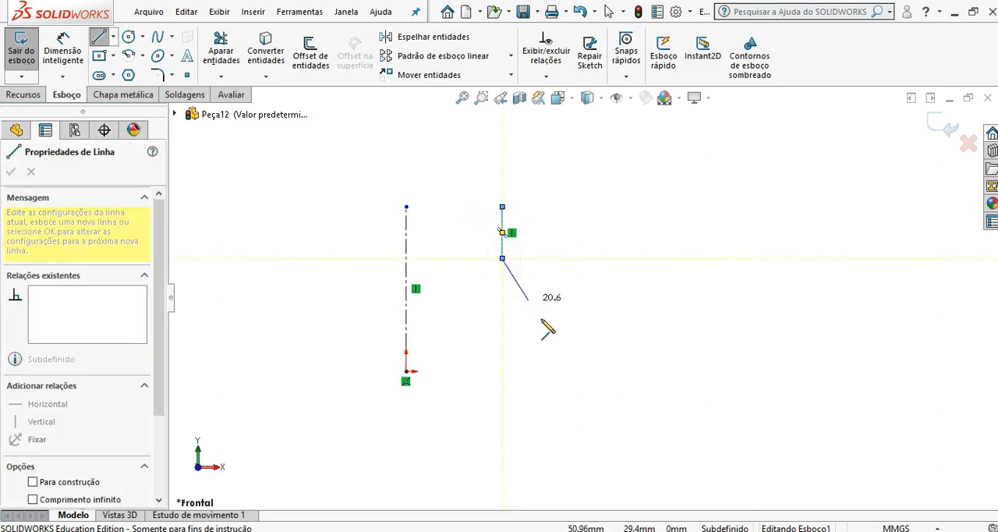
left_click(541, 337)
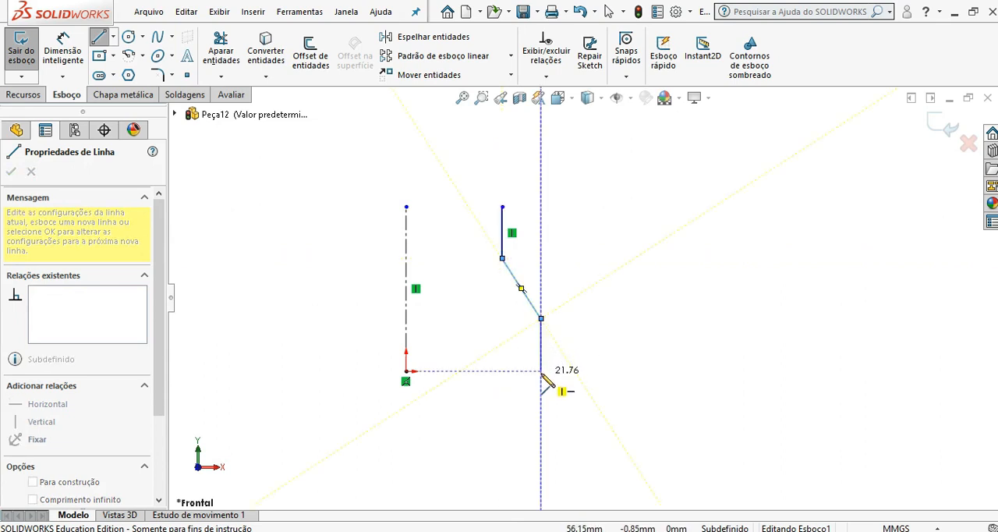
left_click(542, 371)
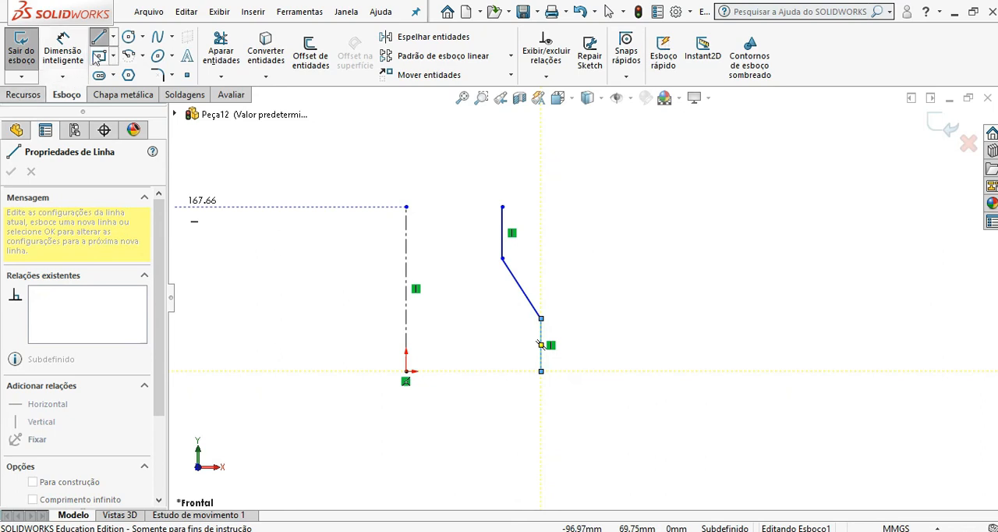
Step: Dimension the horizontal distance from the centreline to the lower vertical segment and set it to 40 mm
left_click(63, 51)
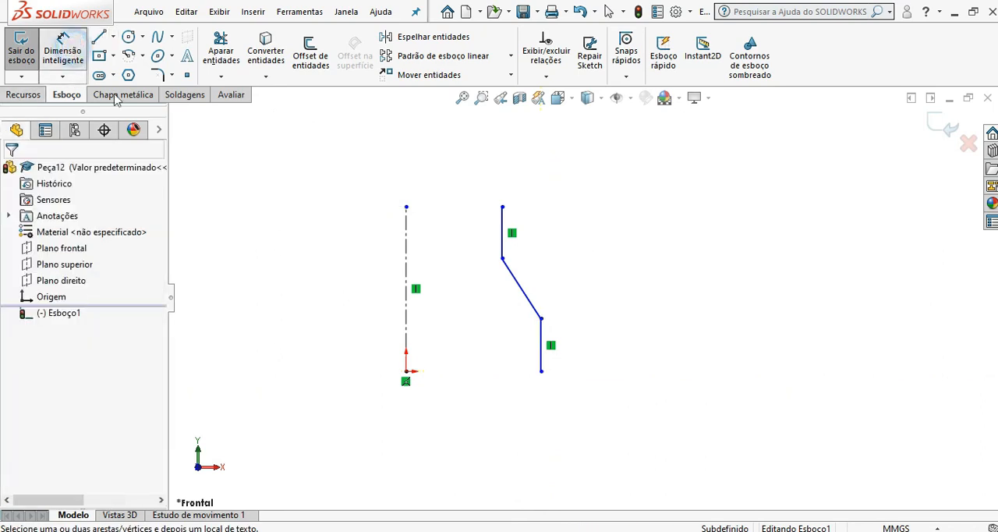
left_click(406, 327)
left_click(541, 360)
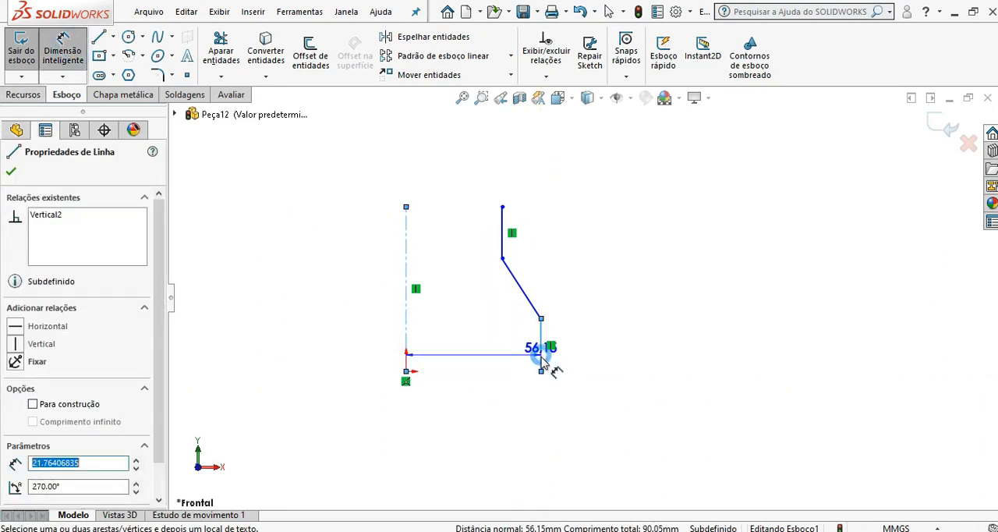
left_click(477, 428)
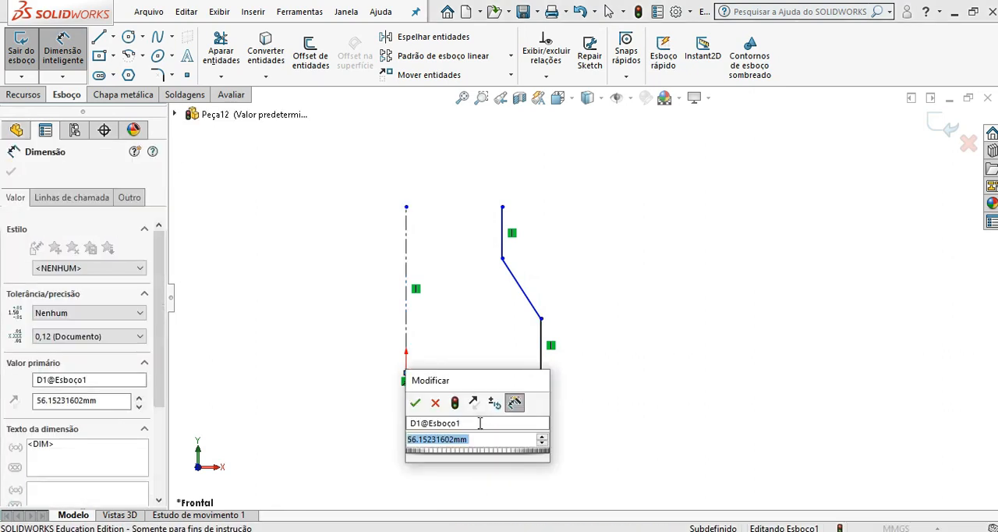
type("40")
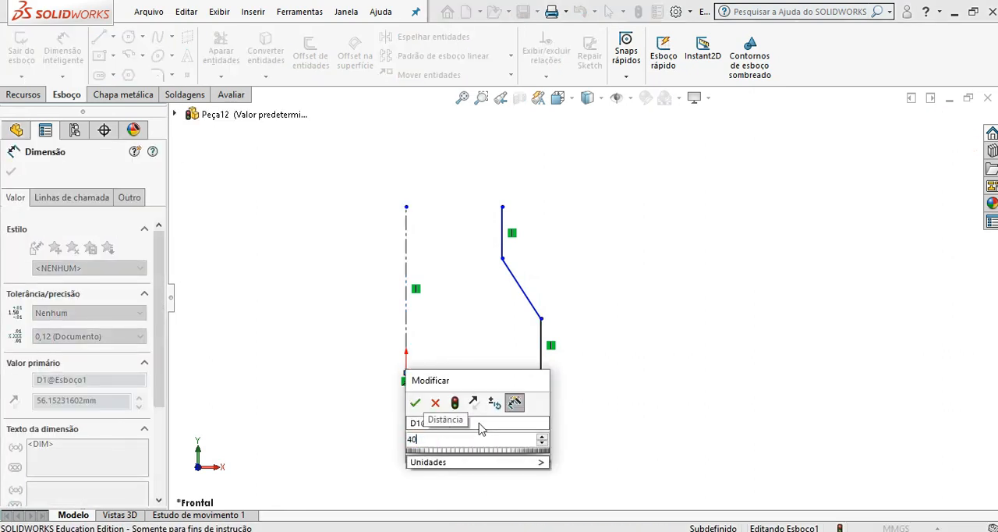
left_click(415, 402)
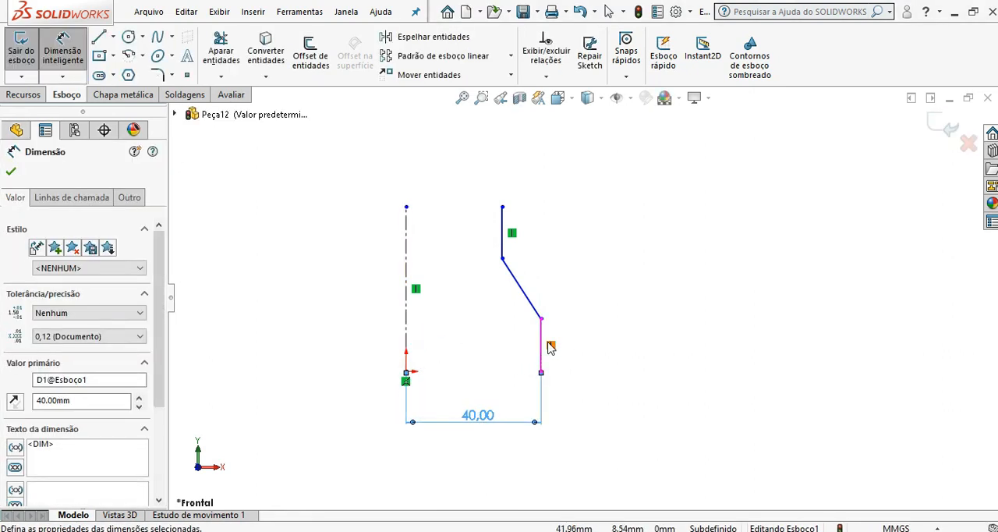
Step: Dimension the horizontal distance from the centreline to the upper vertical segment and set it to 20 mm
left_click(408, 229)
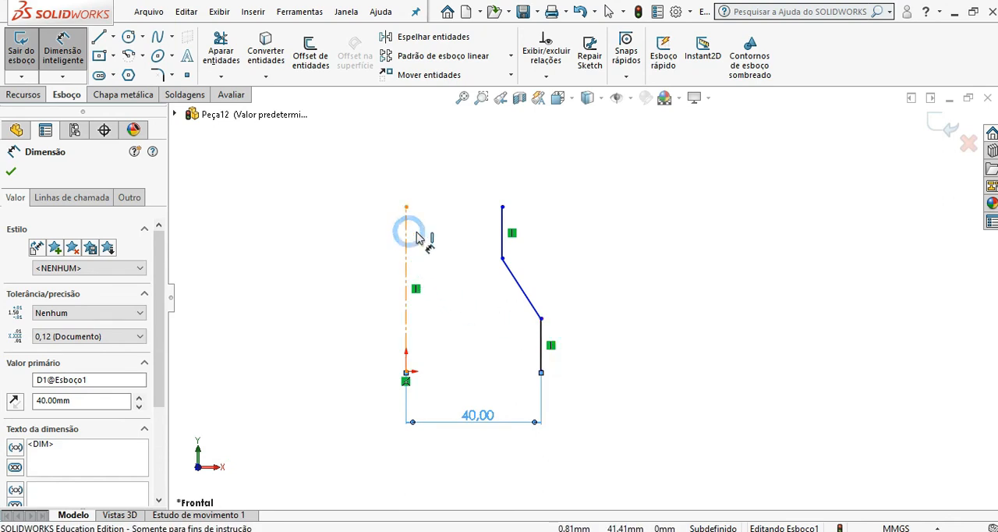
left_click(497, 226)
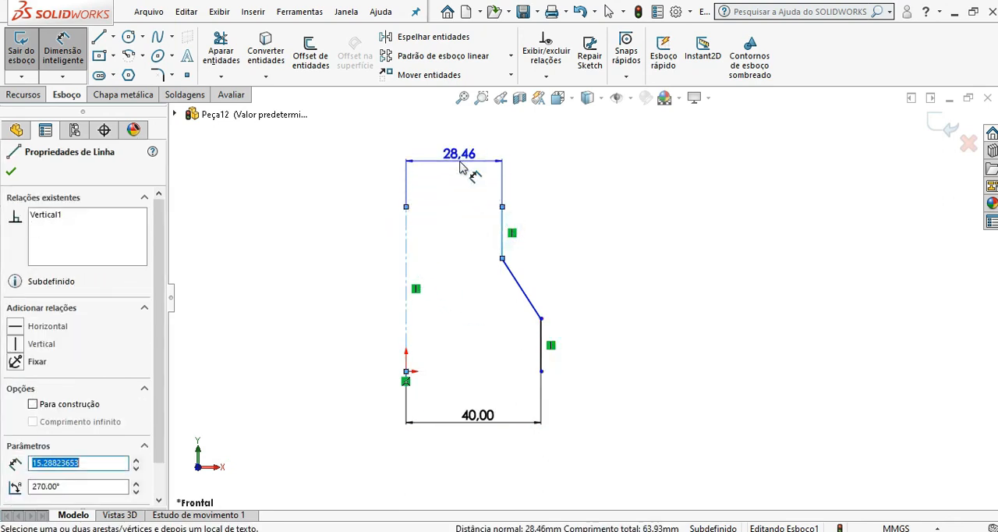
left_click(461, 167)
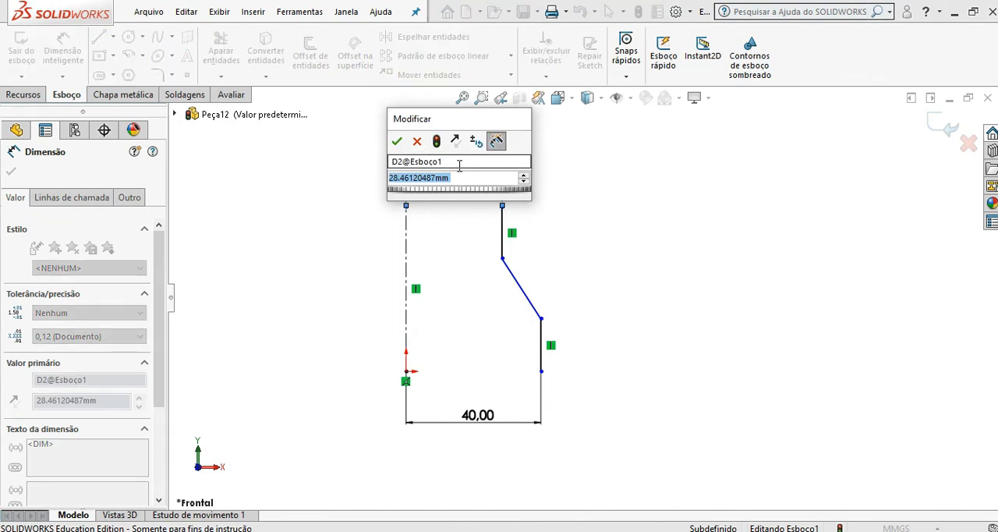
type("20")
left_click(397, 142)
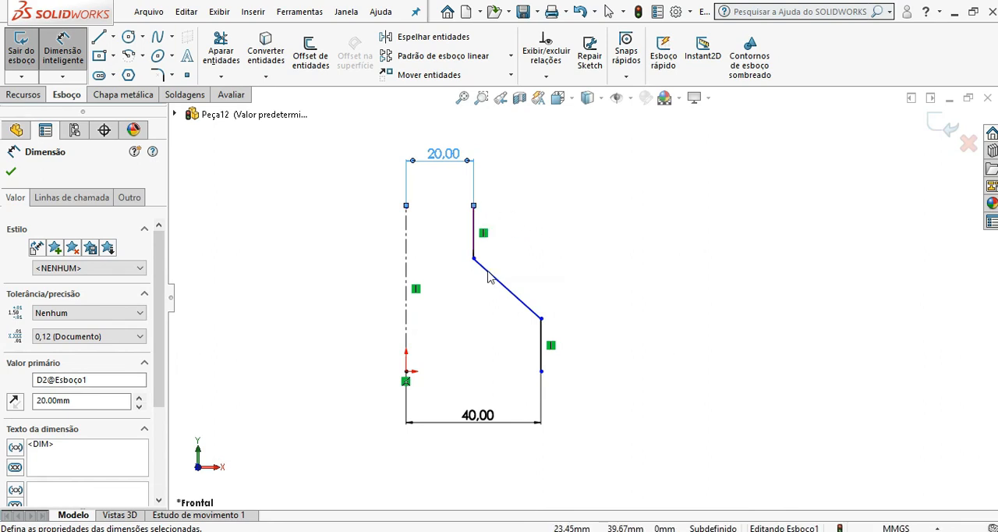
Step: Dimension the profile's overall height between its upper and lower endpoints and set it to 78 mm
left_click(474, 205)
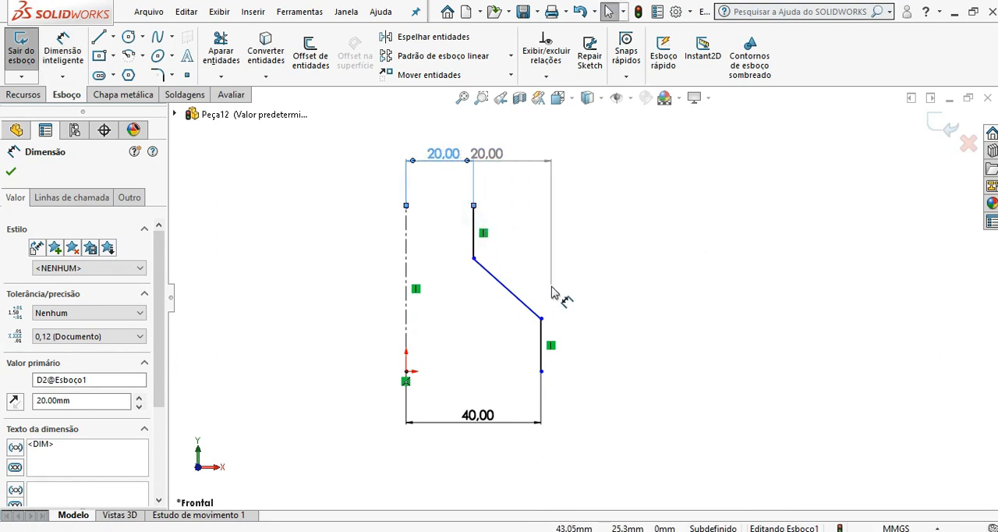
key("Escape")
left_click(54, 45)
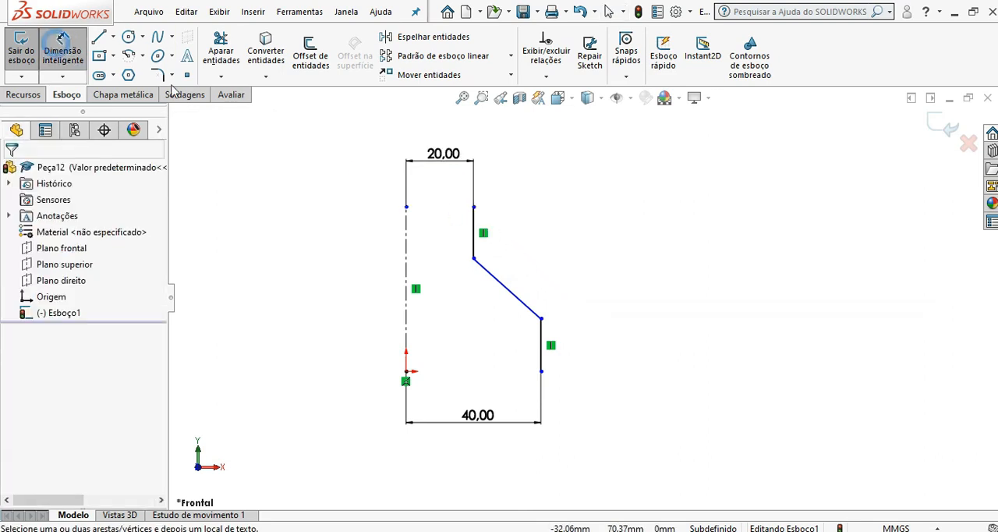
left_click(473, 206)
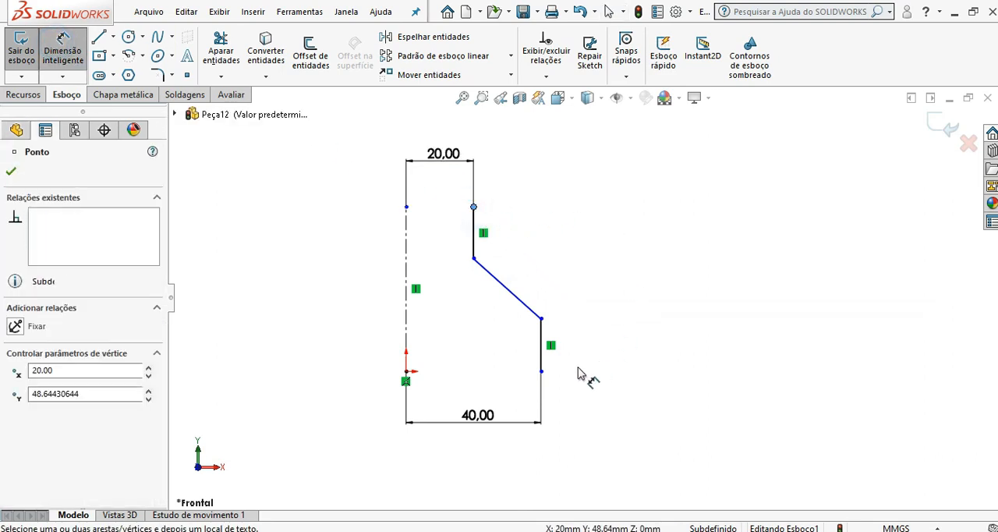
left_click(542, 372)
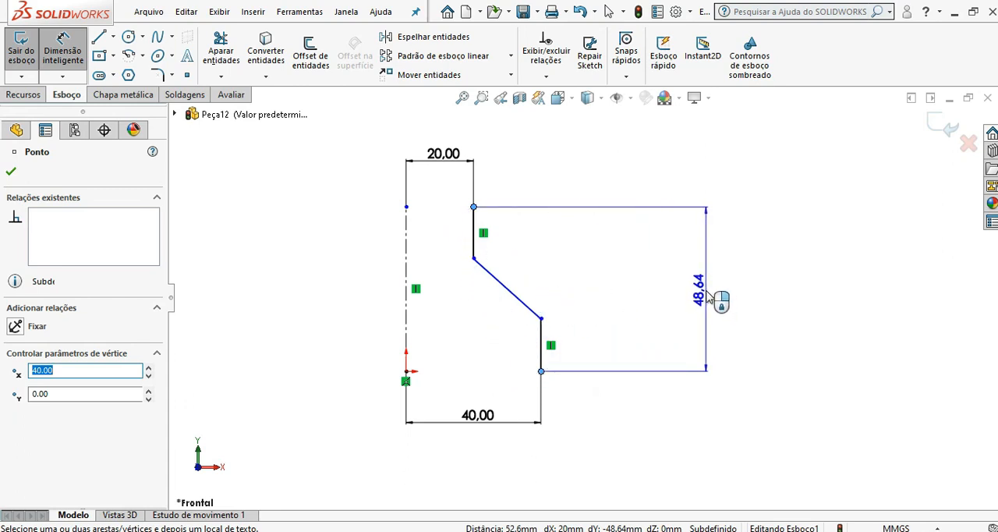
left_click(751, 296)
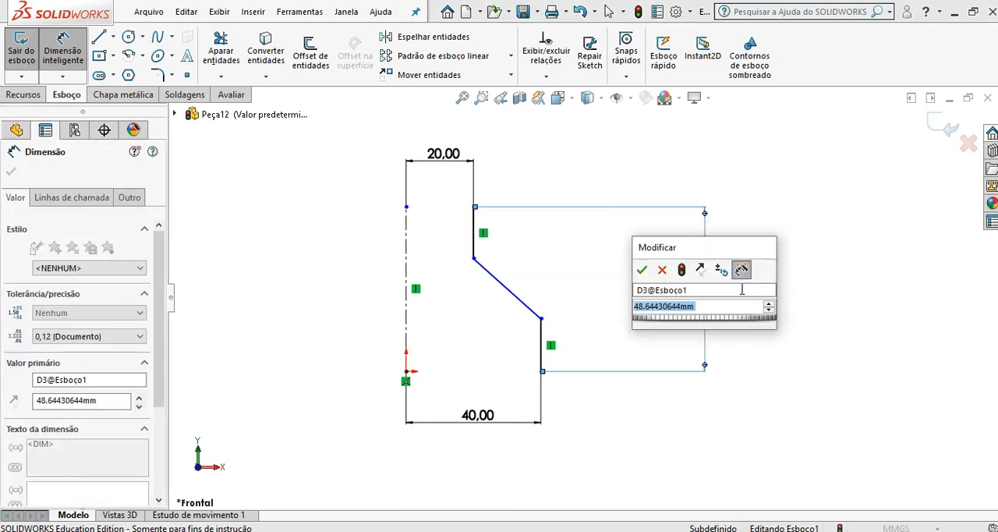
type("78")
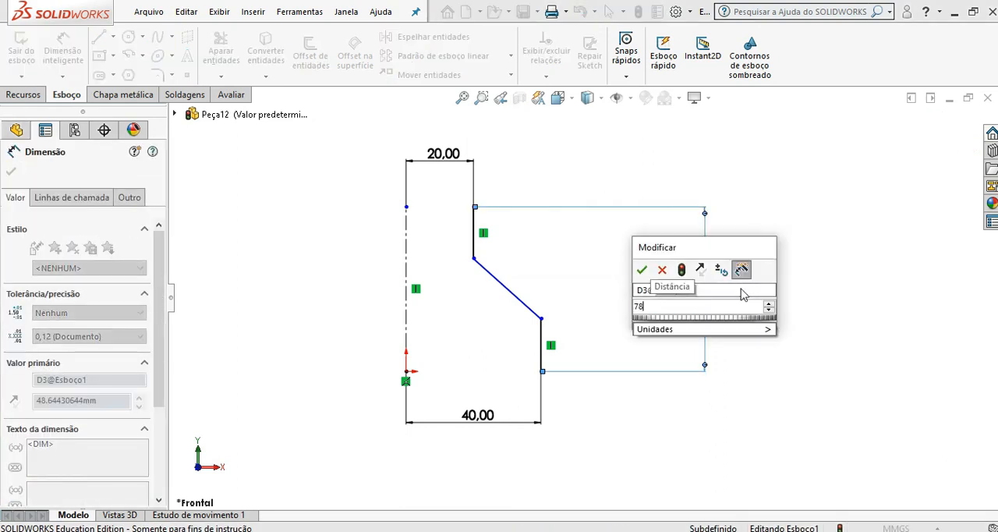
left_click(642, 269)
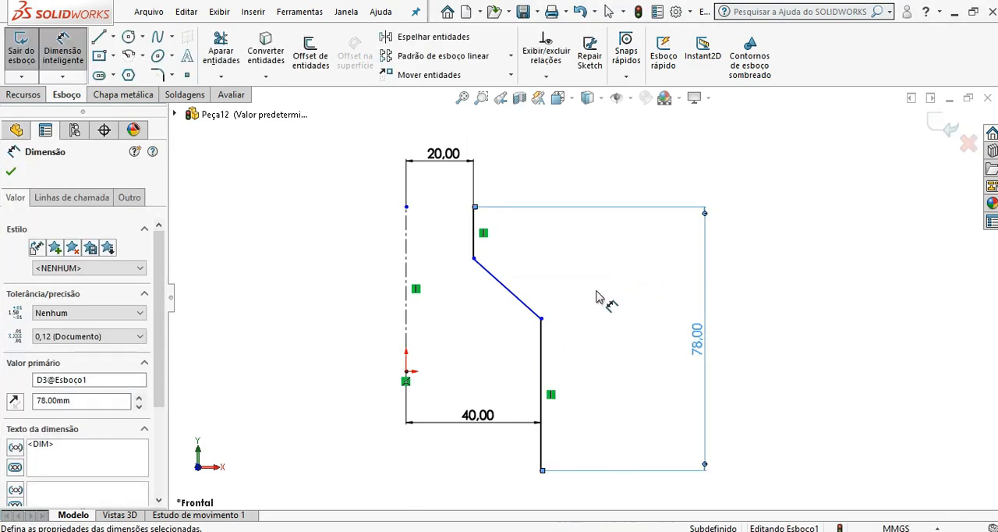
Step: Dimension the lower vertical segment's length and set it to 25 mm
left_click(542, 346)
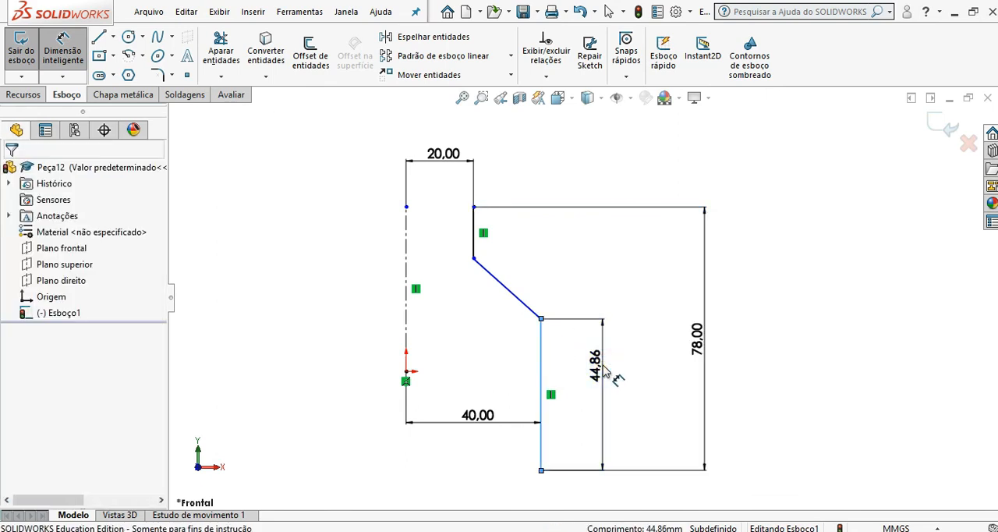
left_click(603, 375)
type("25")
key("Return")
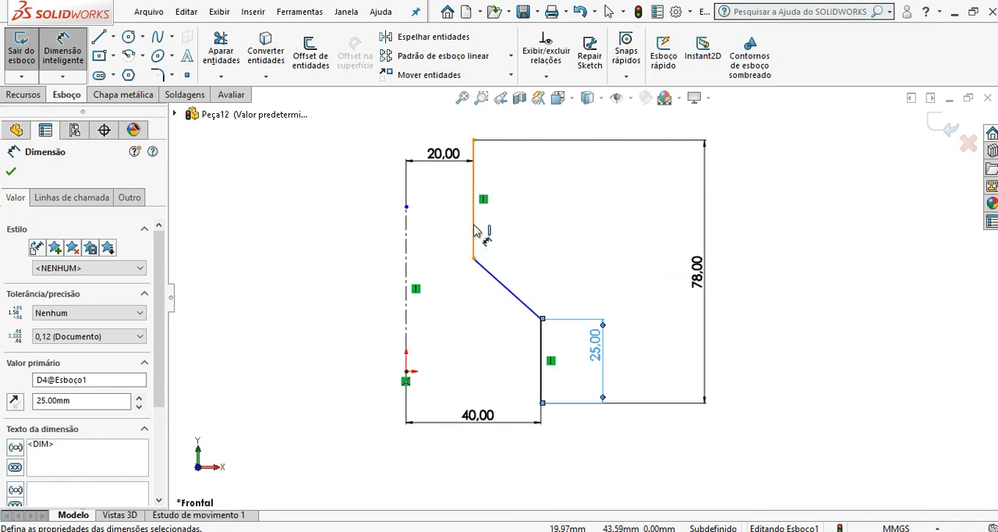
Step: Dimension the angle between the upper vertical segment and the sloped segment and set it to 30°
left_click(475, 230)
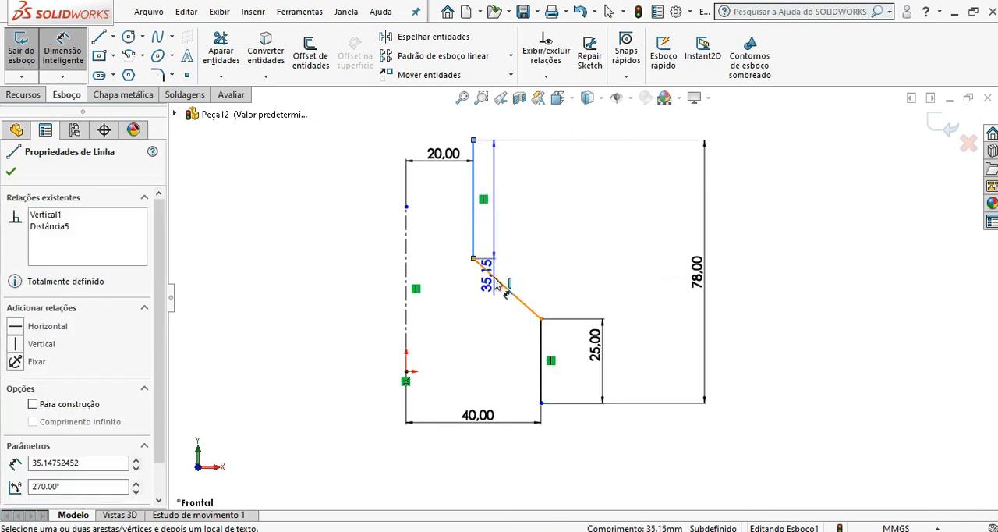
left_click(503, 286)
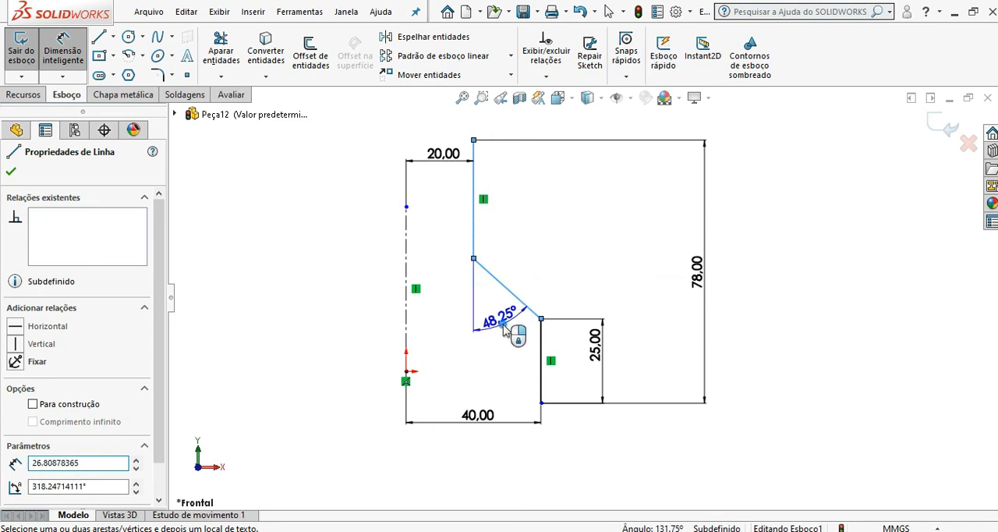
left_click(508, 330)
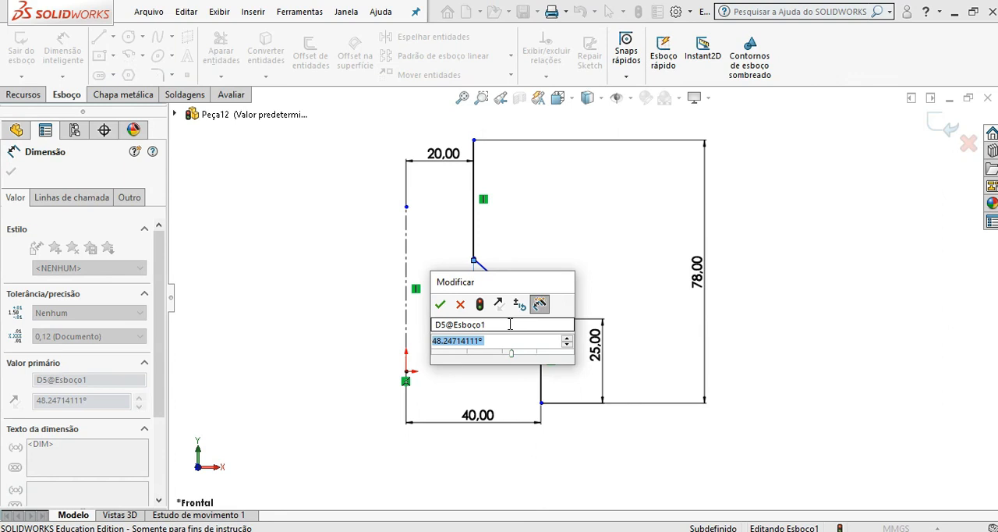
type("50")
left_click(441, 304)
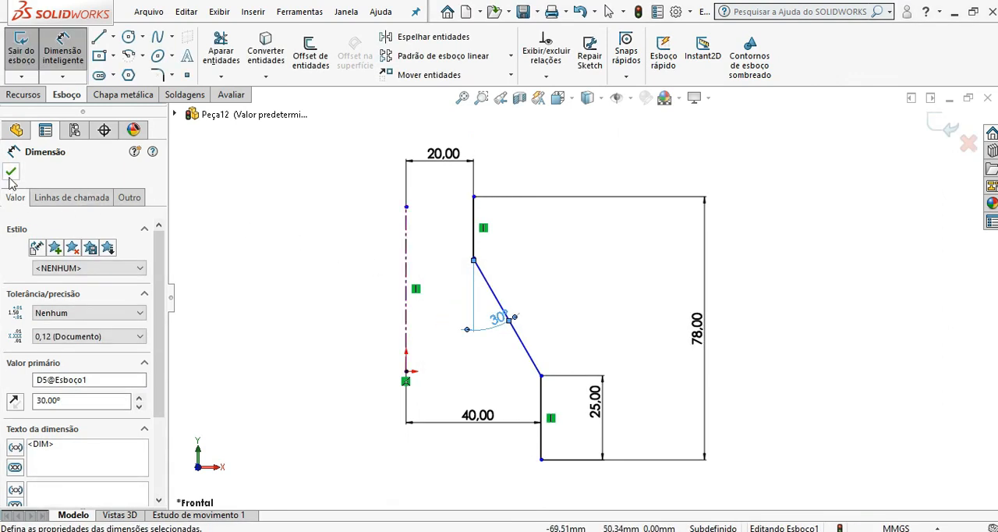
left_click(11, 173)
Step: Move the profile upward by its upper endpoint and reposition the 20 mm dimension higher above the sketch
scroll(348, 314, "down", 1)
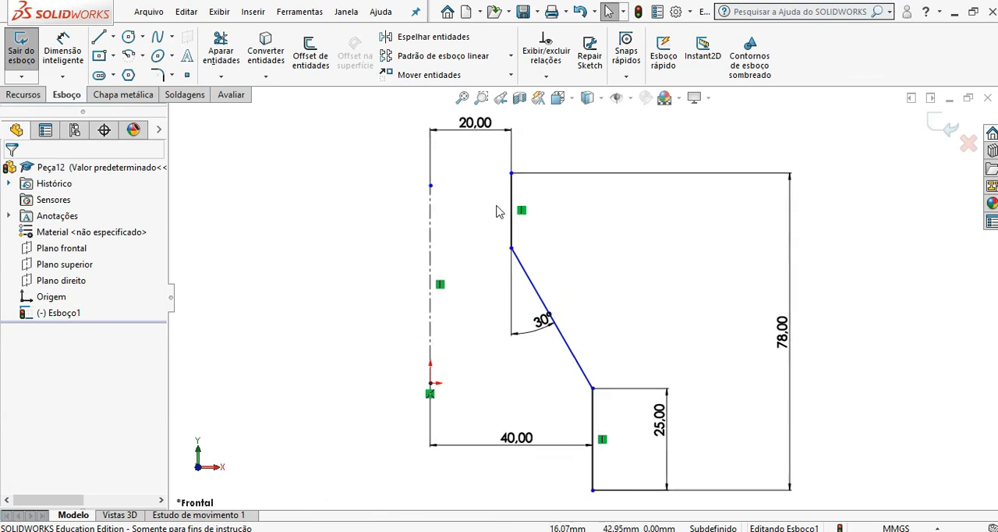
left_click_drag(511, 174, 512, 130)
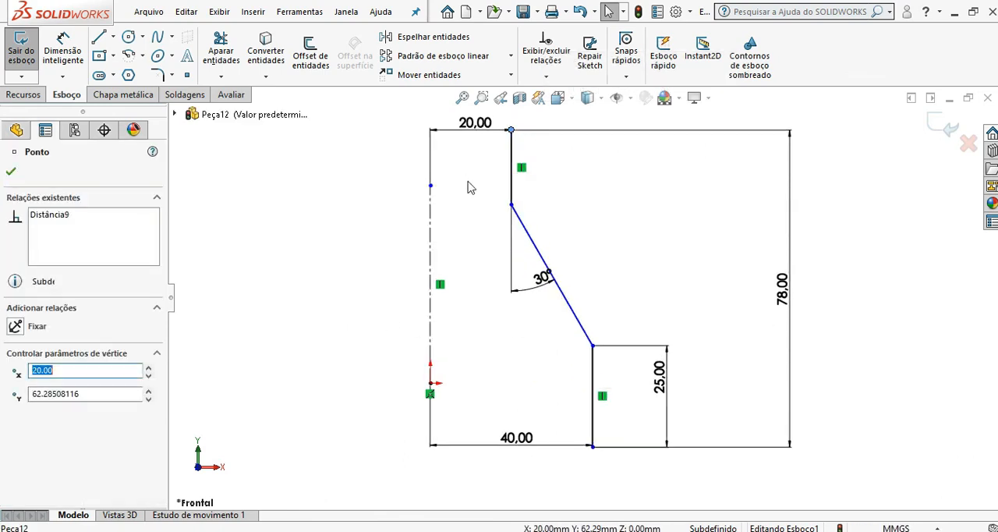
scroll(471, 188, "up", 2)
left_click_drag(501, 170, 491, 106)
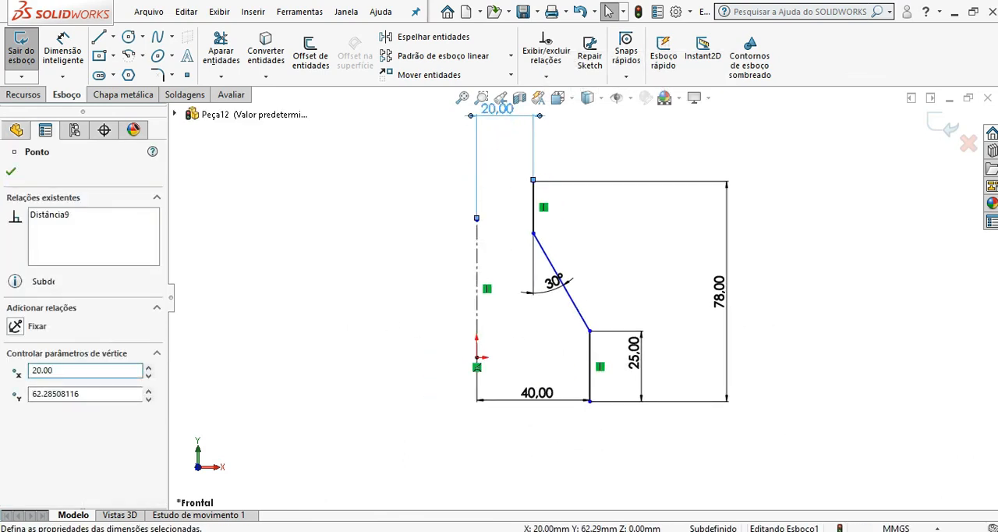
Step: Extend the vertical centreline upward so its upper endpoint lies about 75 mm above the origin
left_click_drag(474, 217, 478, 174)
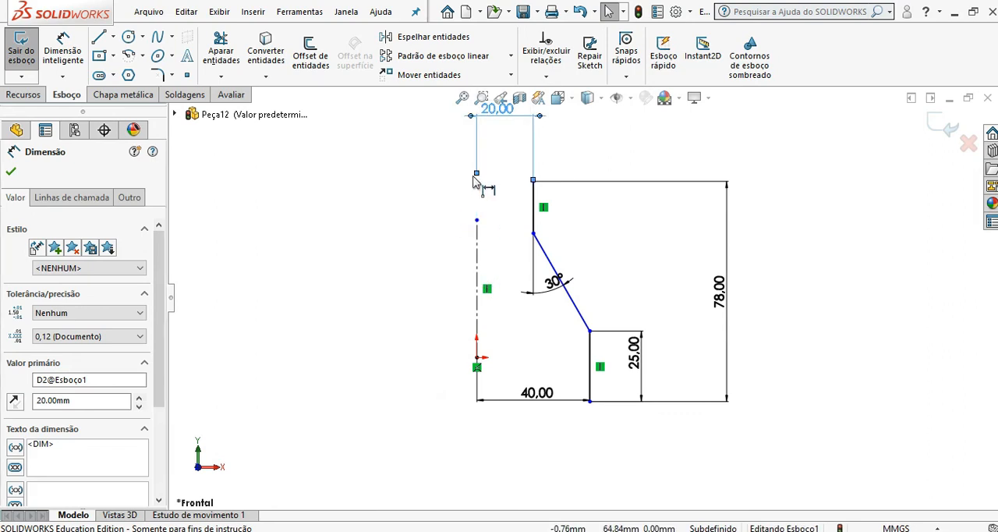
left_click(444, 198)
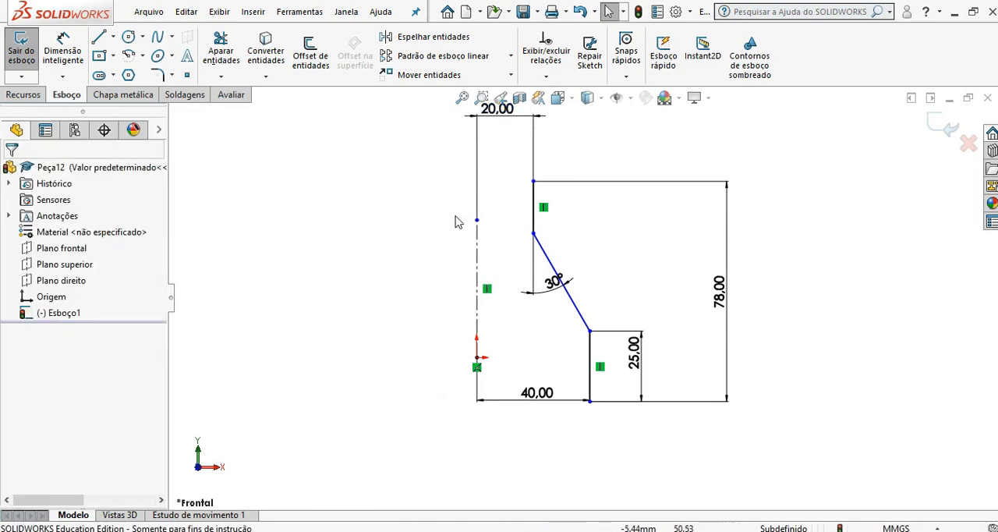
left_click(414, 233)
left_click_drag(477, 221, 477, 144)
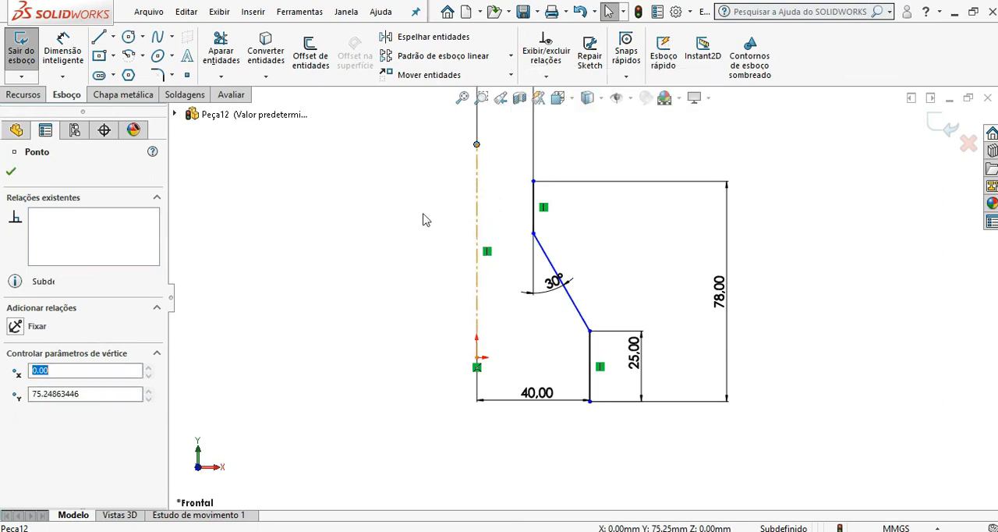
left_click(422, 216)
Step: Move the profile up by its lower endpoint to about 25.5 mm above the origin
mouse_move(590, 400)
left_mouse_down()
mouse_move(590, 308)
mouse_move(575, 429)
mouse_move(575, 312)
mouse_move(573, 486)
mouse_move(566, 370)
mouse_move(568, 475)
mouse_move(590, 285)
left_mouse_up()
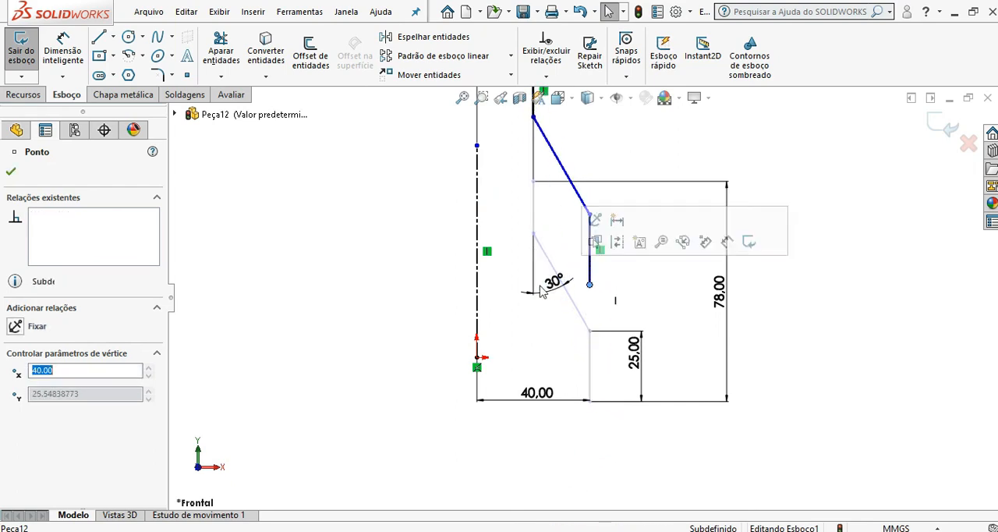
left_click(412, 309)
left_click(476, 357)
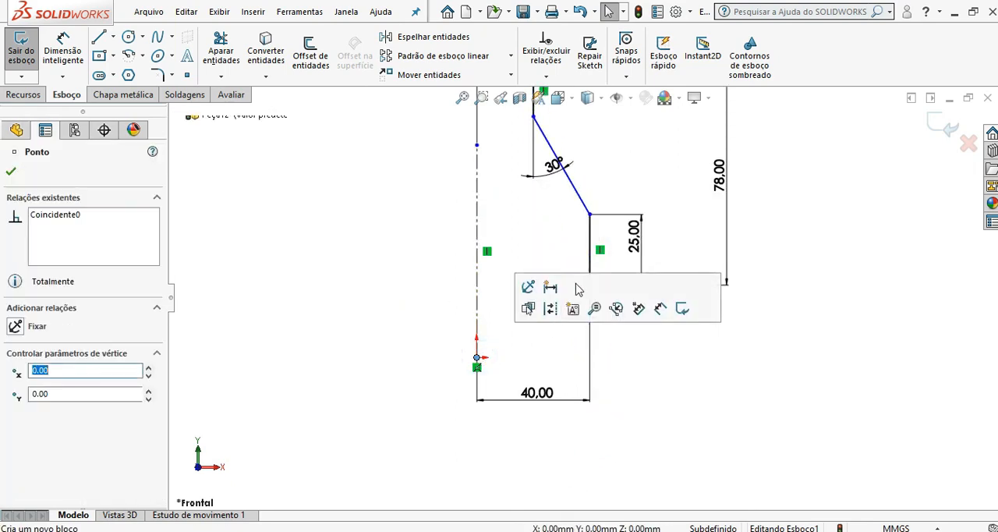
left_click(507, 267)
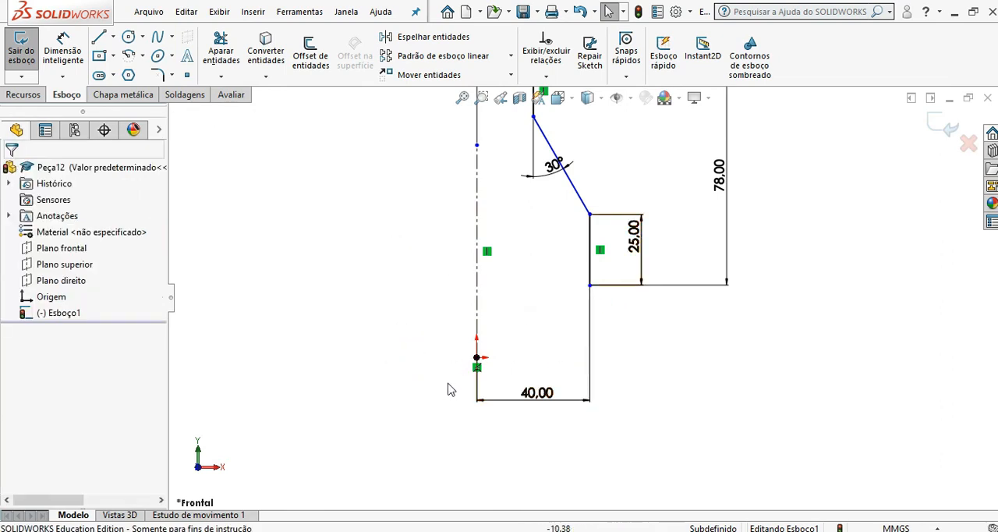
Step: Add a horizontal relation between the origin and the lower endpoint of the profile
key("ctrl")
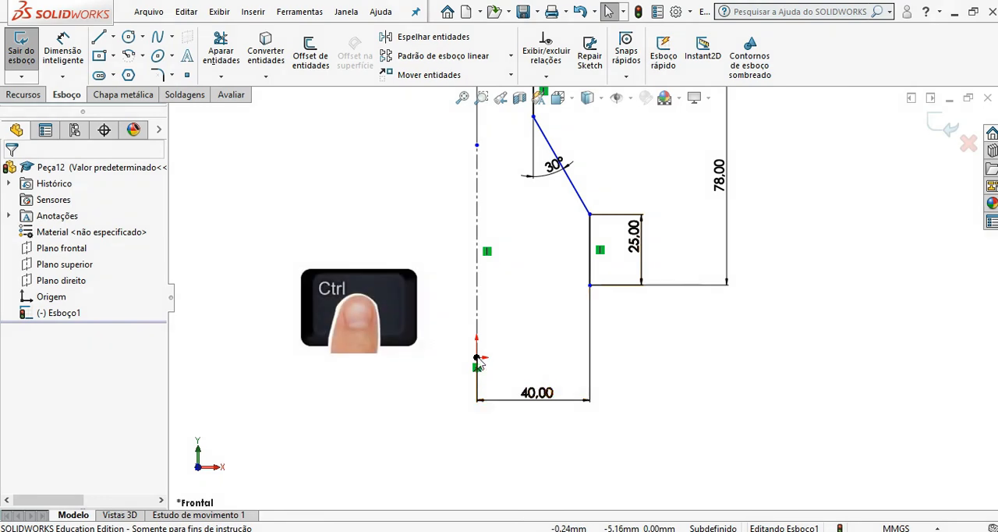
left_click(477, 357, "ctrl")
left_click(589, 285, "ctrl")
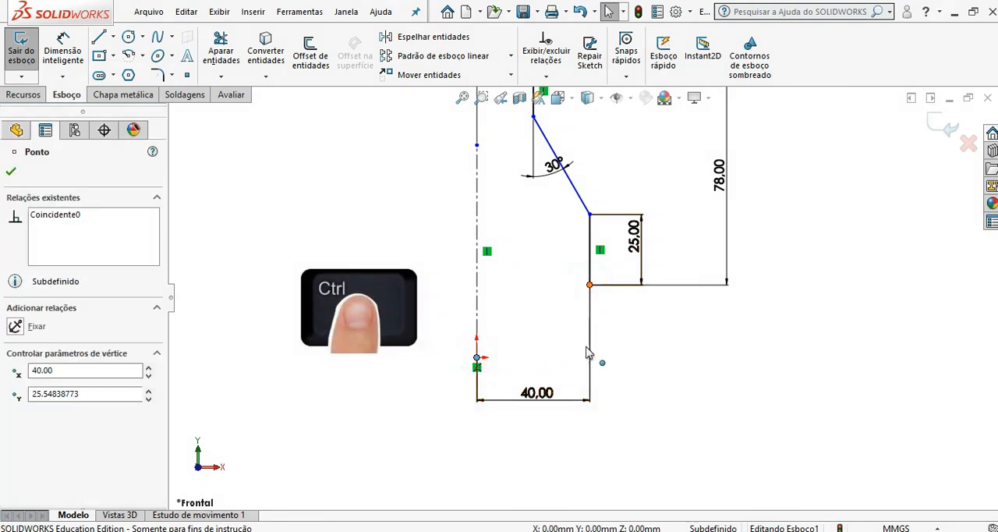
left_click(47, 408)
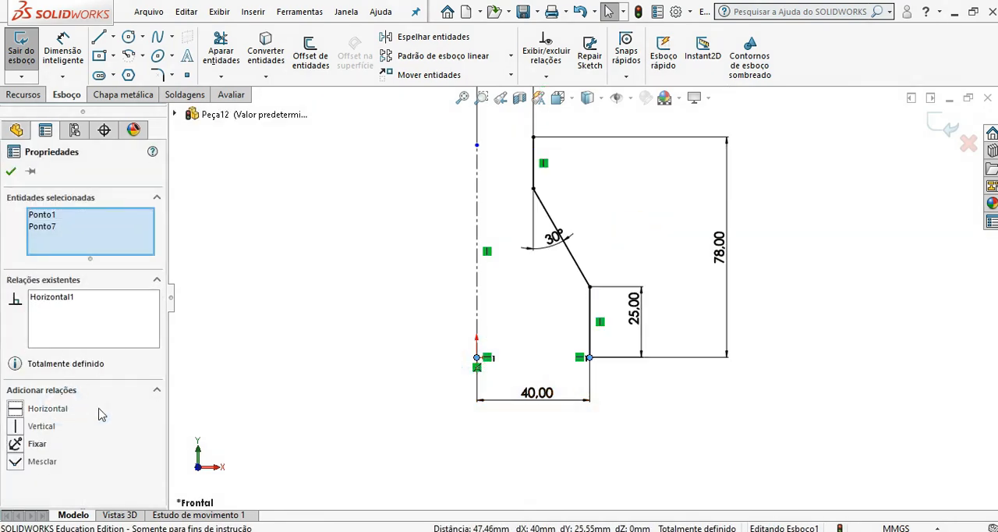
left_click(346, 368)
Step: Offset the whole profile chain 5 mm toward the centreline with a dimension and close both ends with line caps
scroll(374, 369, "down", 2)
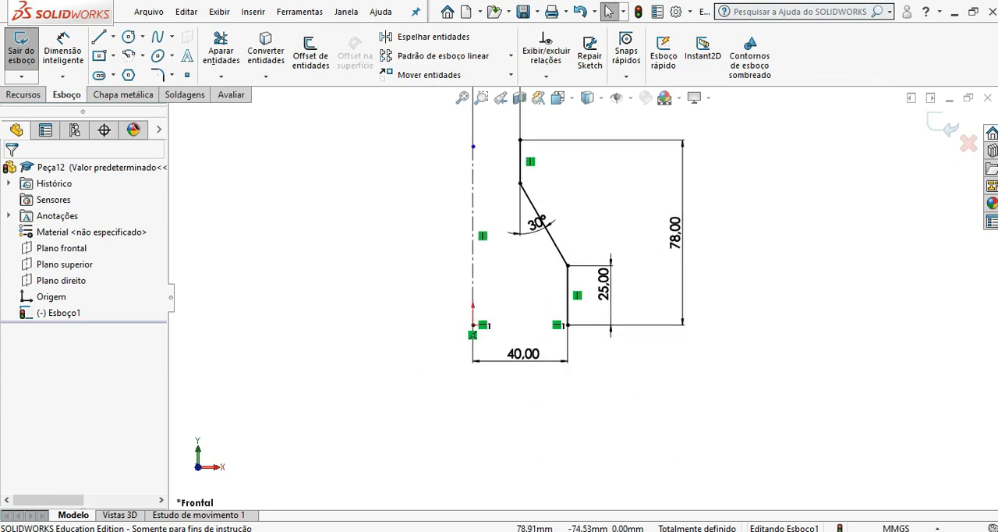
scroll(546, 226, "down", 3)
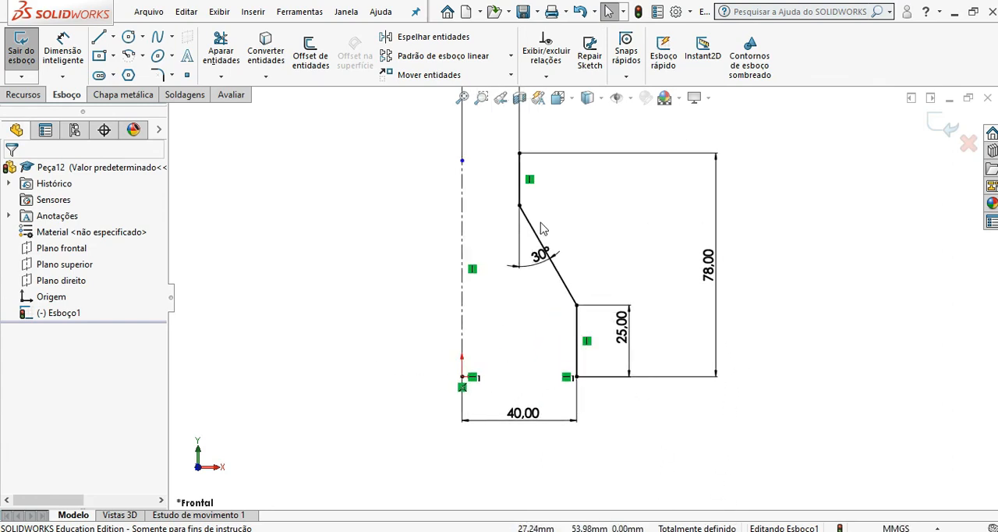
left_click(302, 61)
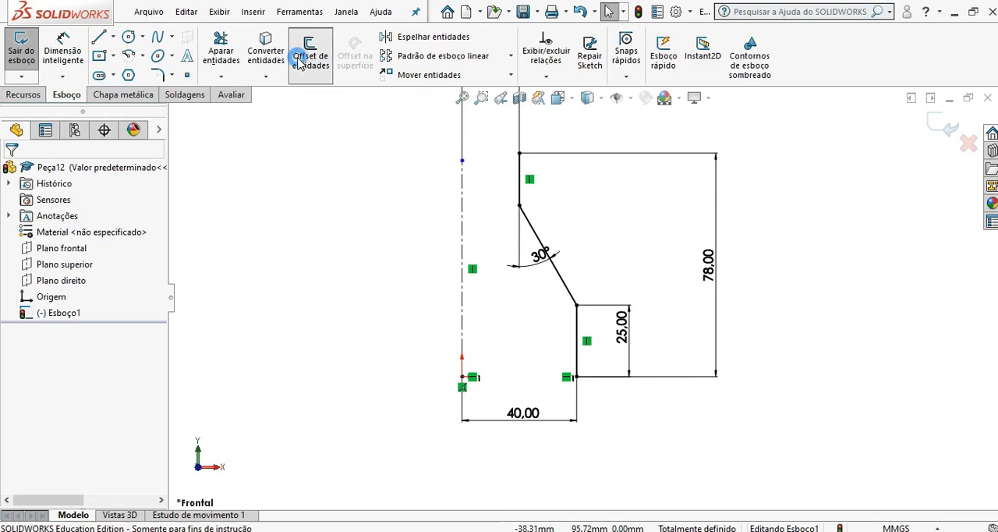
left_click(520, 183)
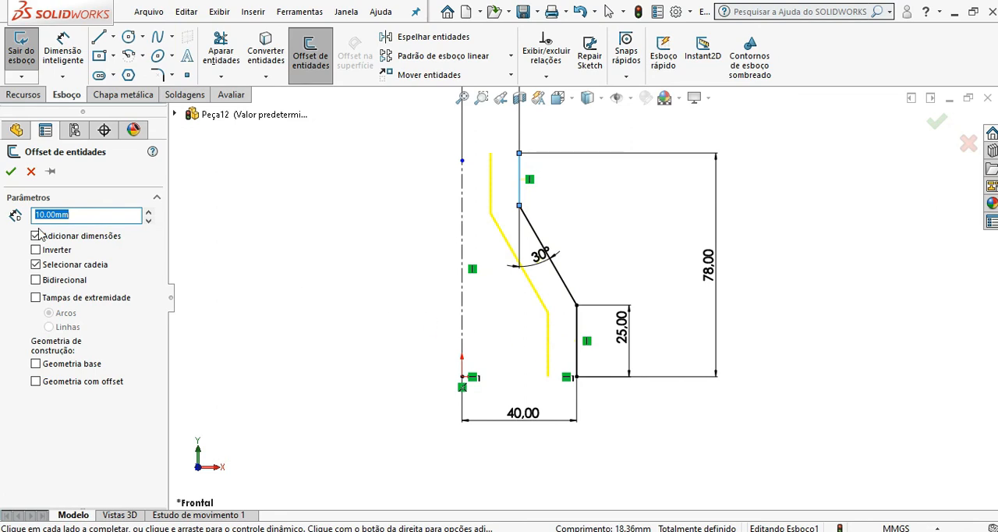
left_click_drag(75, 215, 7, 220)
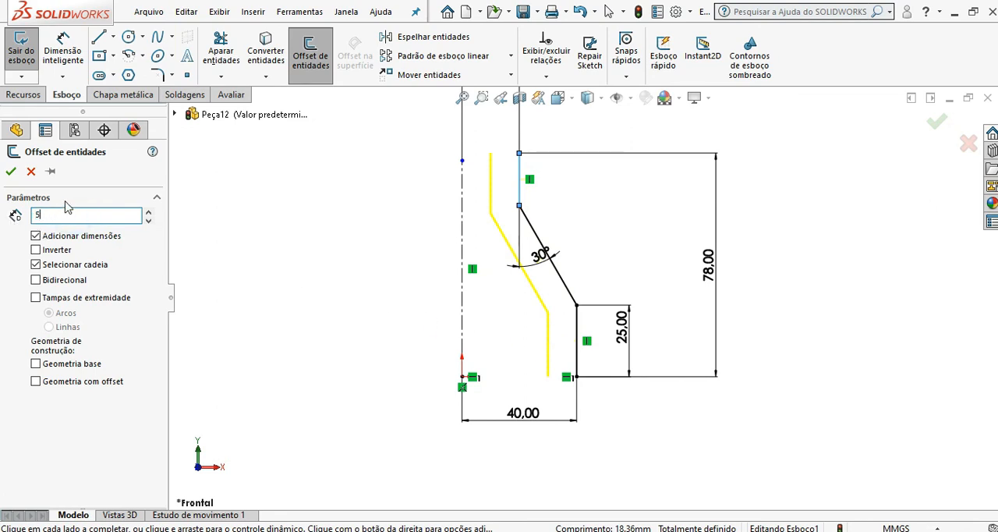
type("5")
left_click(150, 361)
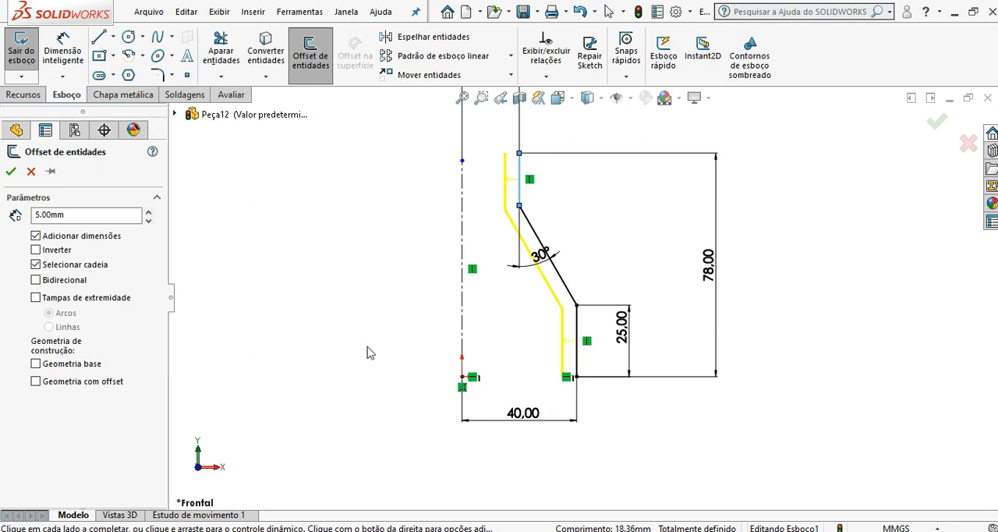
left_click(36, 298)
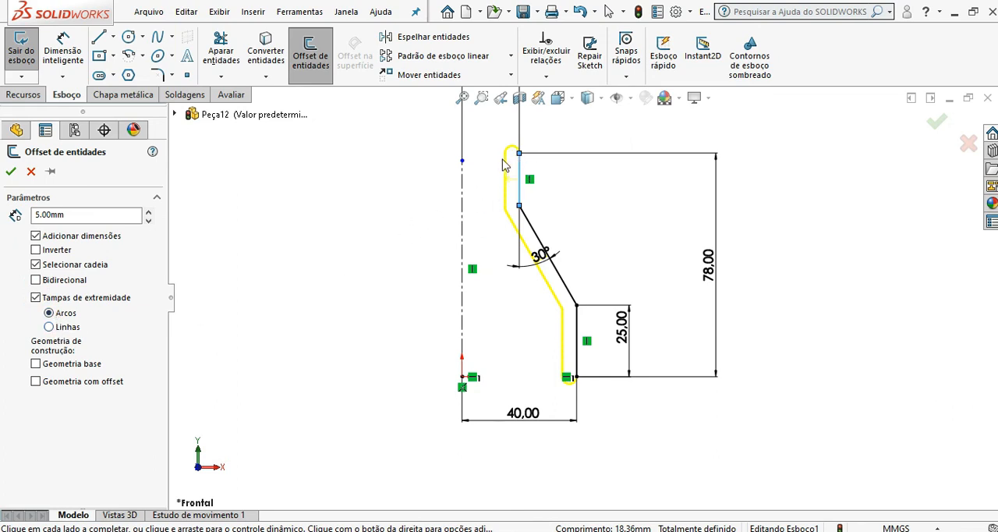
left_click(49, 328)
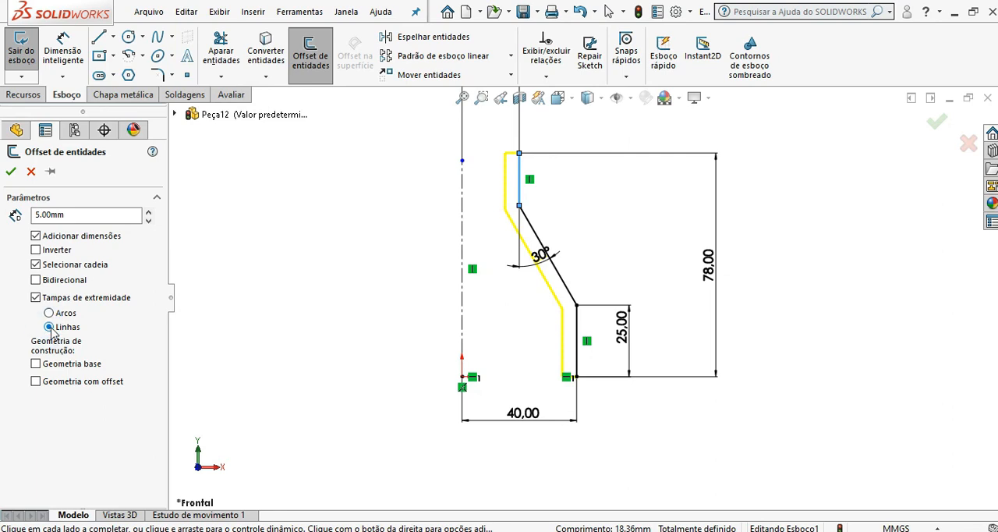
left_click(10, 171)
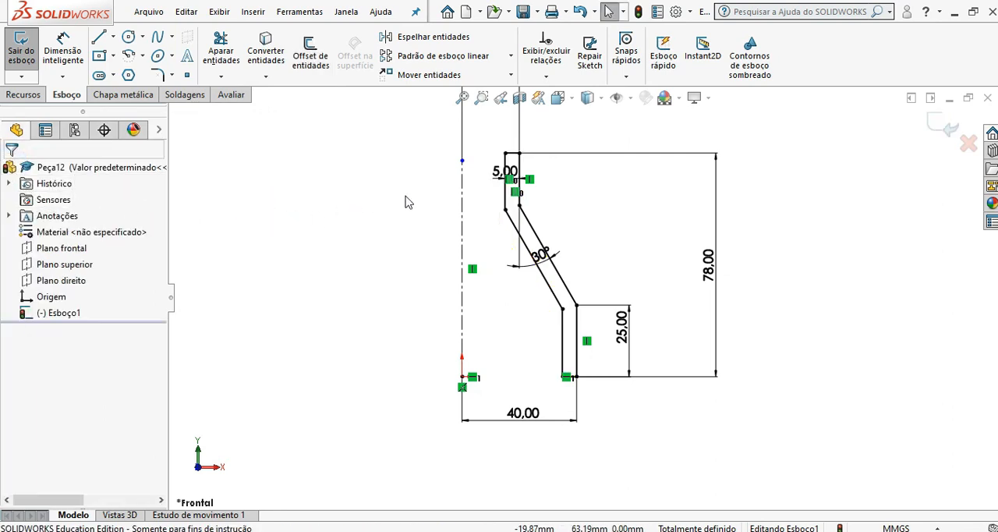